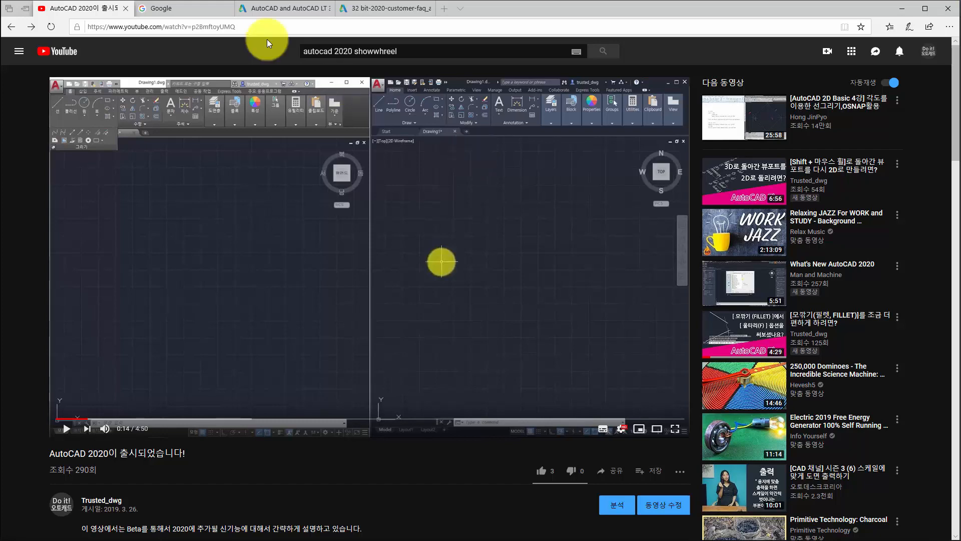
Search Google for "autocad 32 discontinuation"
click(160, 7)
click(436, 206)
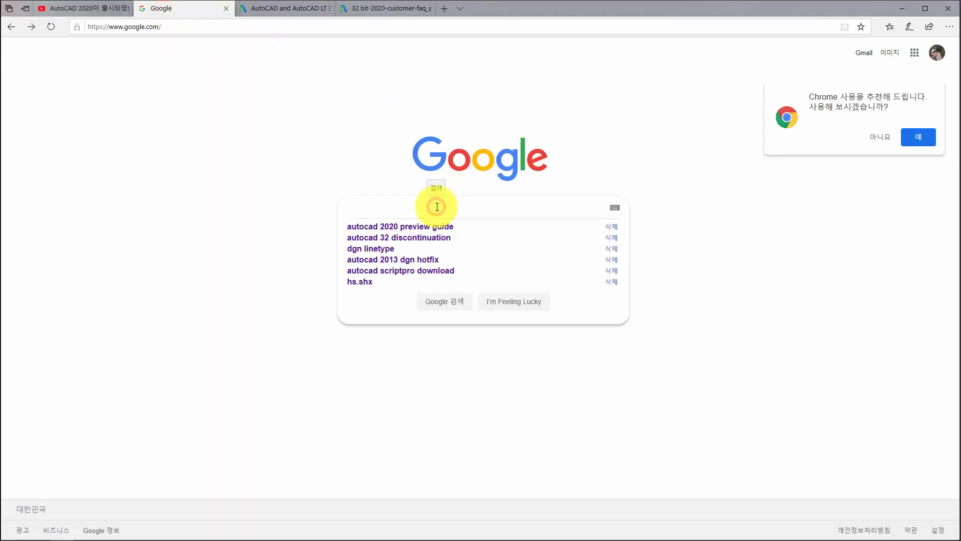
key(Down)
key(Down)
key(Down)
key(Up)
key(Return)
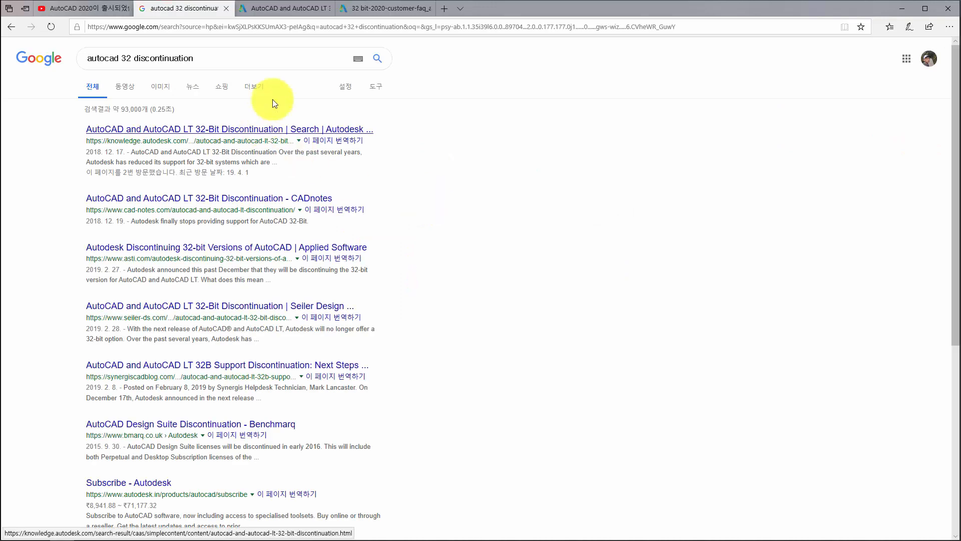
View the Autodesk article on AutoCAD 32-bit discontinuation and its Korean FAQ document, 32 bit-2020-customer-faq_a4_KOREAN.pdf
click(290, 11)
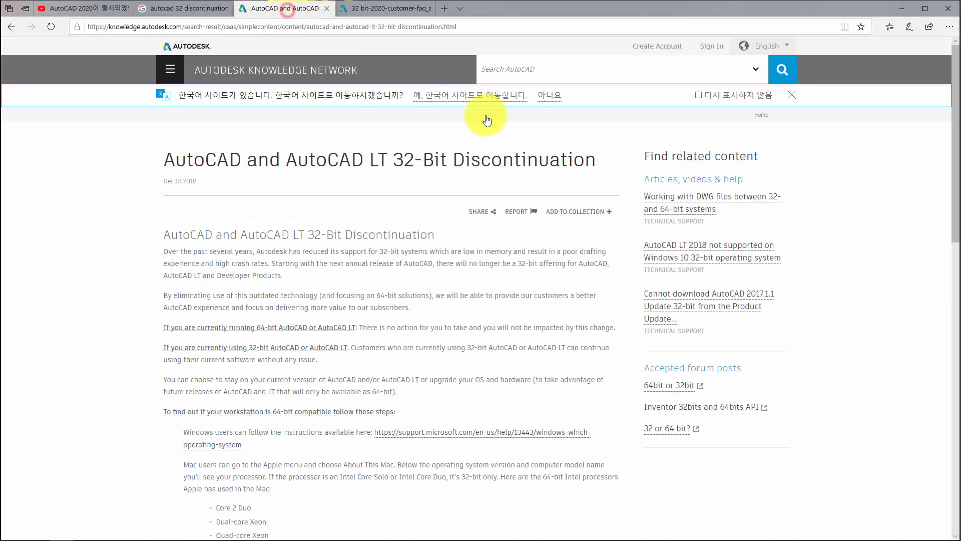
scroll(391, 164, down, 15)
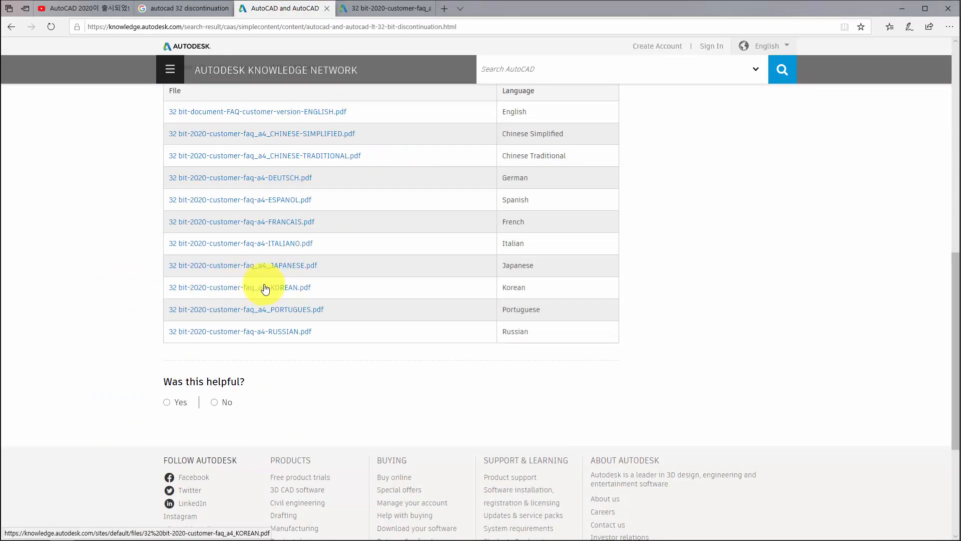
drag(355, 287, 172, 285)
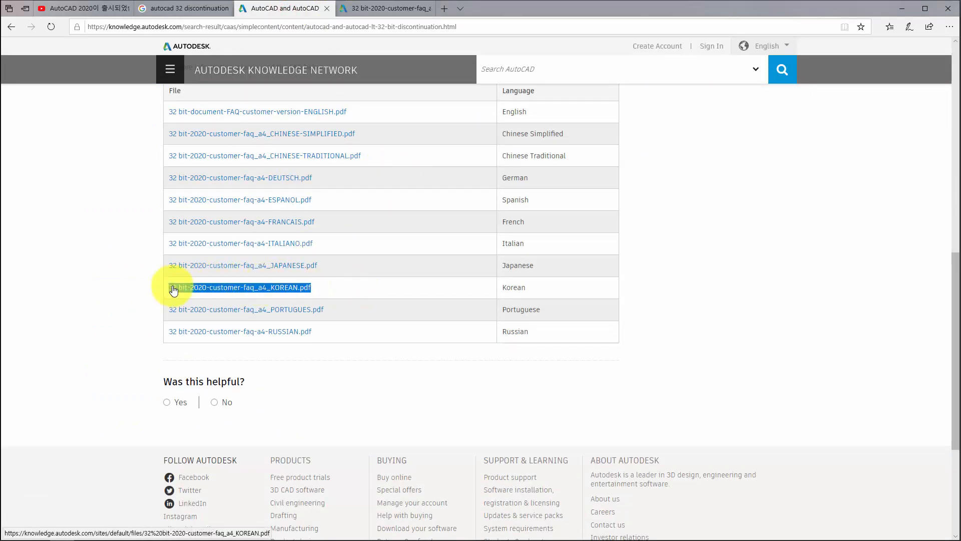
click(374, 12)
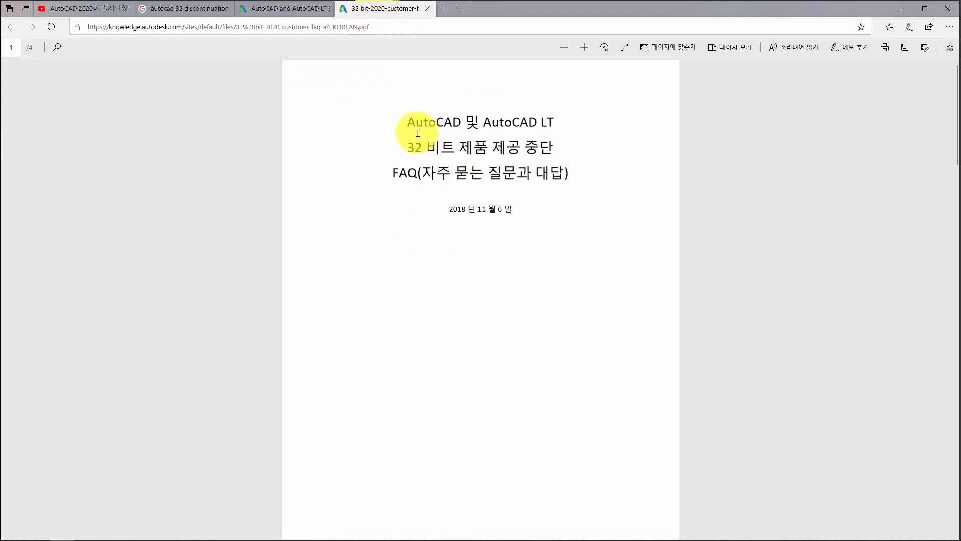
Read the FAQ's title and date, its overview paragraph, and the first question about AutoCAD 2020 32-bit products
drag(404, 122, 537, 208)
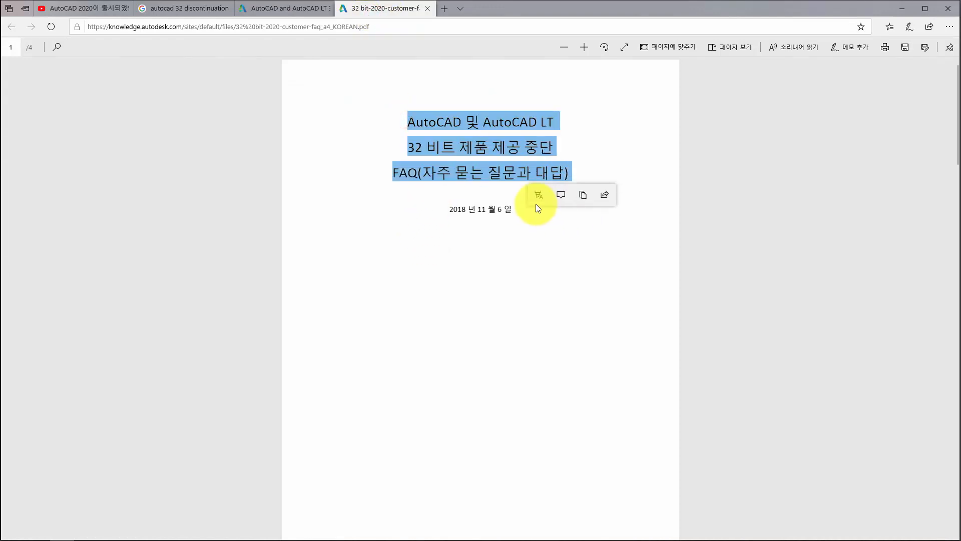
double_click(504, 210)
click(504, 211)
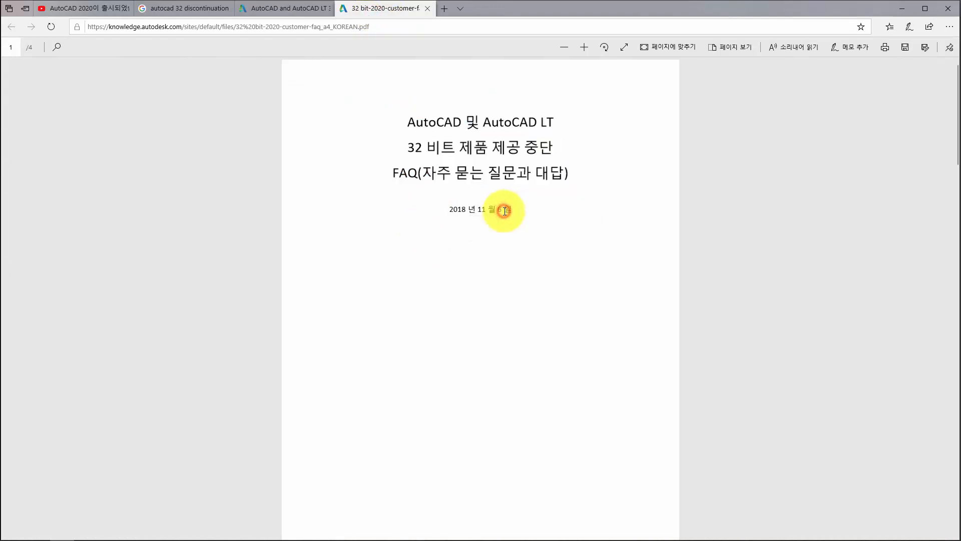
click(499, 182)
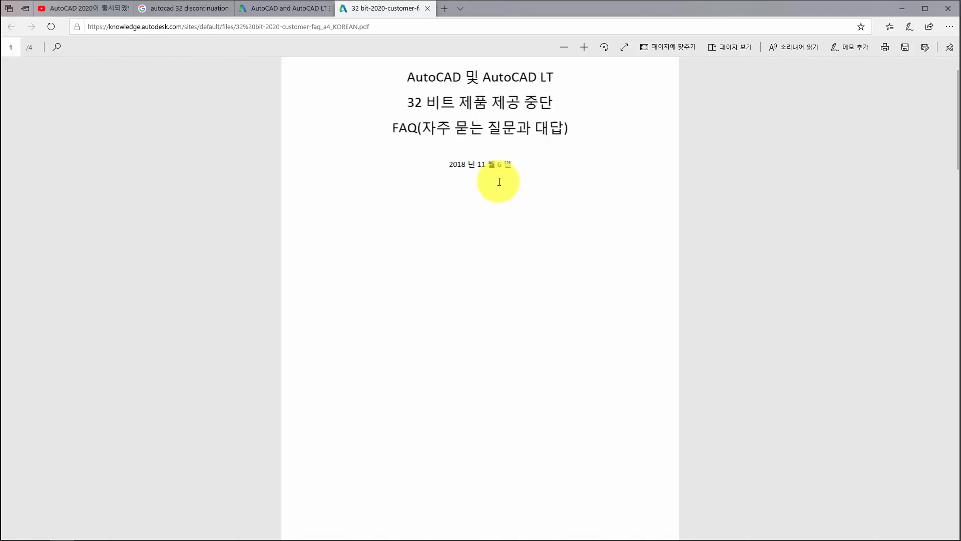
scroll(498, 180, down, 10)
drag(423, 134, 447, 278)
click(447, 279)
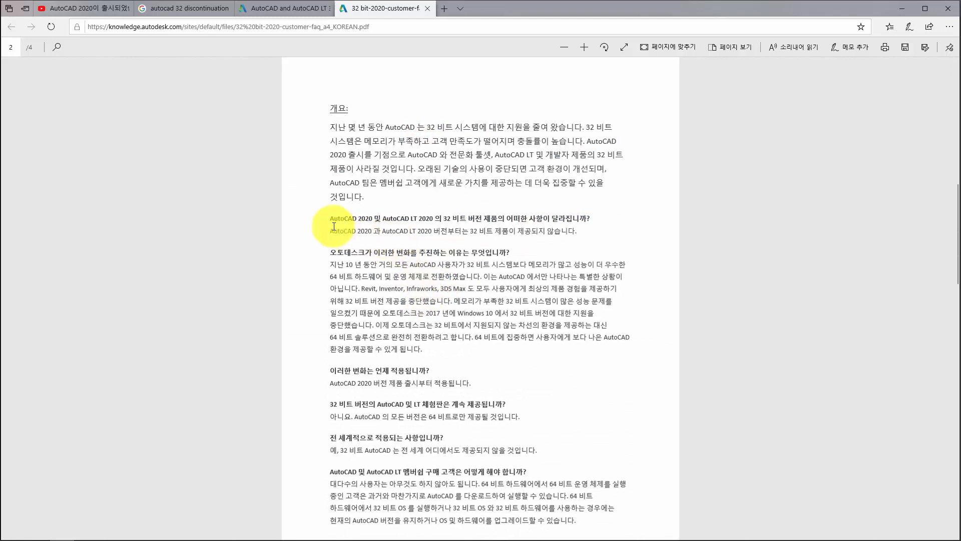
drag(330, 219, 443, 219)
click(444, 221)
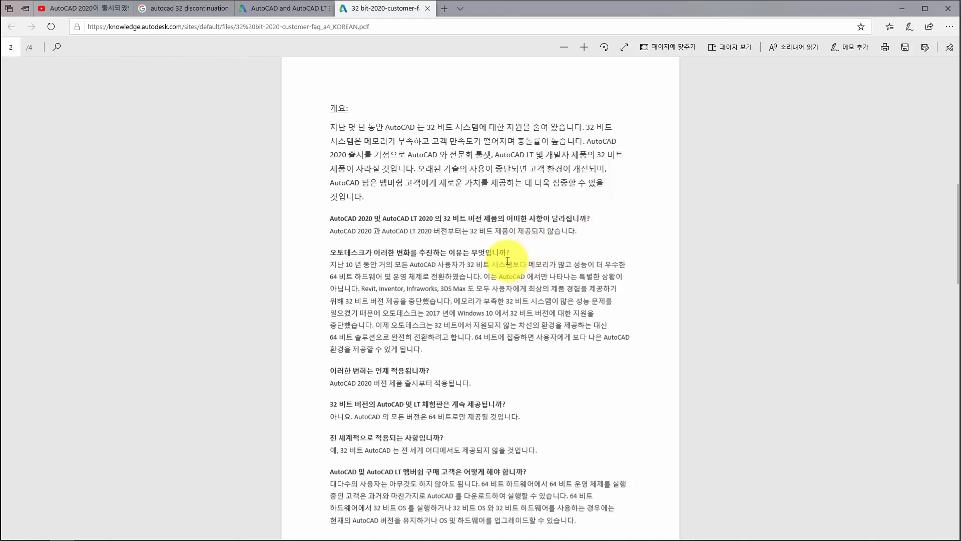
Search Google for "autocad 2020 preview guide"
click(189, 7)
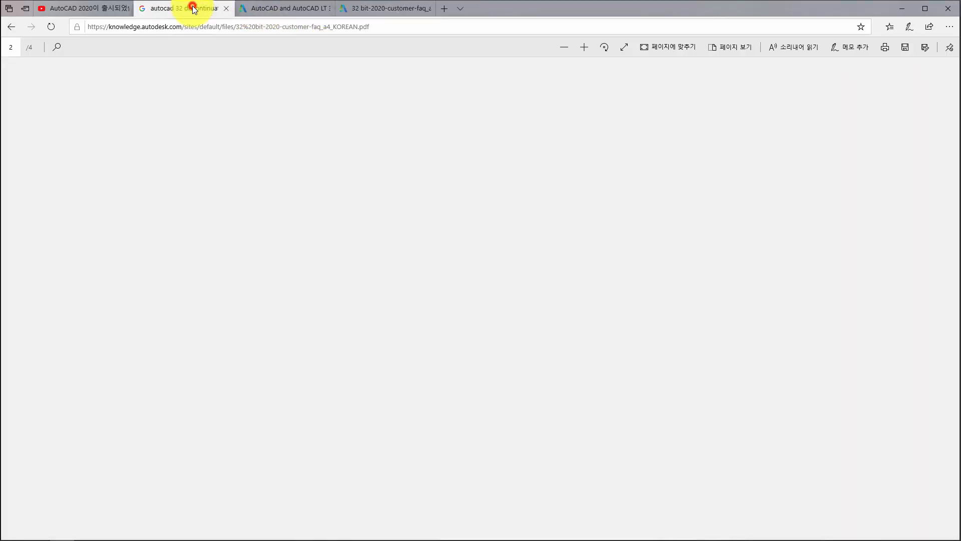
drag(214, 59, 38, 43)
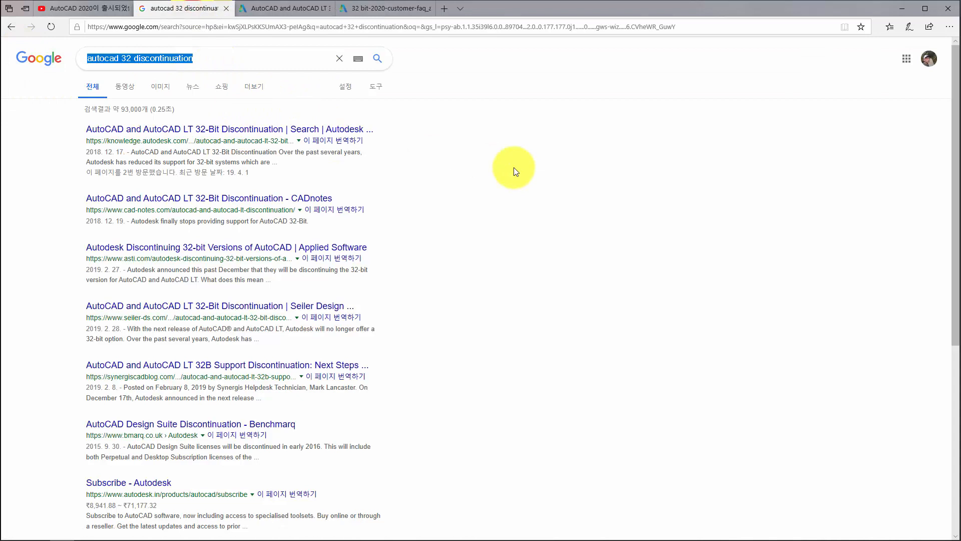
text(auto)
key(Down)
key(Down)
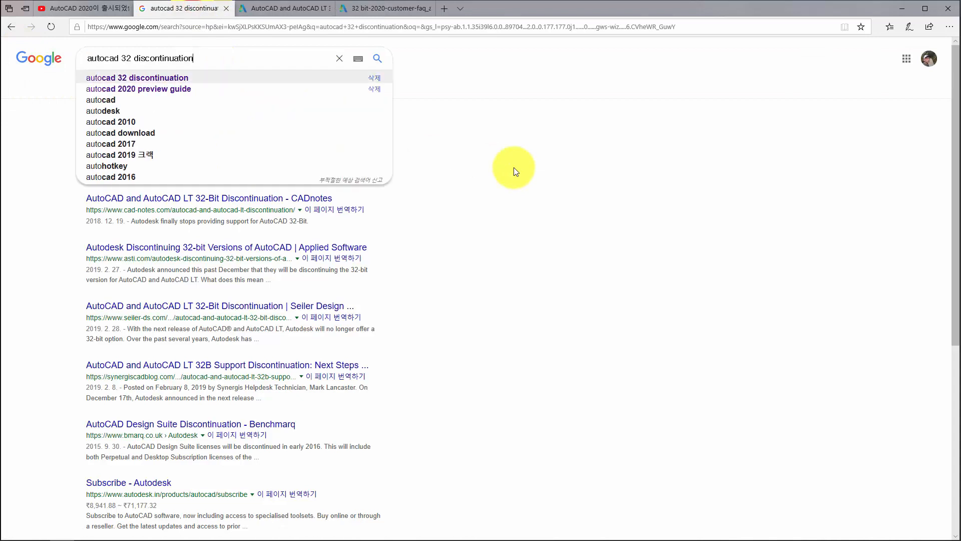
key(Return)
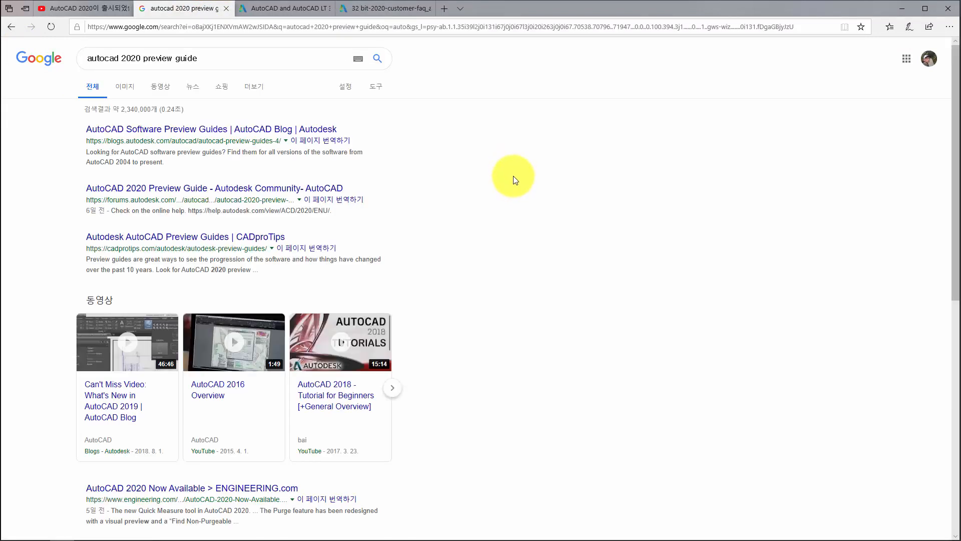
Open the AutoCAD Software Preview Guides page on the AutoCAD Blog and look through its list of guides
click(293, 134)
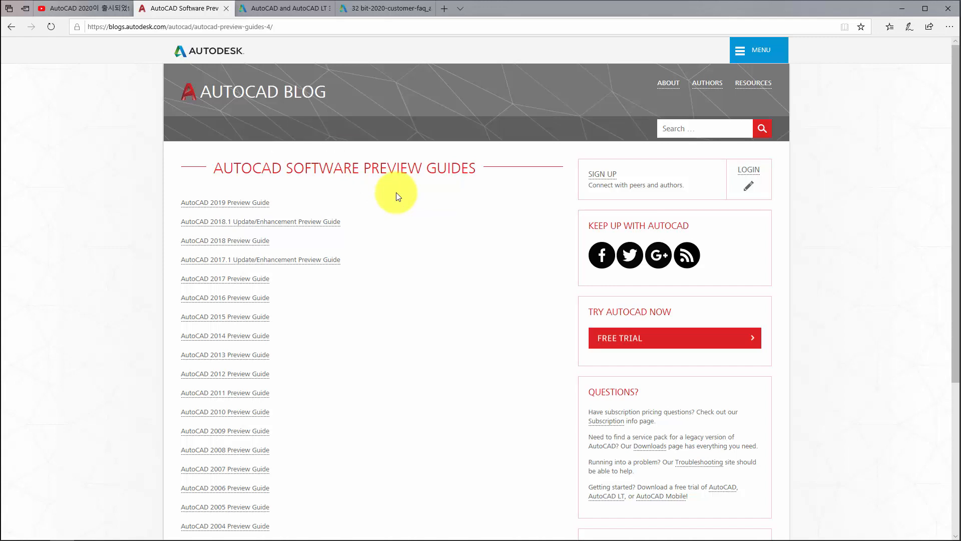
scroll(396, 193, down, 4)
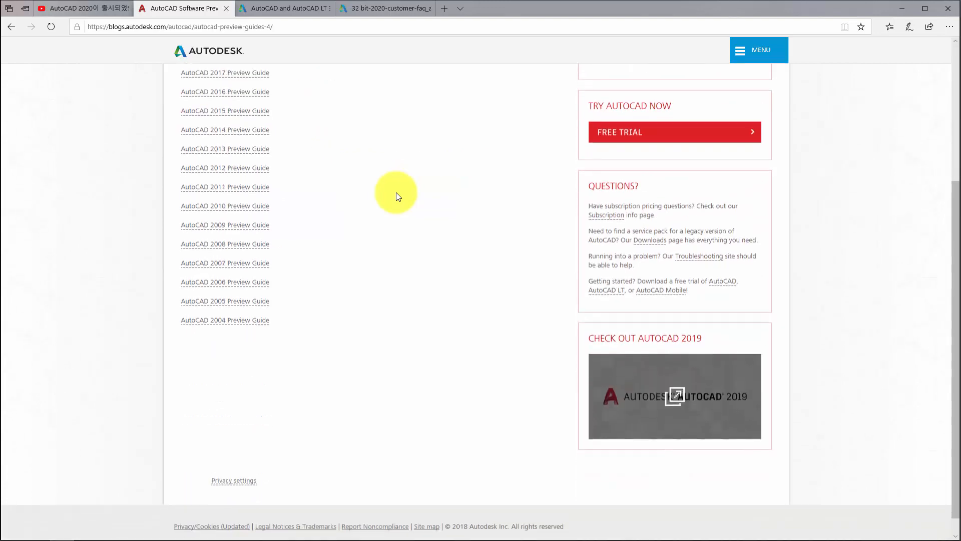
scroll(396, 193, up, 4)
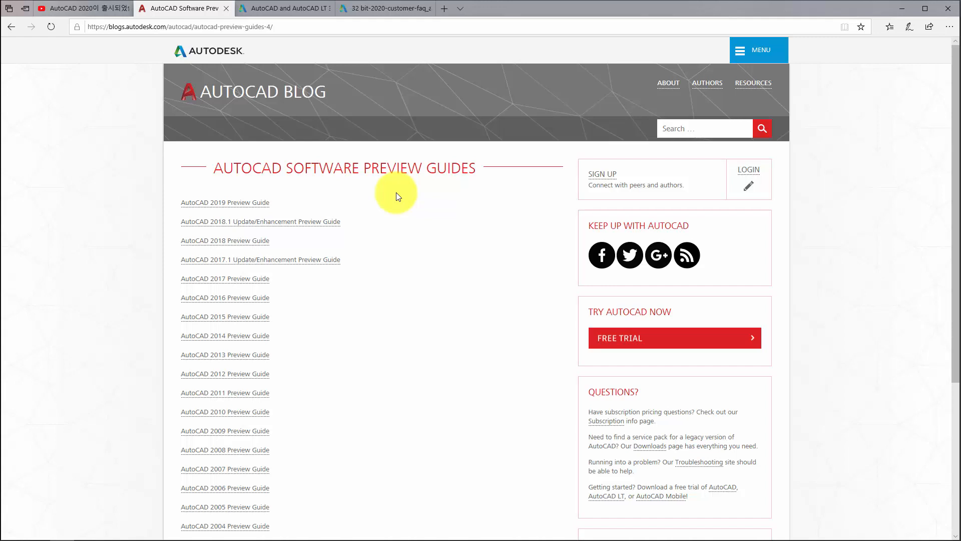
Switch to AutoCAD 2020, start a new drawing and dismiss the Save to Web and Mobile notification
click(900, 11)
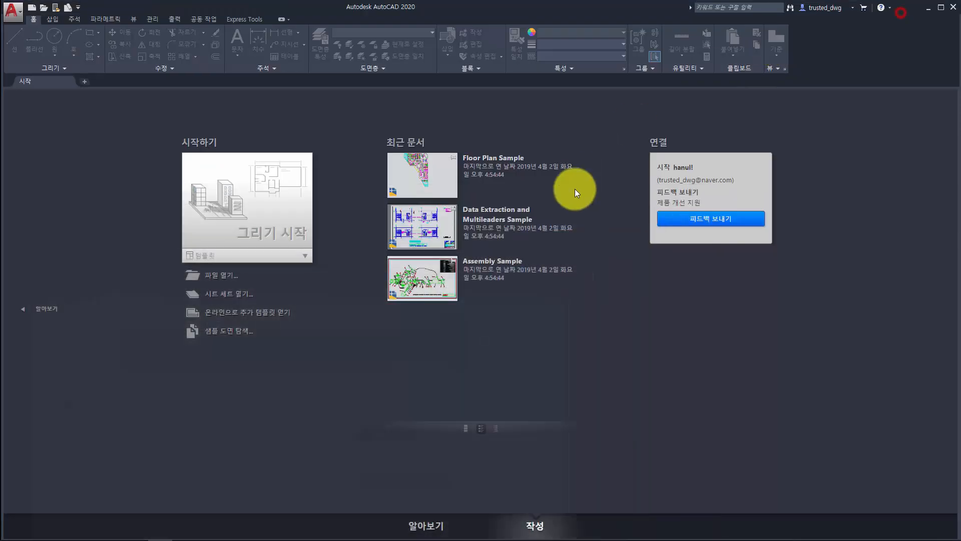
click(270, 194)
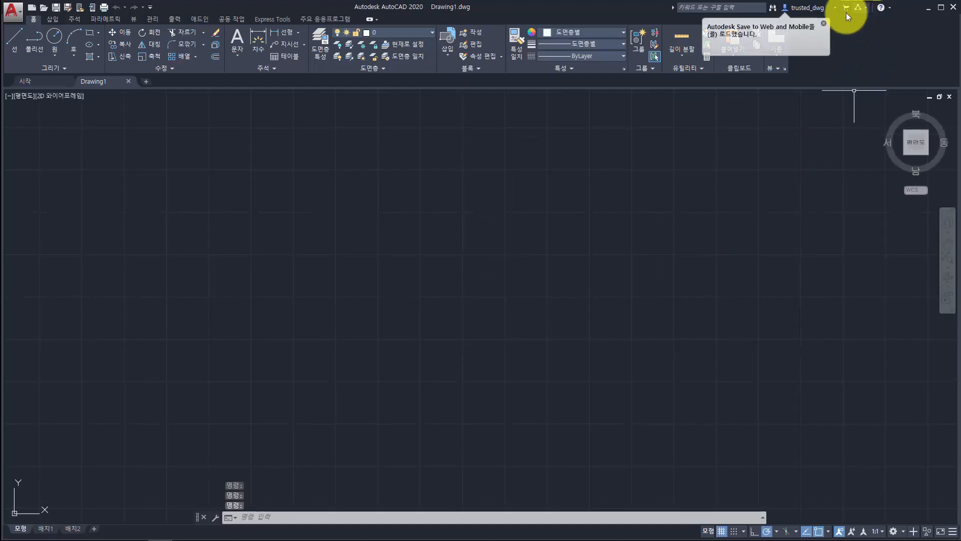
click(823, 23)
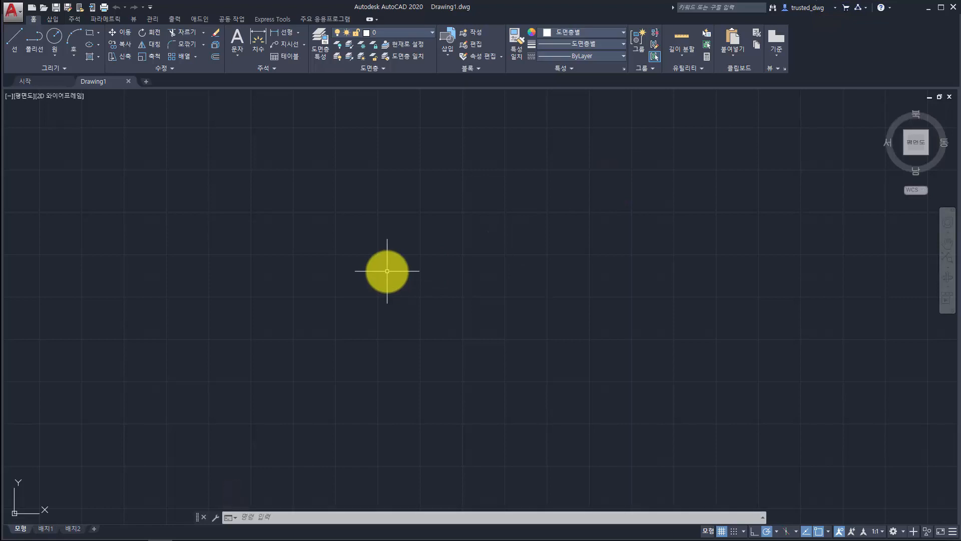
key(Escape)
key(Escape)
key(Escape)
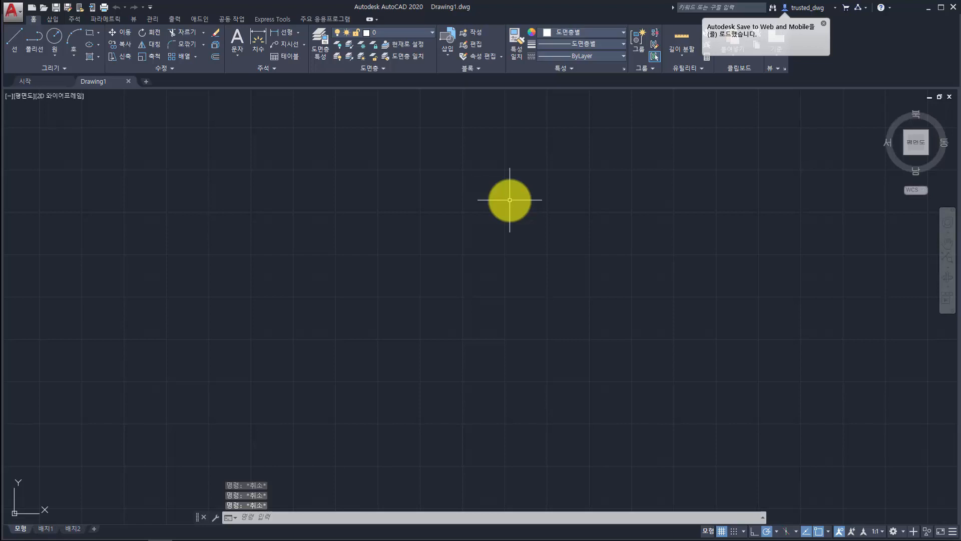
click(824, 24)
click(463, 230)
click(361, 280)
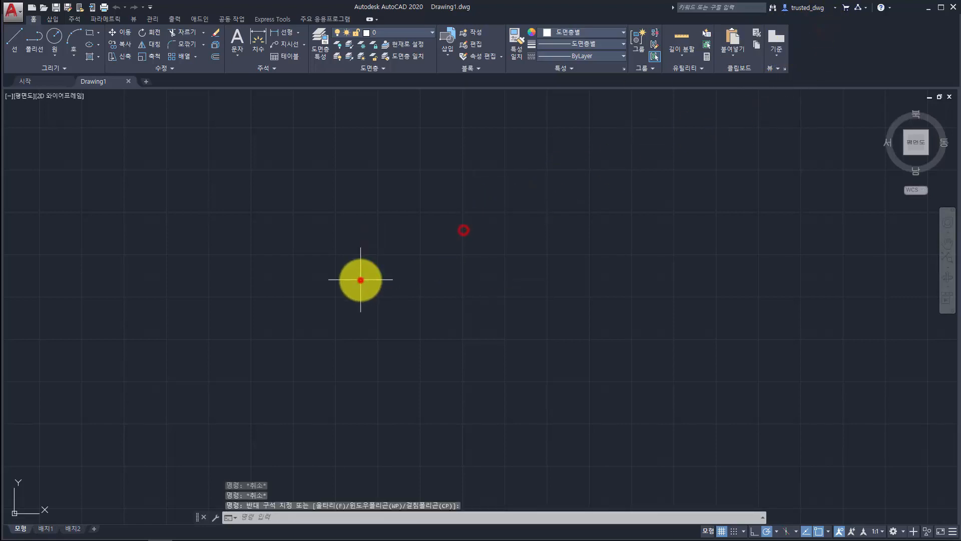
key(Escape)
key(Escape)
key(Escape)
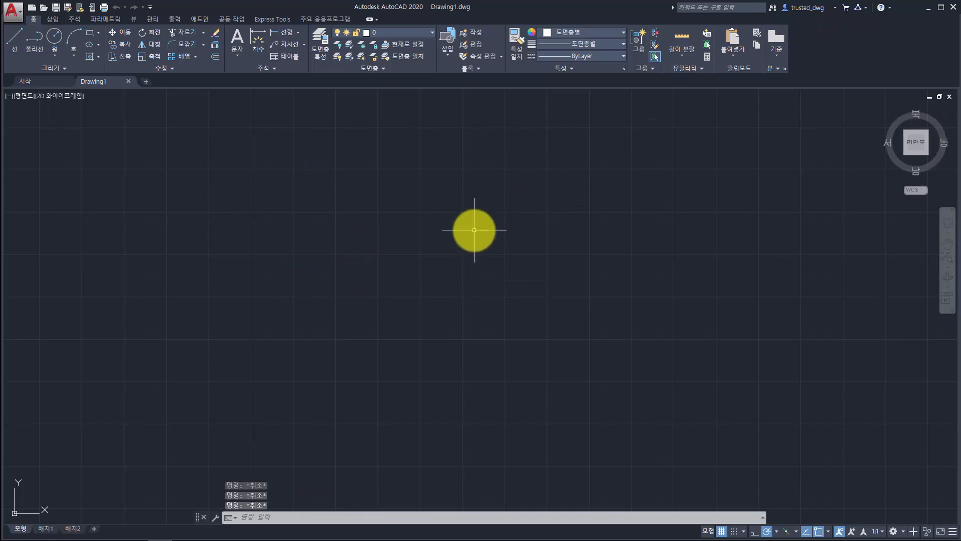
Run Purge, list the non-purgeable items and examine the possible reason given for layer 0
text(pu)
key(Return)
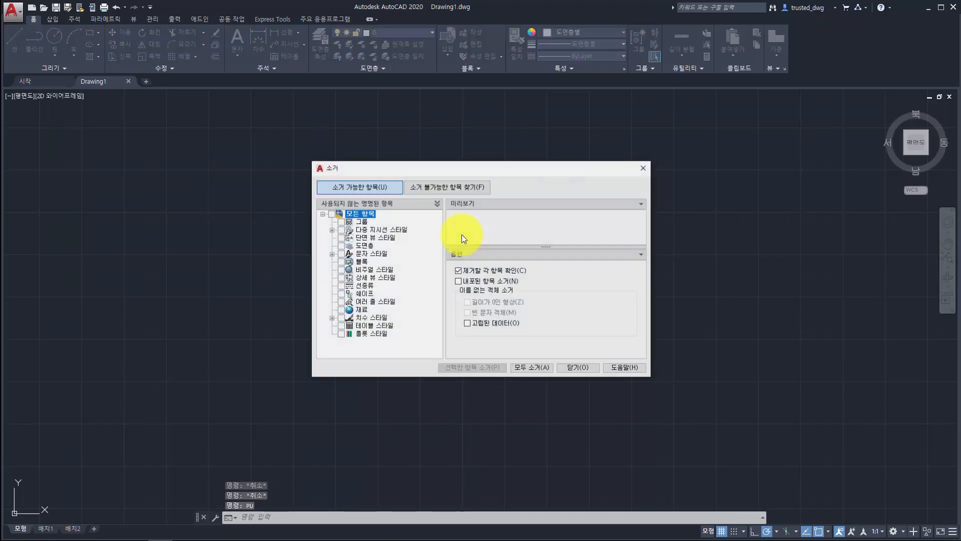
click(438, 187)
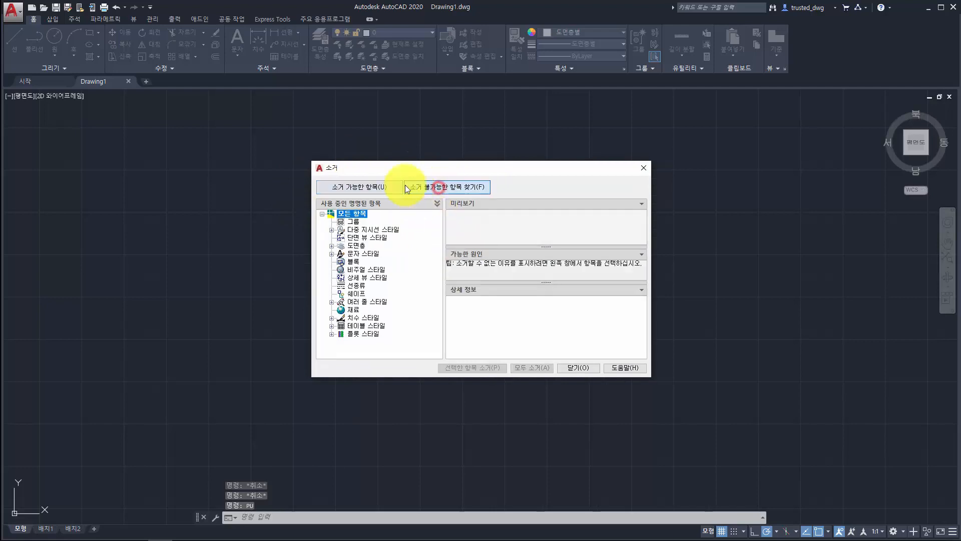
double_click(356, 245)
click(358, 253)
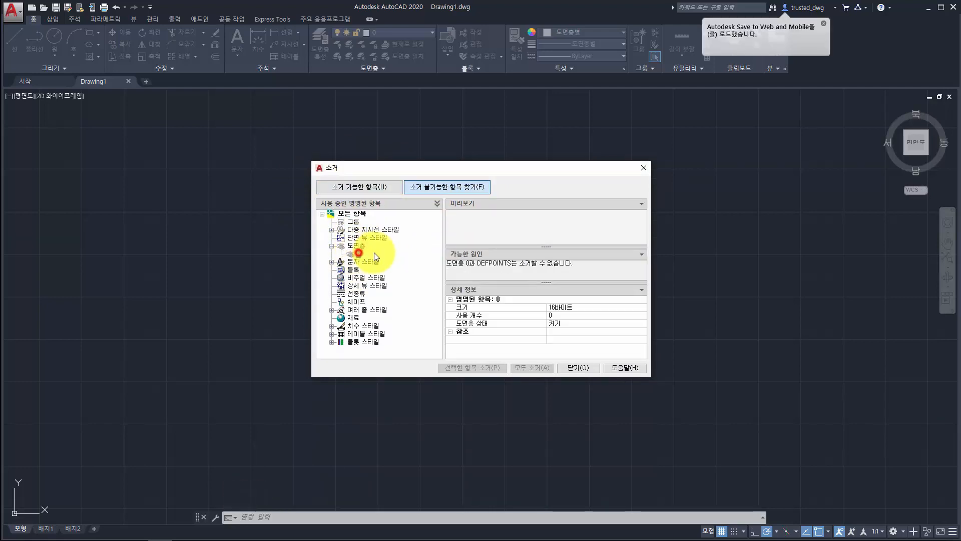
drag(446, 263, 419, 261)
click(533, 264)
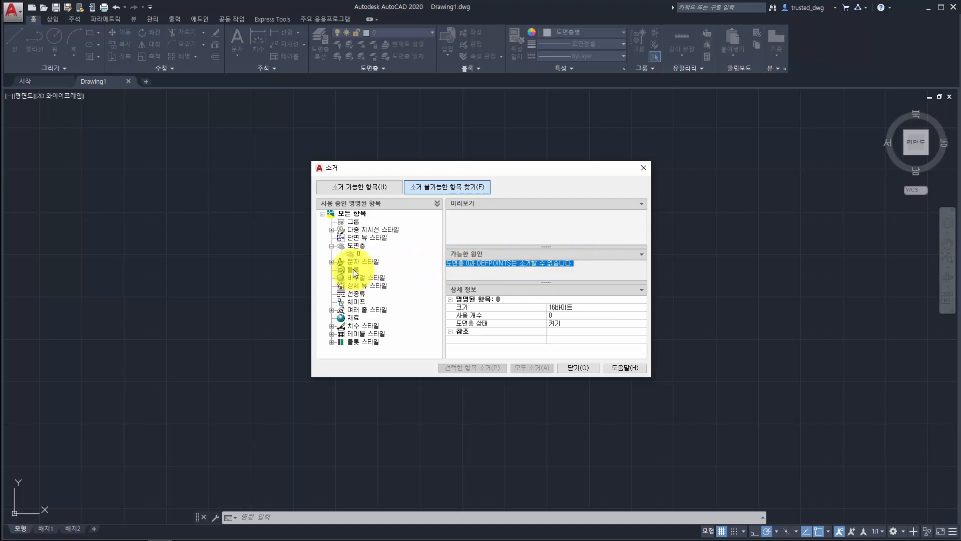
Examine why the Standard text style is non-purgeable, return to the purgeable items and close the Purge dialog
double_click(357, 262)
click(368, 269)
click(565, 274)
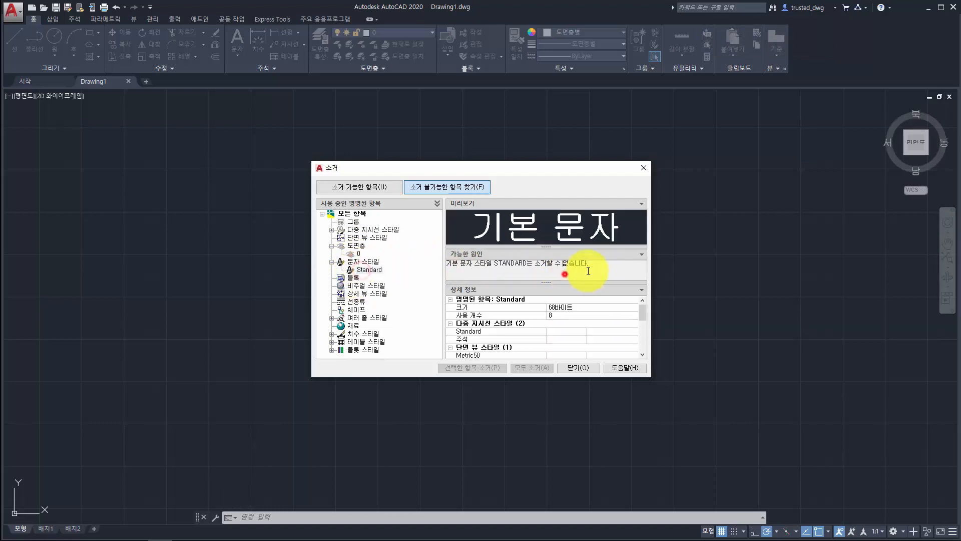
drag(588, 271, 400, 260)
double_click(497, 264)
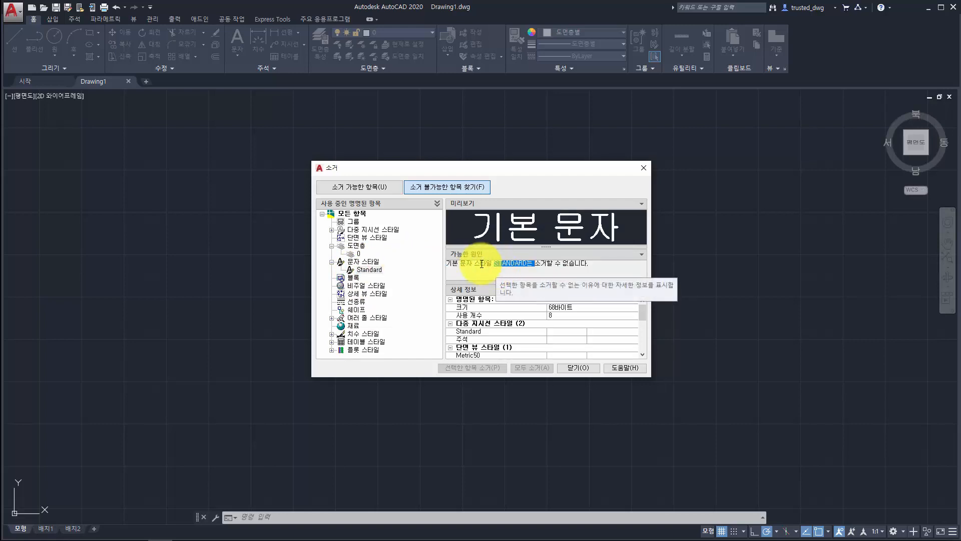
click(377, 190)
key(Escape)
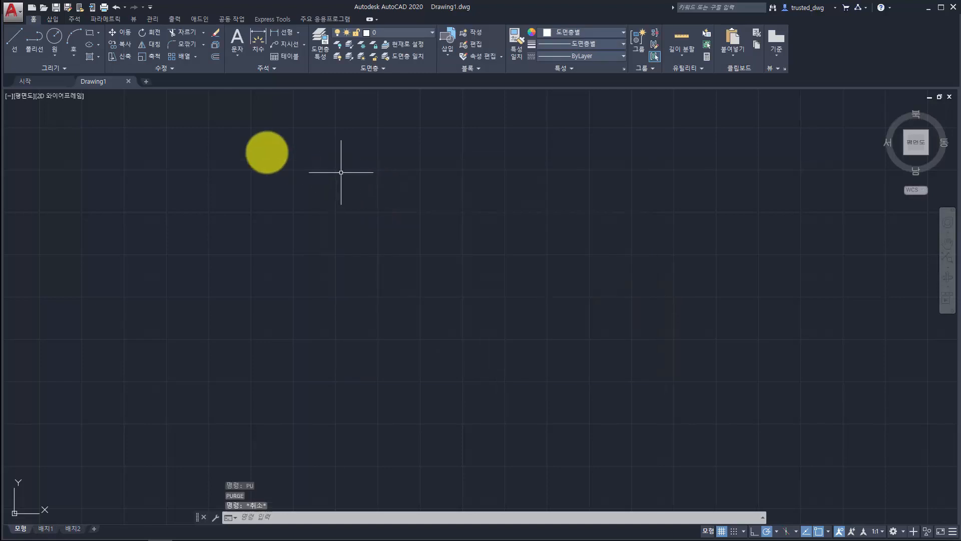
click(152, 20)
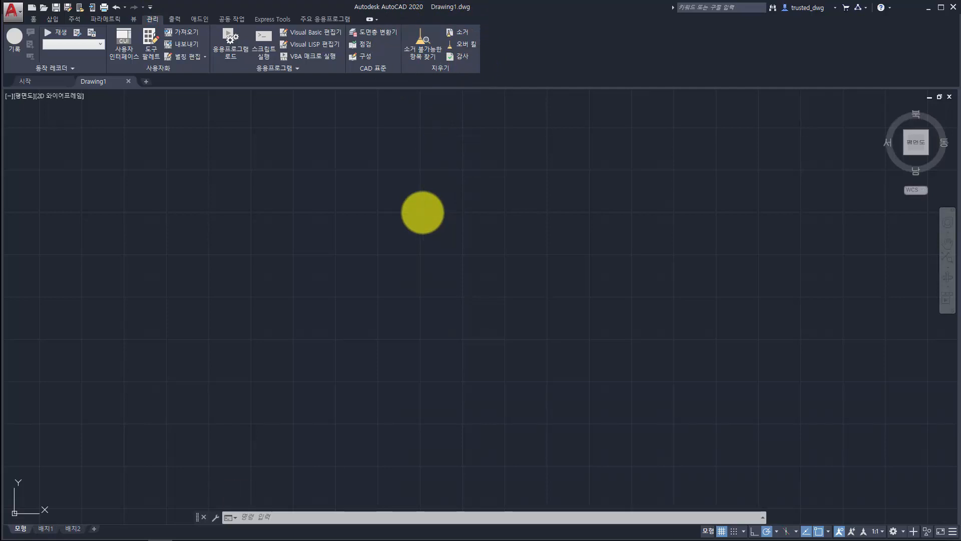
key(Escape)
key(Escape)
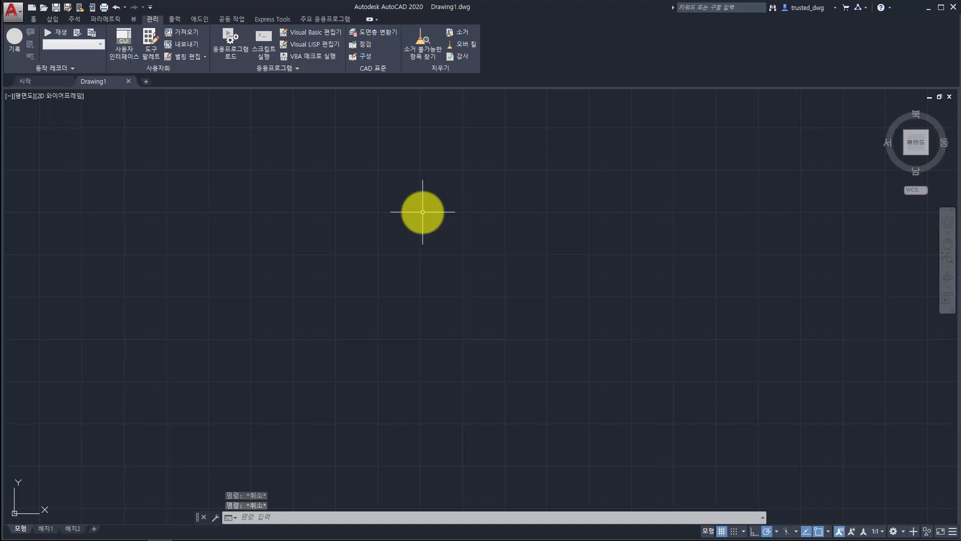
click(34, 19)
key(Escape)
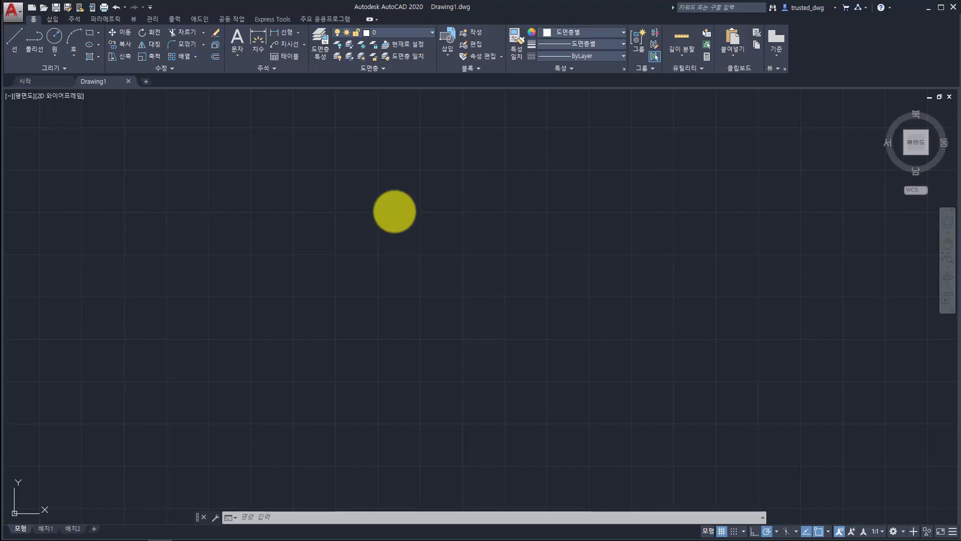
key(Escape)
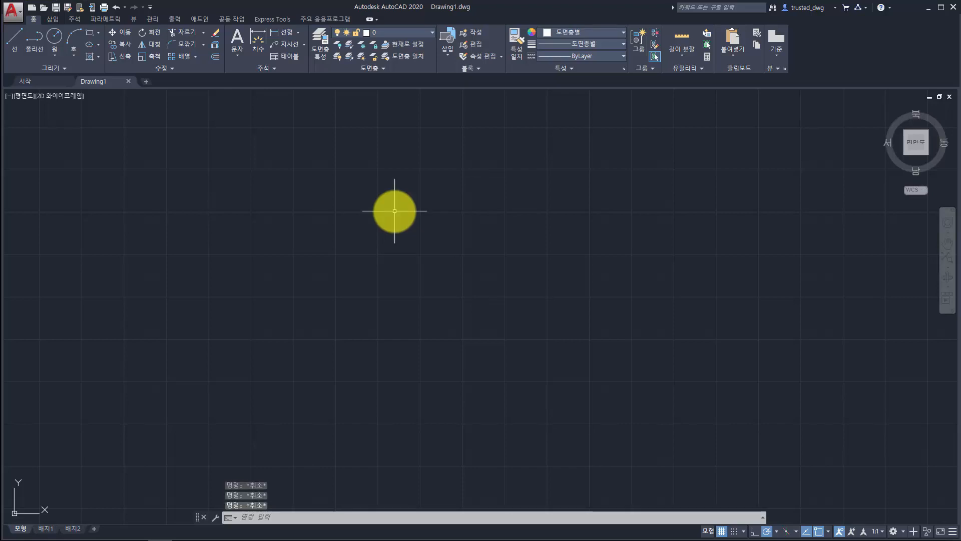
Draw a rectangle and a circle centred on the rectangle's lower-right corner, overlapping it
text(rec)
key(Return)
click(177, 165)
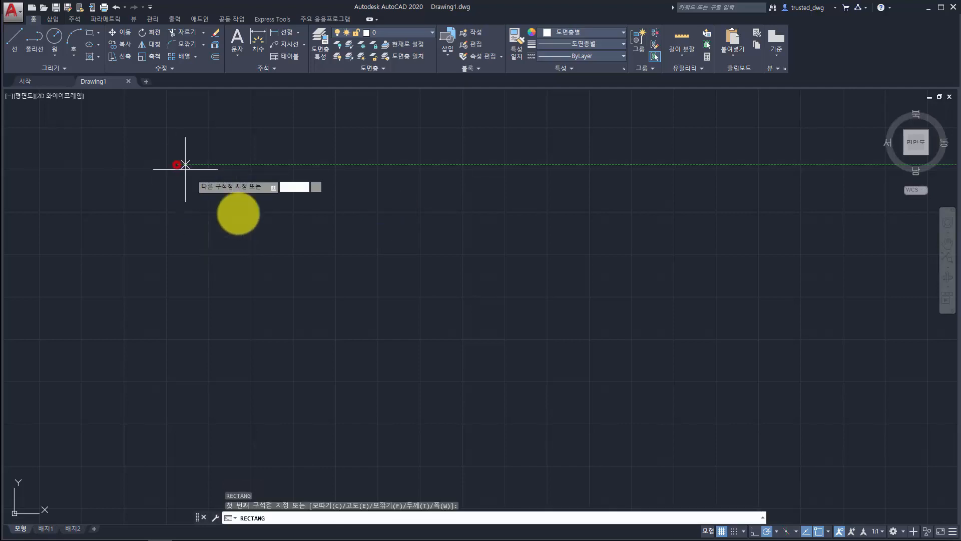
click(264, 247)
text(c)
key(Return)
click(264, 247)
click(293, 300)
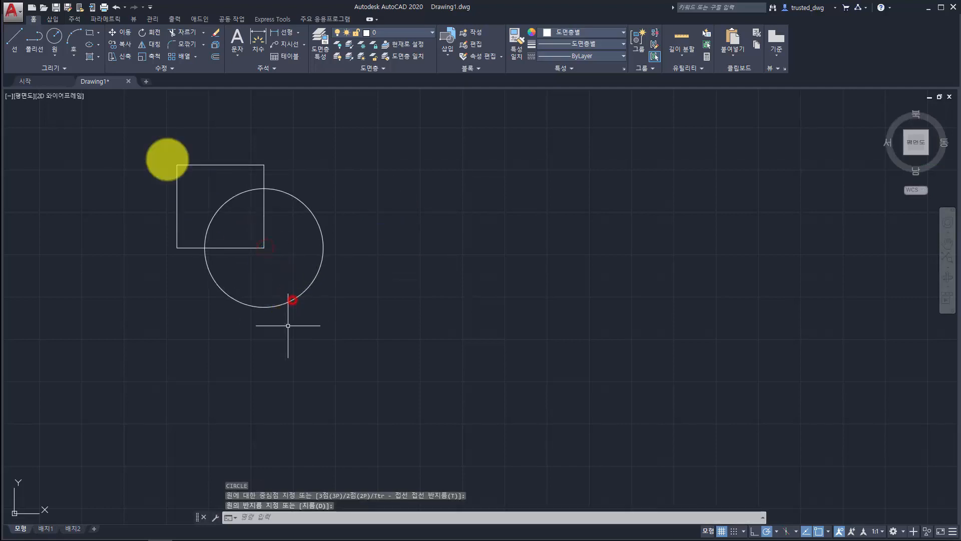
Define the rectangle and circle as block 123 with its base point at the circle's centre, select it to check it, and deselect
click(272, 293)
click(215, 214)
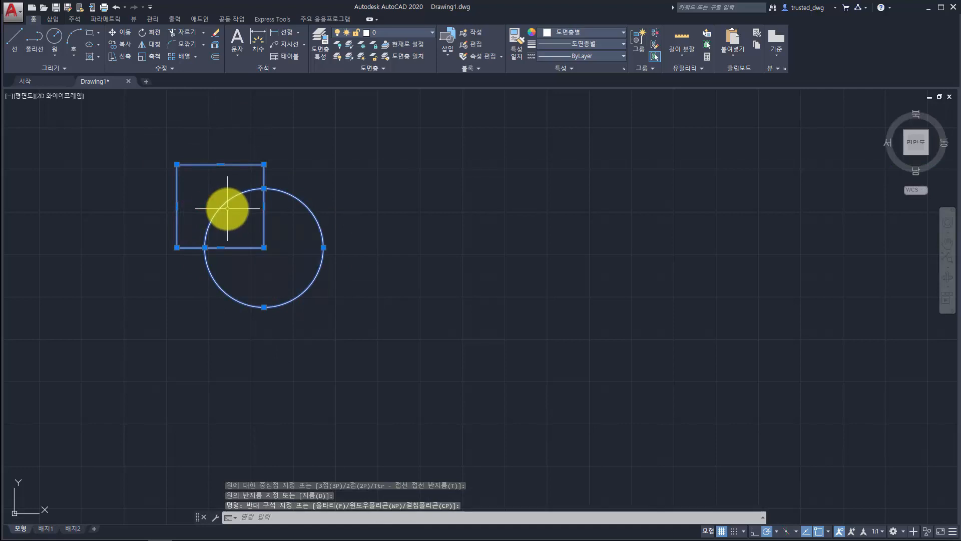
text(b)
key(Return)
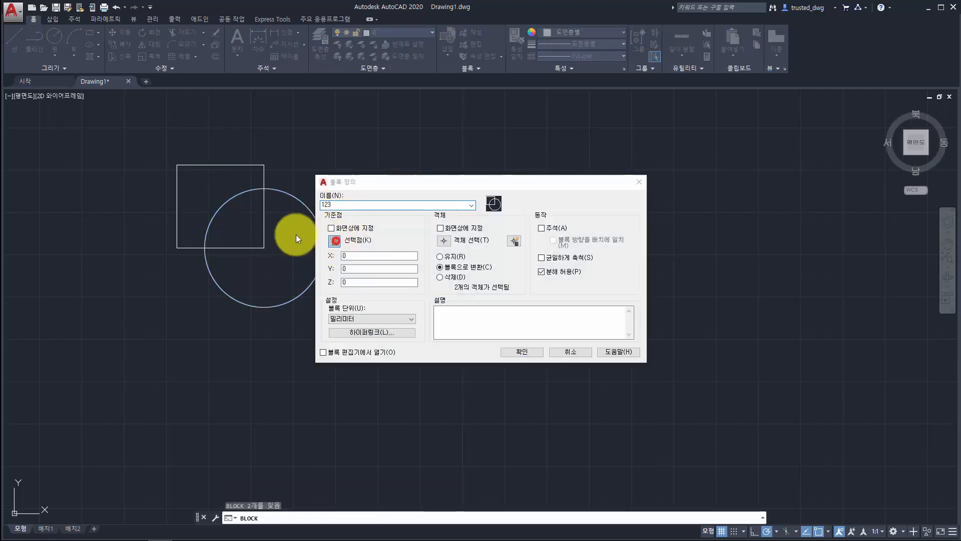
click(334, 241)
click(264, 247)
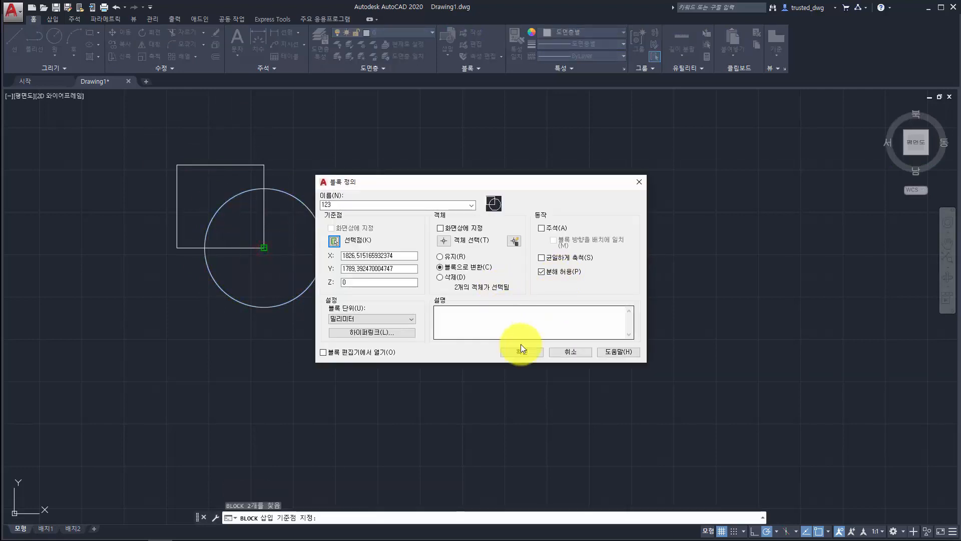
click(521, 352)
click(370, 308)
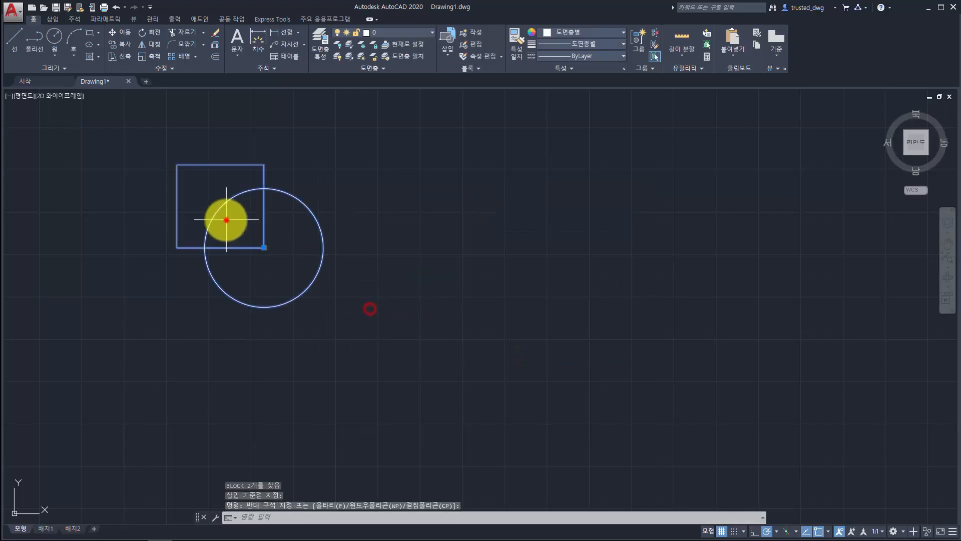
click(226, 220)
key(Escape)
key(Escape)
key(Escape)
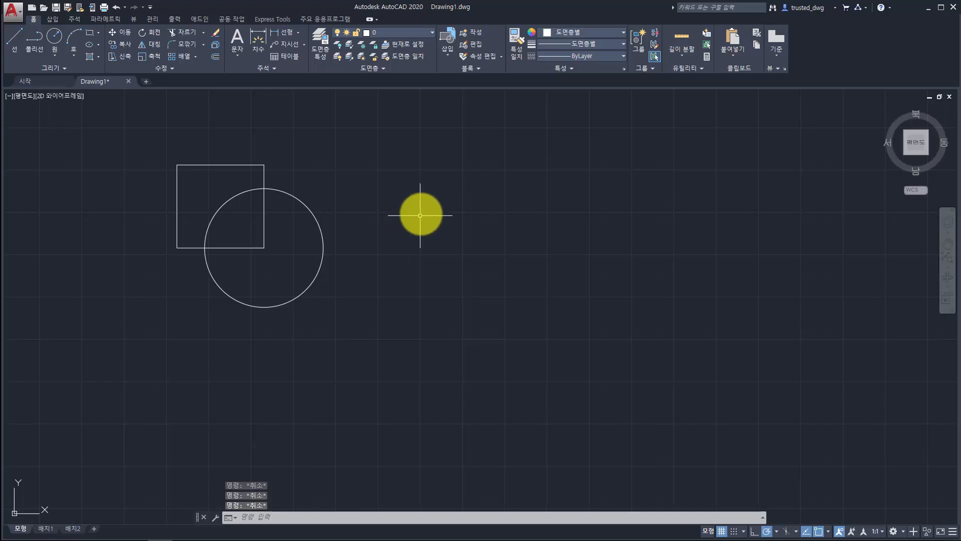
Insert a second copy of block 123 to the right of the original and look at the block gallery again
click(449, 55)
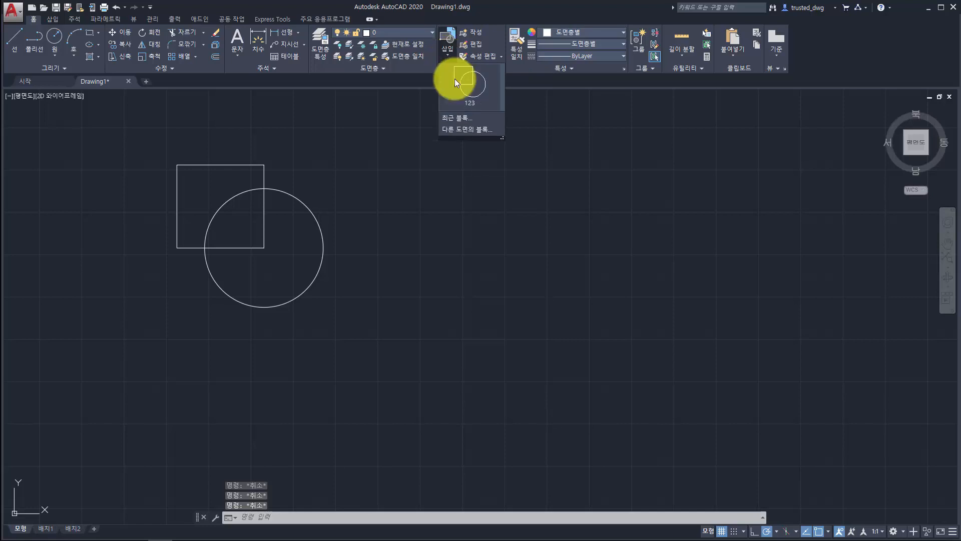
click(479, 85)
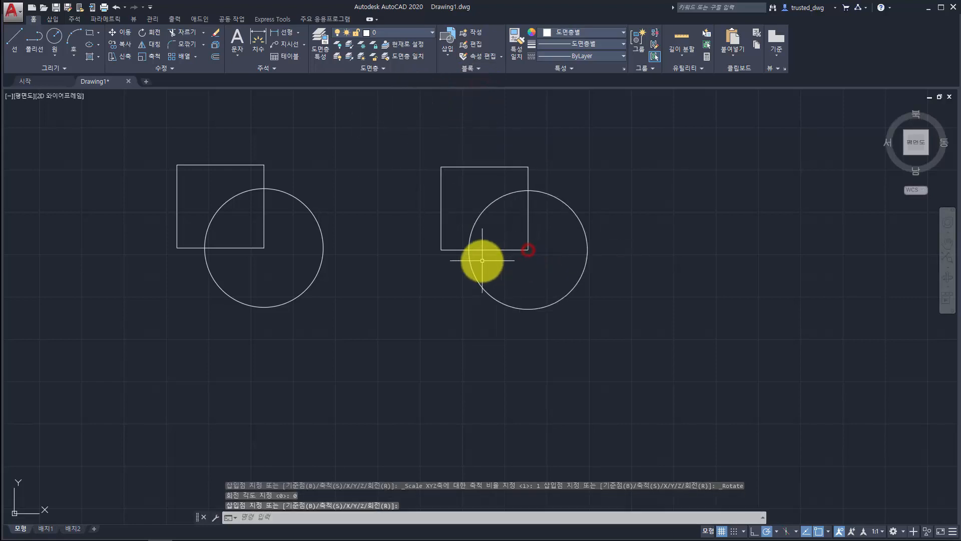
key(Escape)
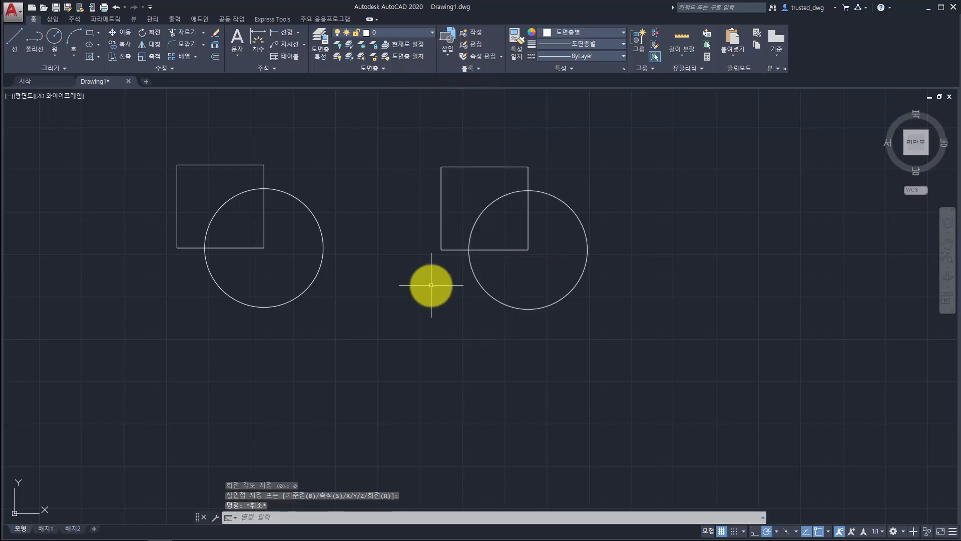
click(450, 57)
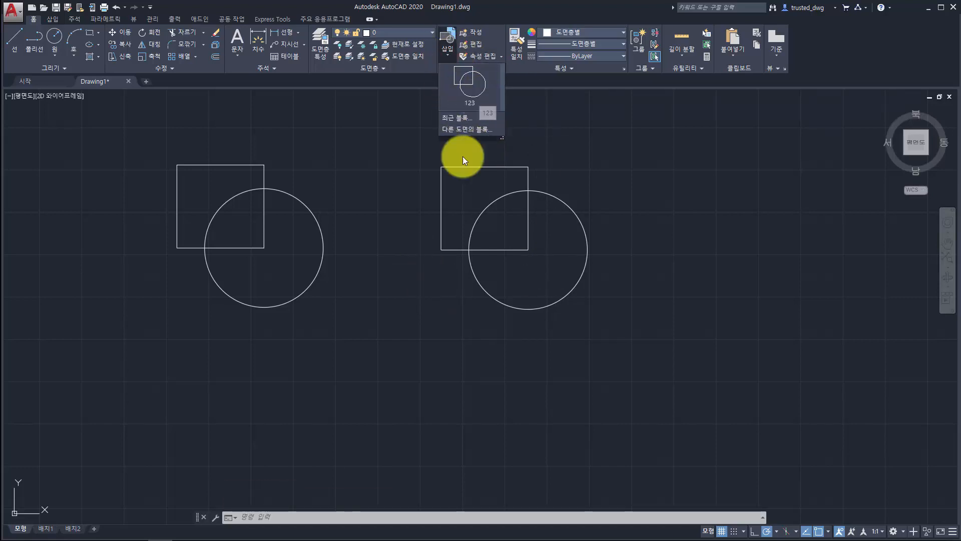
click(437, 284)
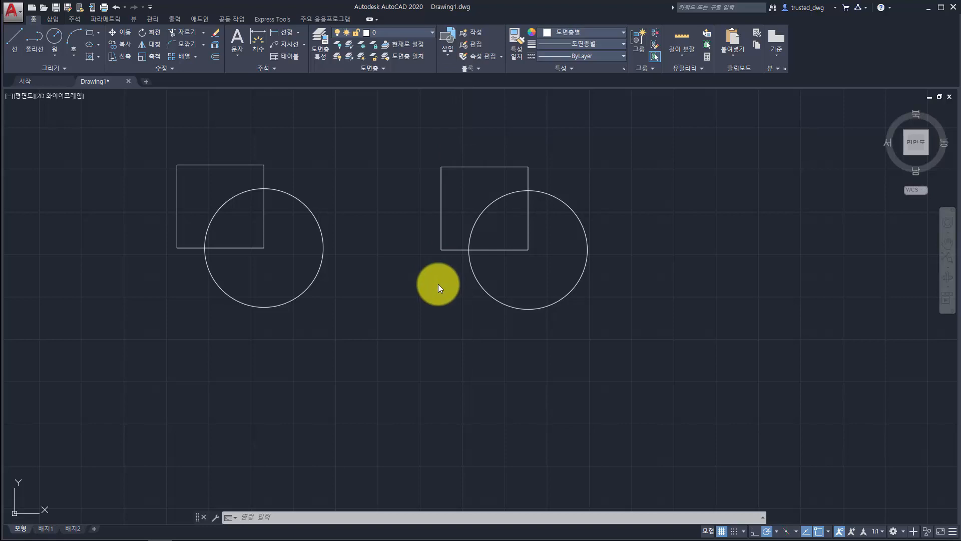
Open the Properties palette and reposition it over the drawing area to view the palette interface
key(ctrl+1)
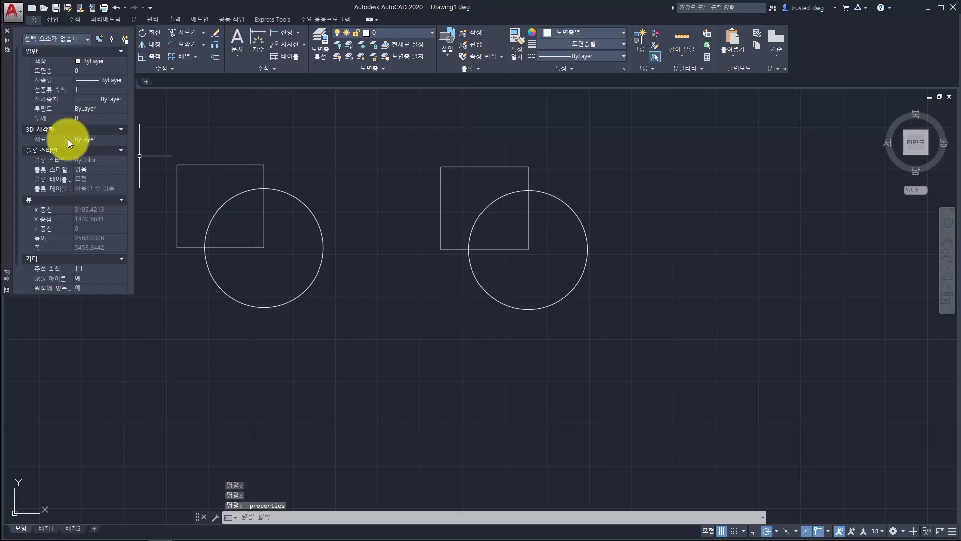
drag(7, 136, 85, 237)
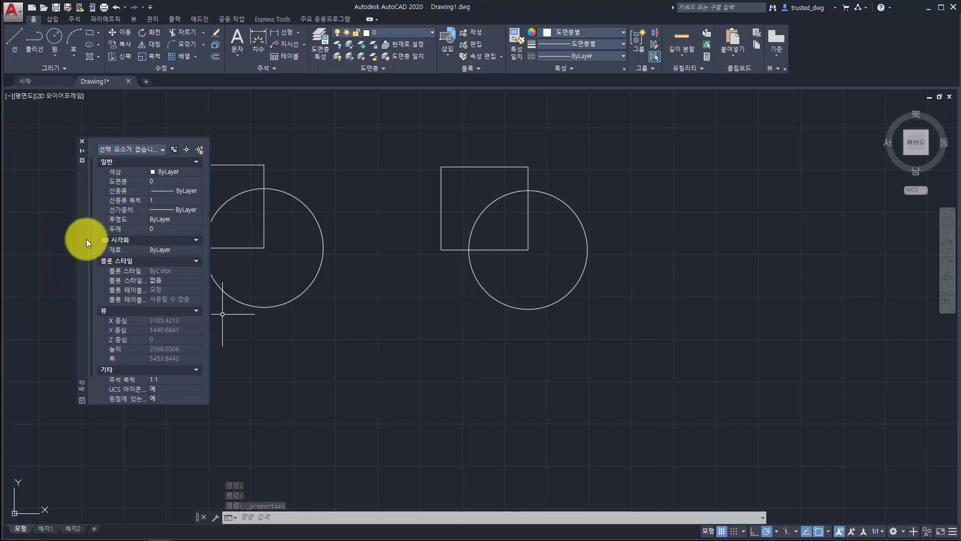
drag(82, 238, 58, 255)
key(Escape)
key(Escape)
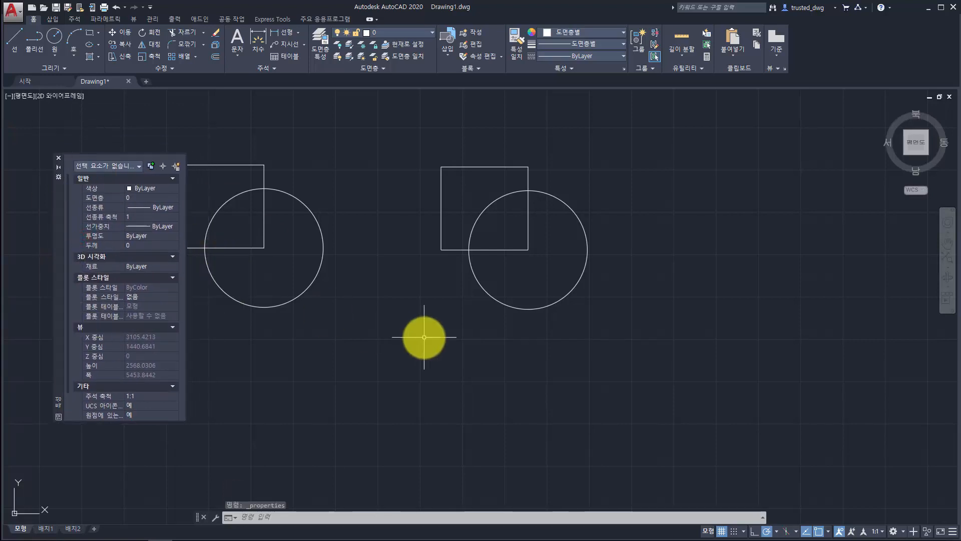
Show the Layer Properties Manager, reposition it over the drawing, and close it along with the Properties palette
text(la)
key(Return)
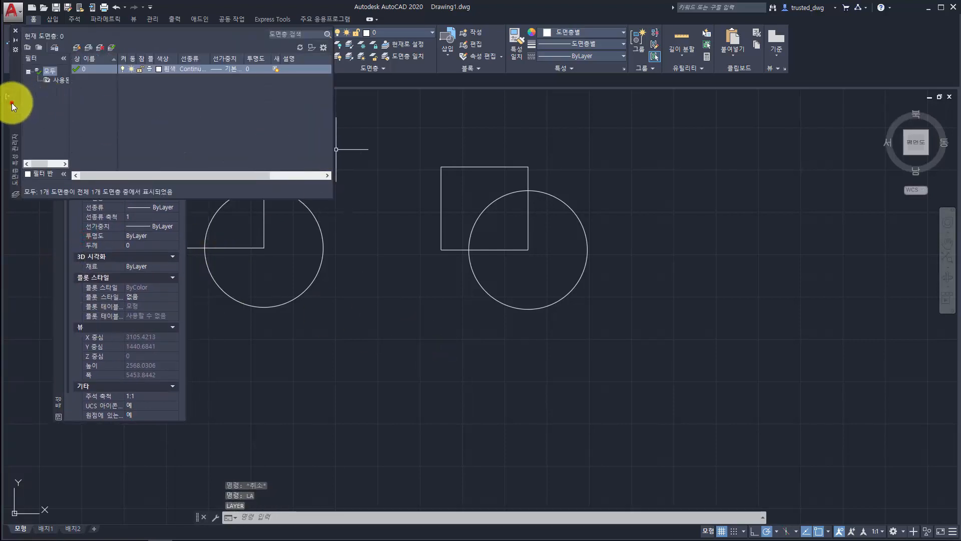
drag(11, 103, 254, 205)
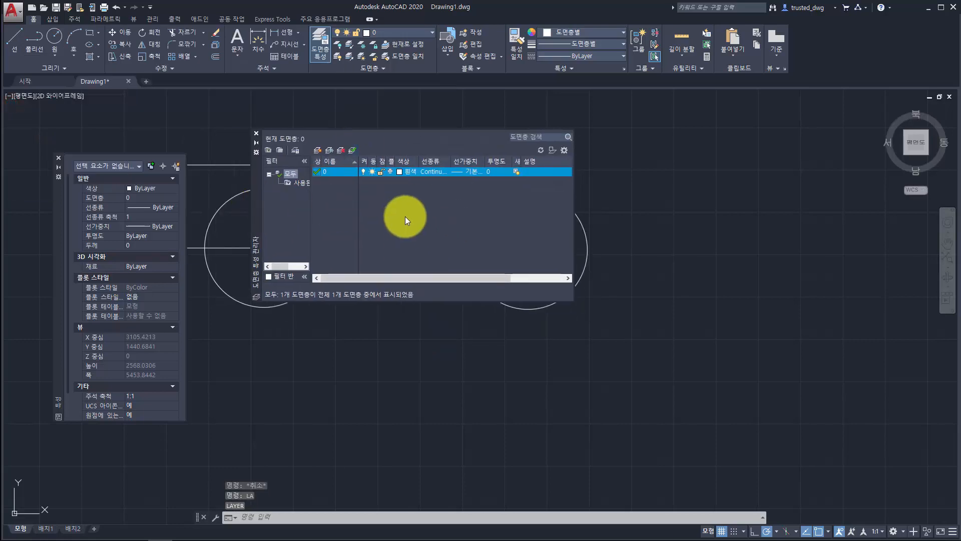
click(257, 133)
click(58, 158)
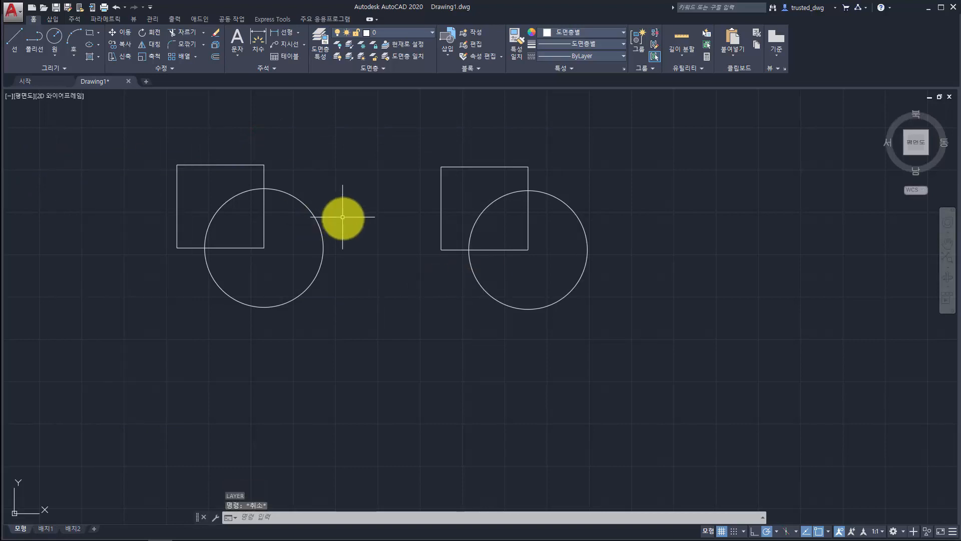
Enter the BLOCKSPALETTE command name to read its description, and cancel without running it
middle_drag(344, 216, 359, 223)
key(Escape)
key(Escape)
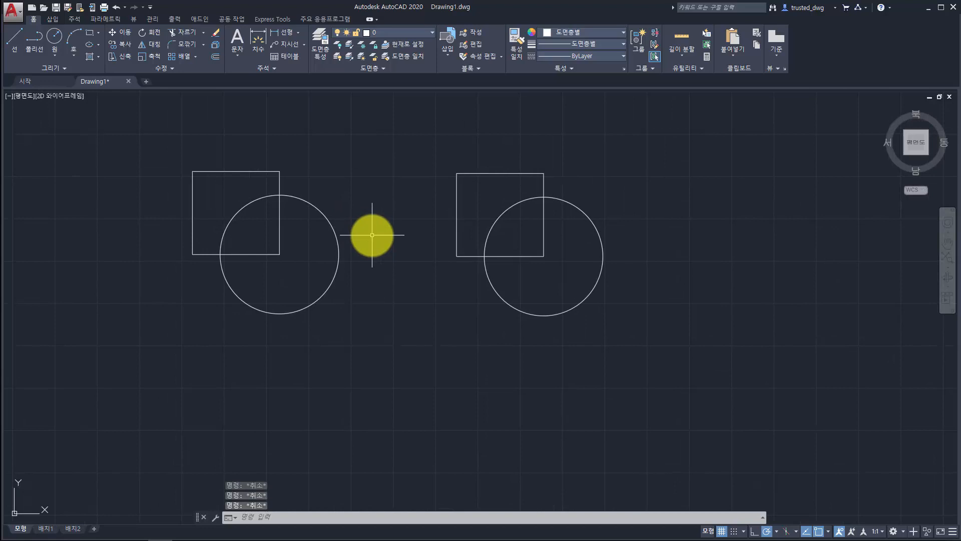
text(Bl)
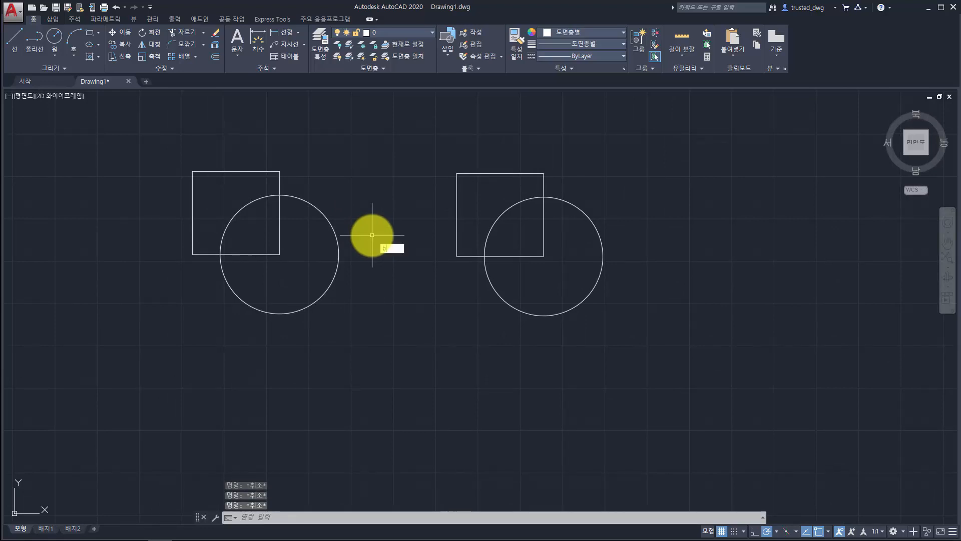
text(Okc)
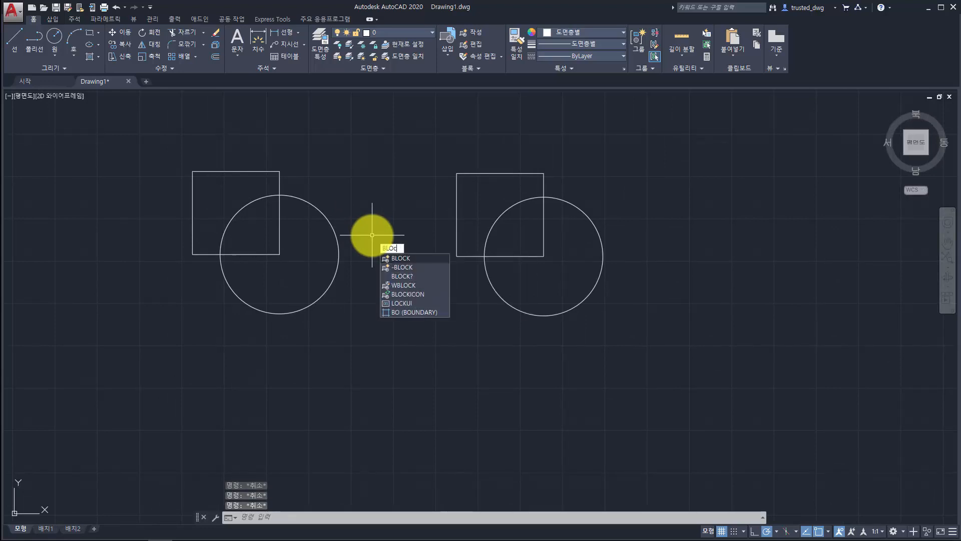
text(KSPAL)
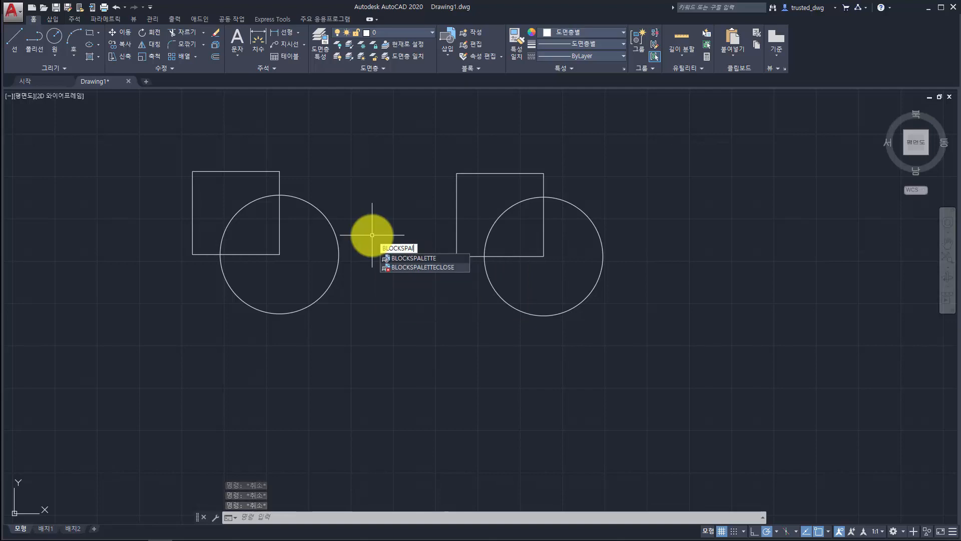
text(ETTE)
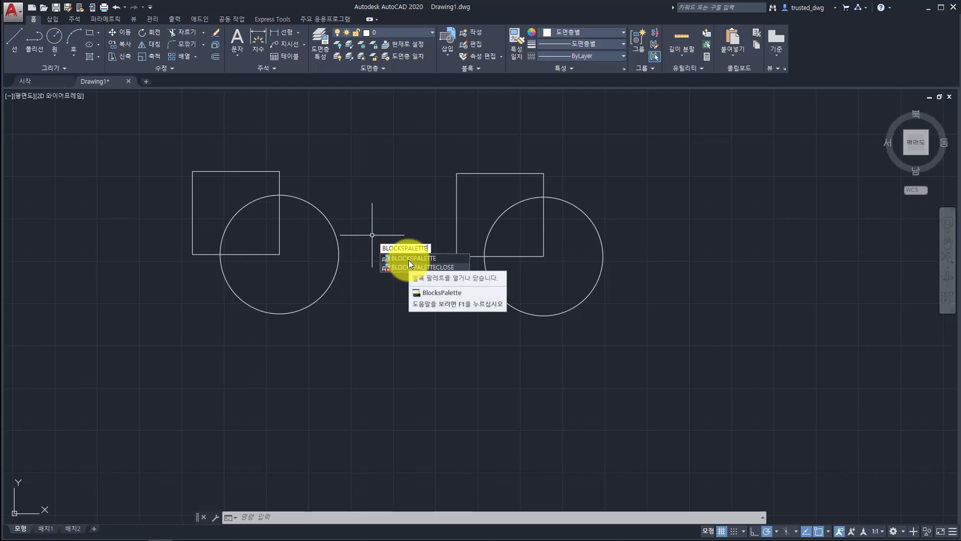
key(Escape)
key(Escape)
key(Escape)
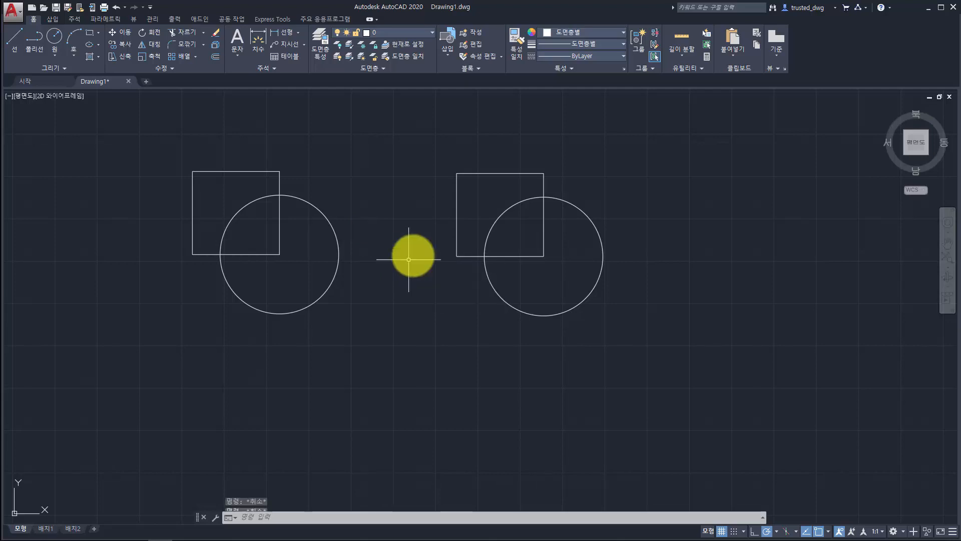
Run INSERT to open the Blocks palette and leave it open beside the drawing
text(i)
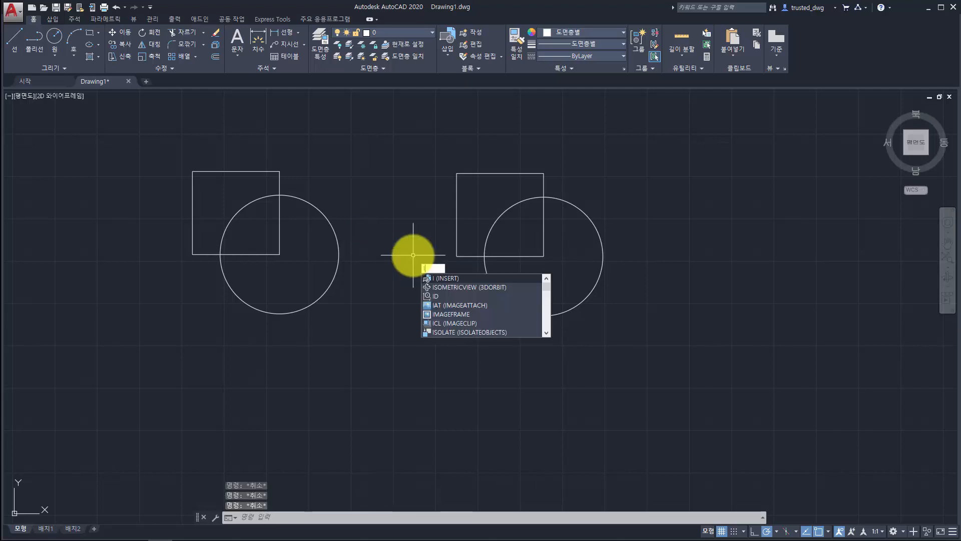
key(Return)
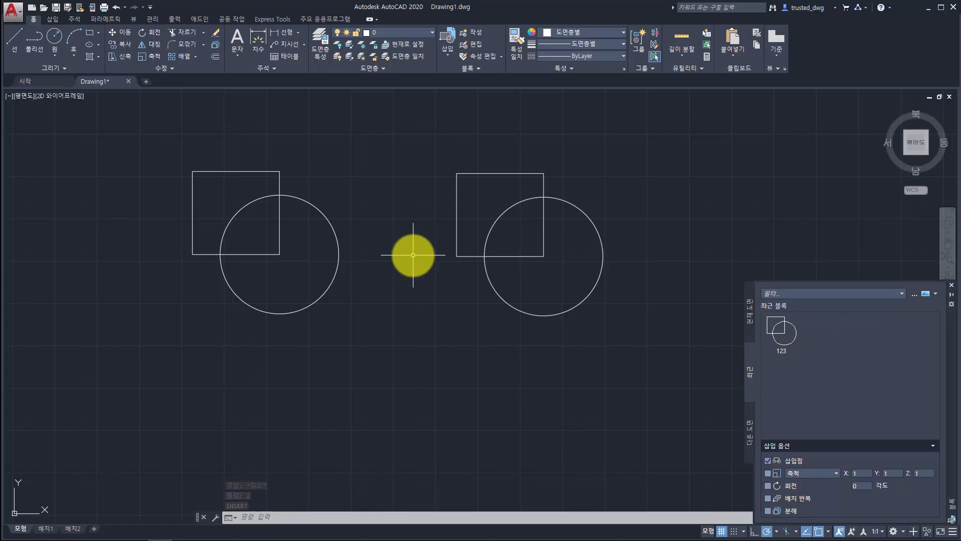
key(Escape)
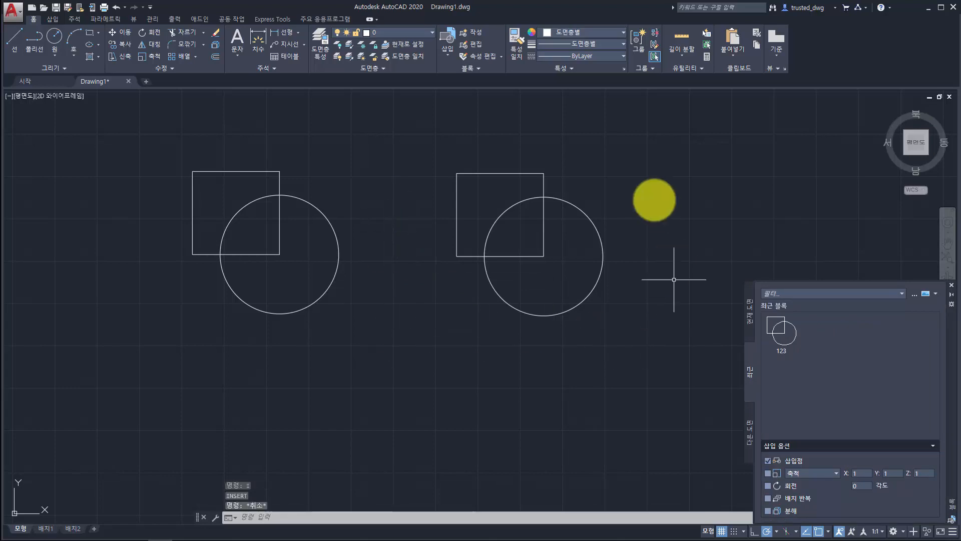
key(Escape)
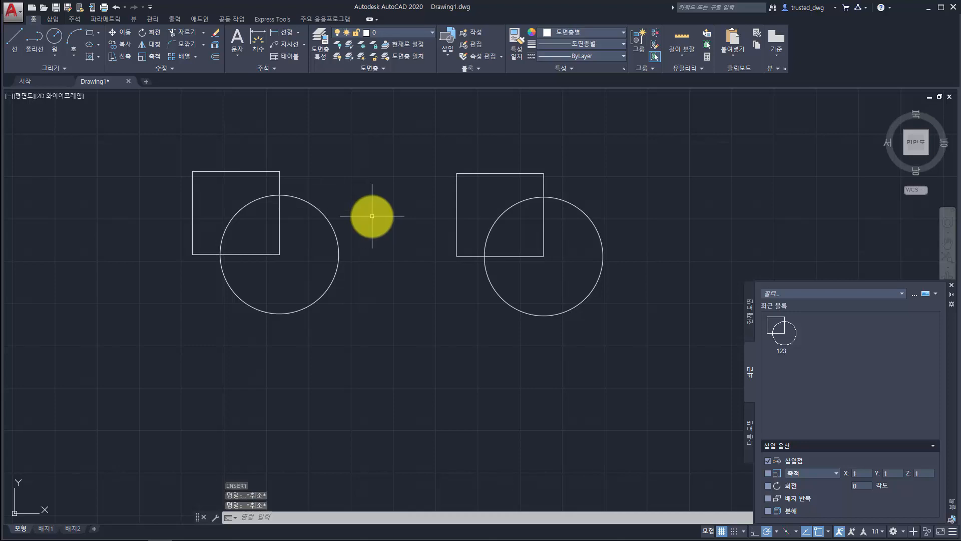
key(Escape)
Run ARRAYCLASSIC to view the classic Array dialog, and close it without creating an array
text(arra)
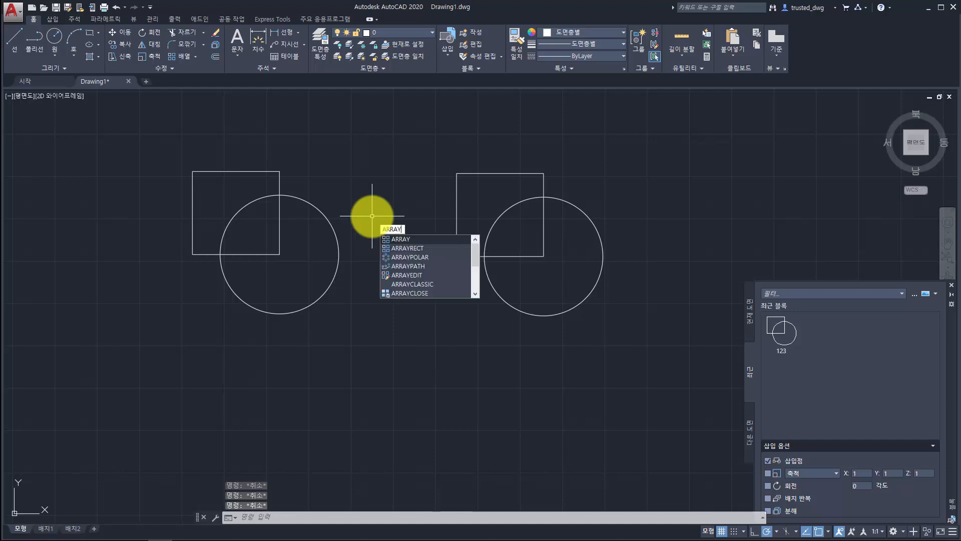
text(ycla)
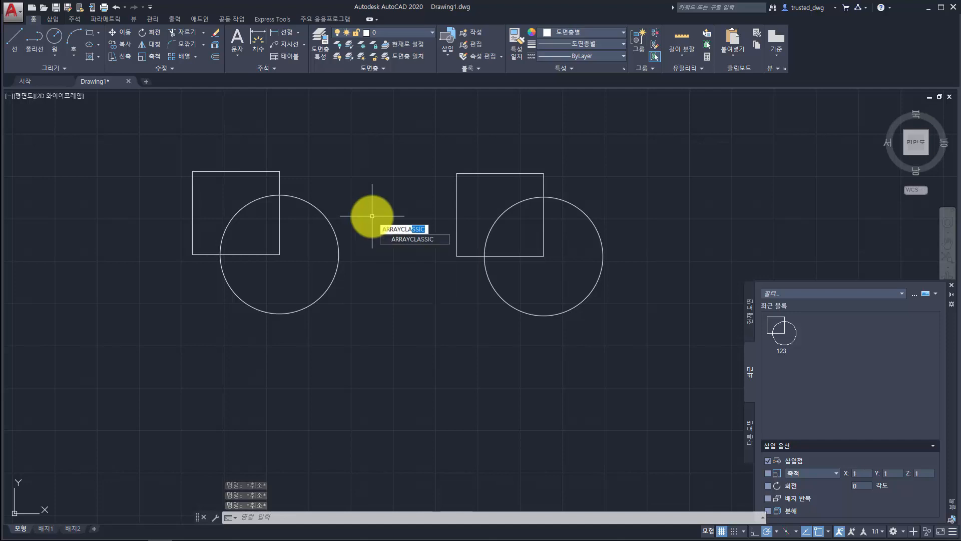
key(Return)
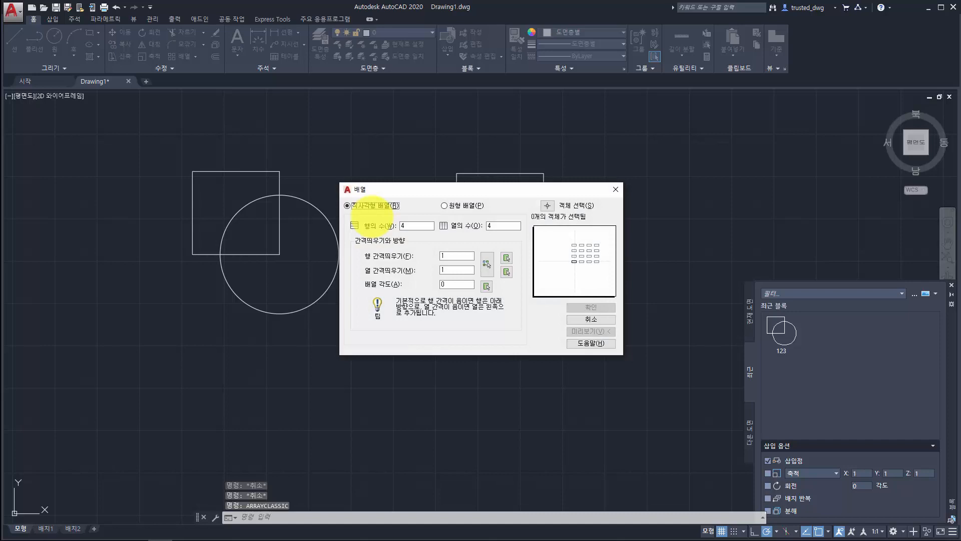
key(Escape)
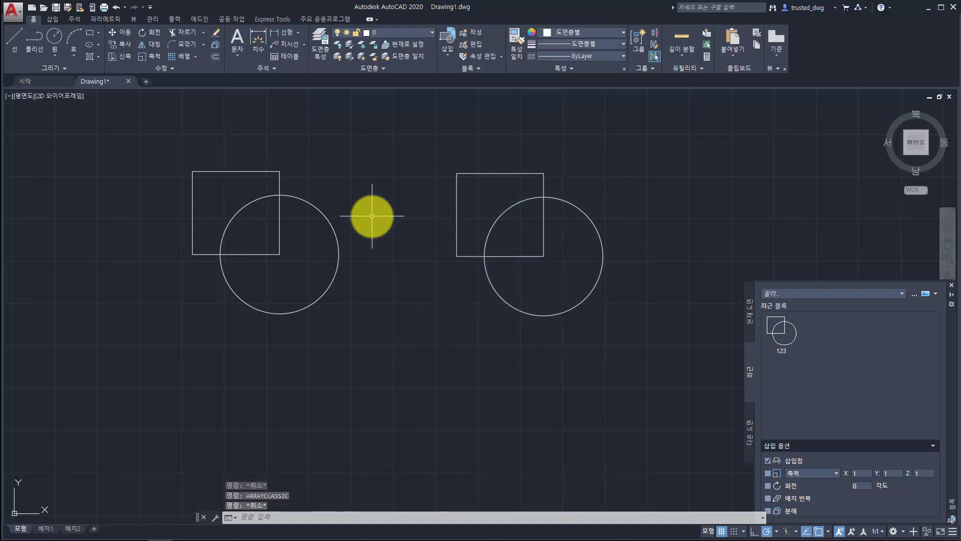
Run CLASSICINSERT to view the classic Insert dialog for block 123, and close it without inserting
text(classicinsert)
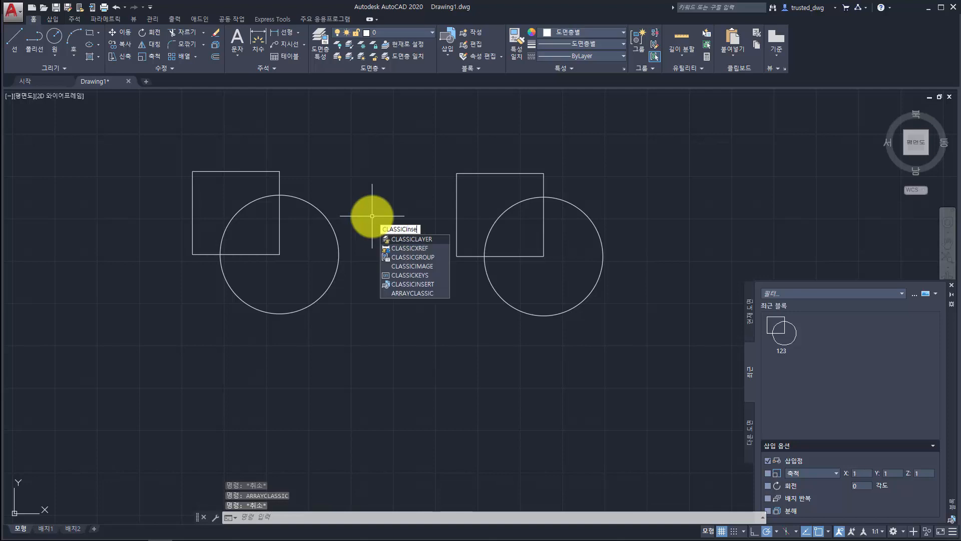
key(Return)
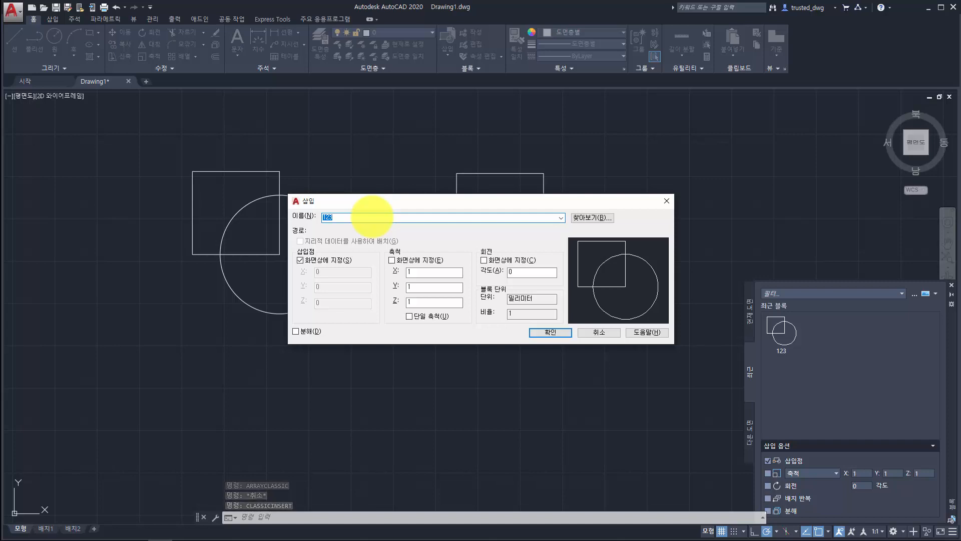
key(Escape)
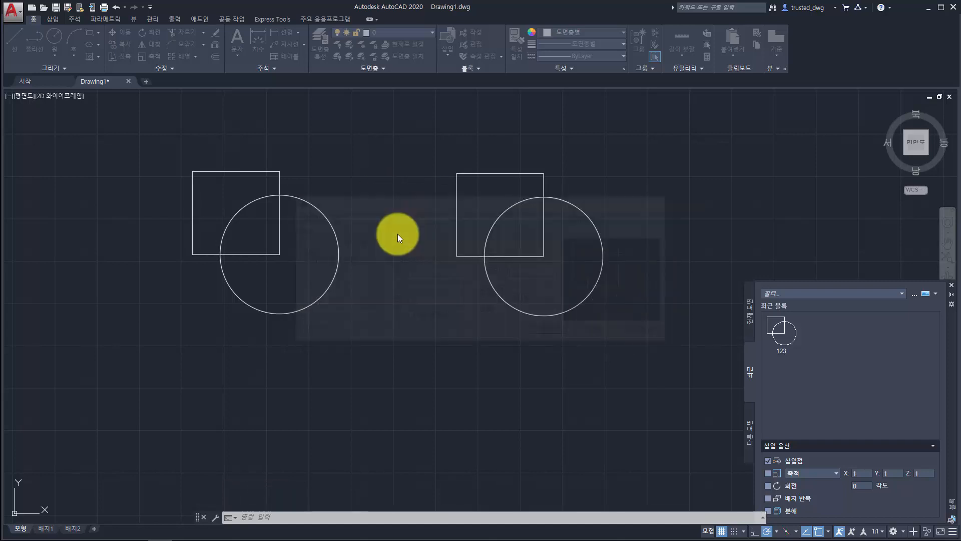
Show the command history, highlight the CLASSICINSERT entry, and close the history
key(F2)
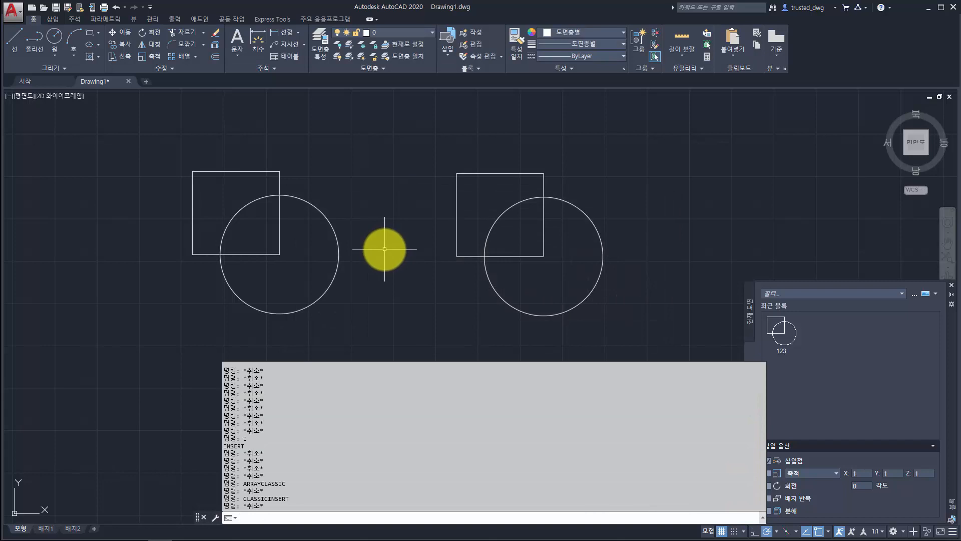
drag(290, 498, 230, 498)
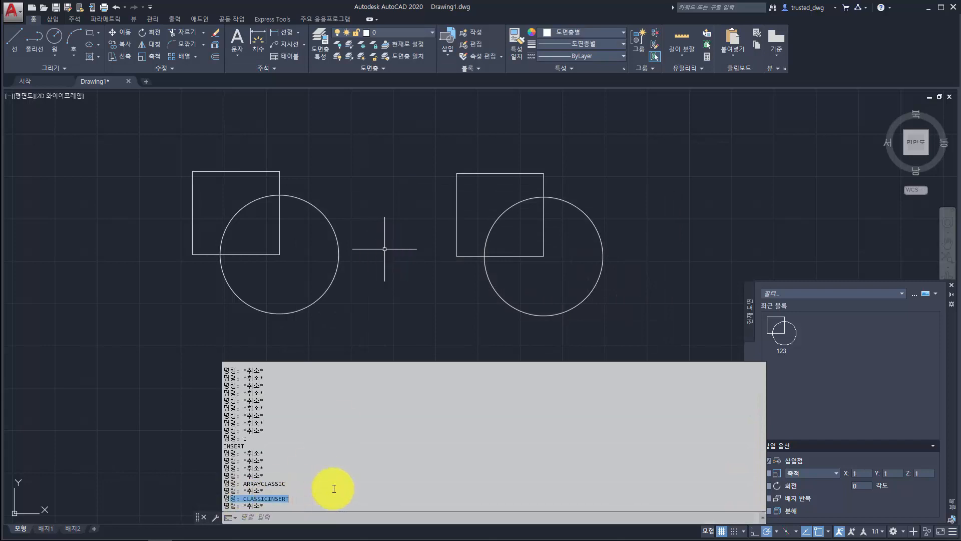
key(F2)
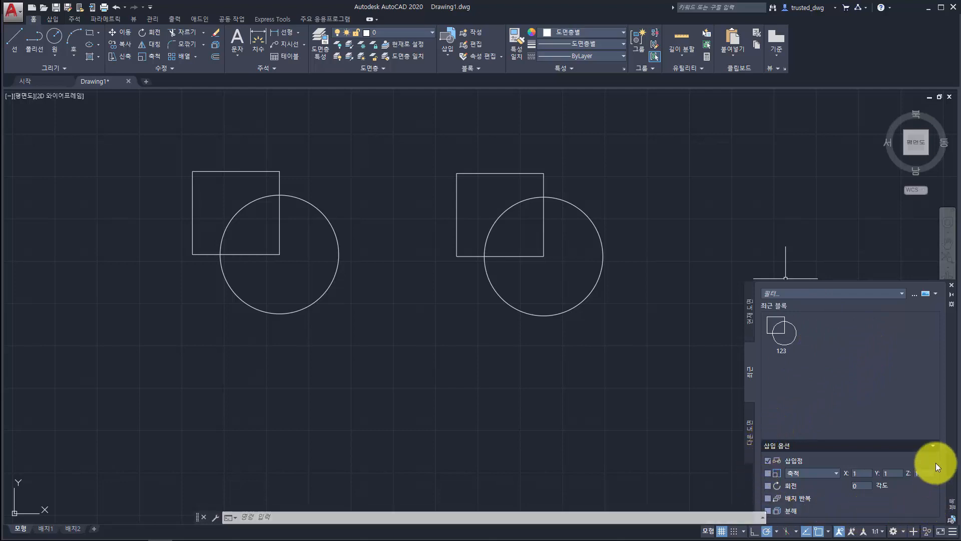
Try the insertion point and rotation prompt options for block insertion, leaving only the insertion point prompt enabled
click(767, 459)
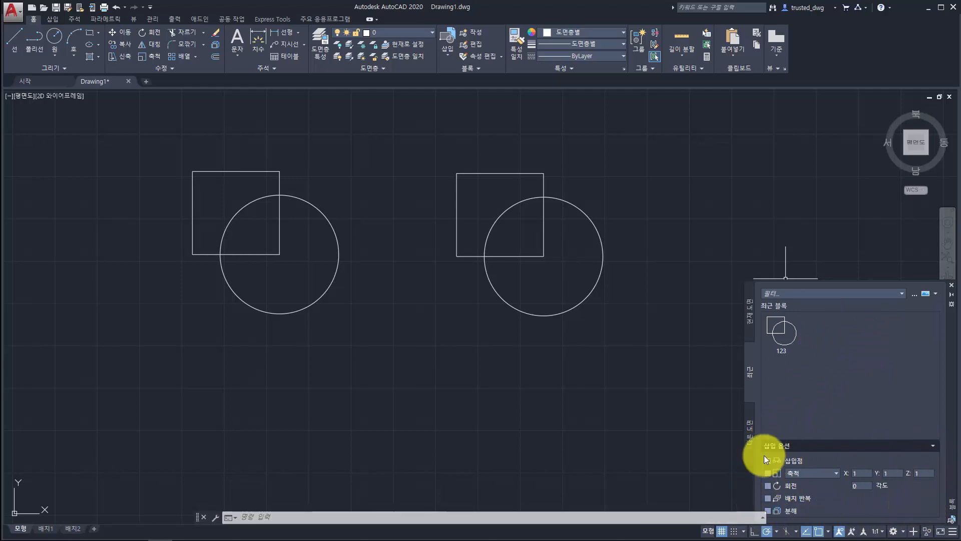
click(783, 485)
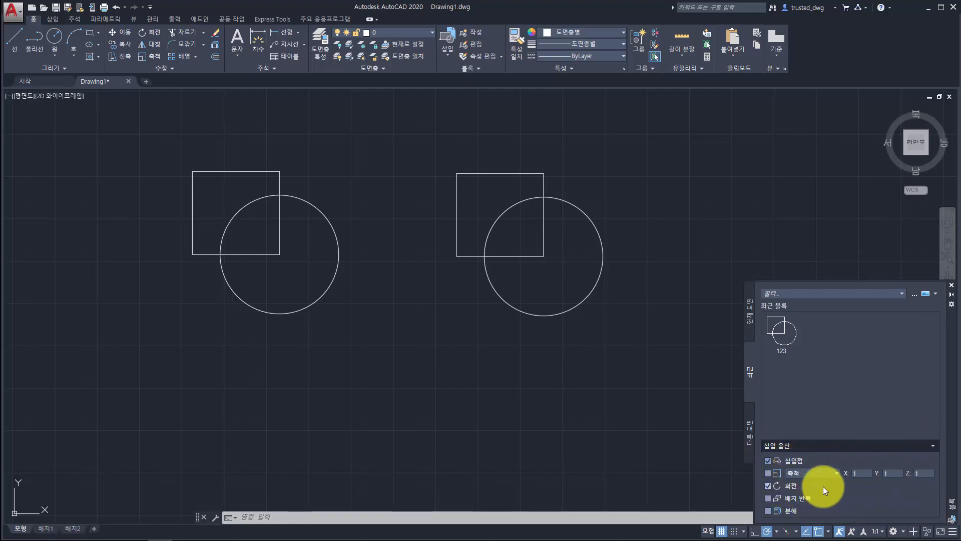
click(787, 485)
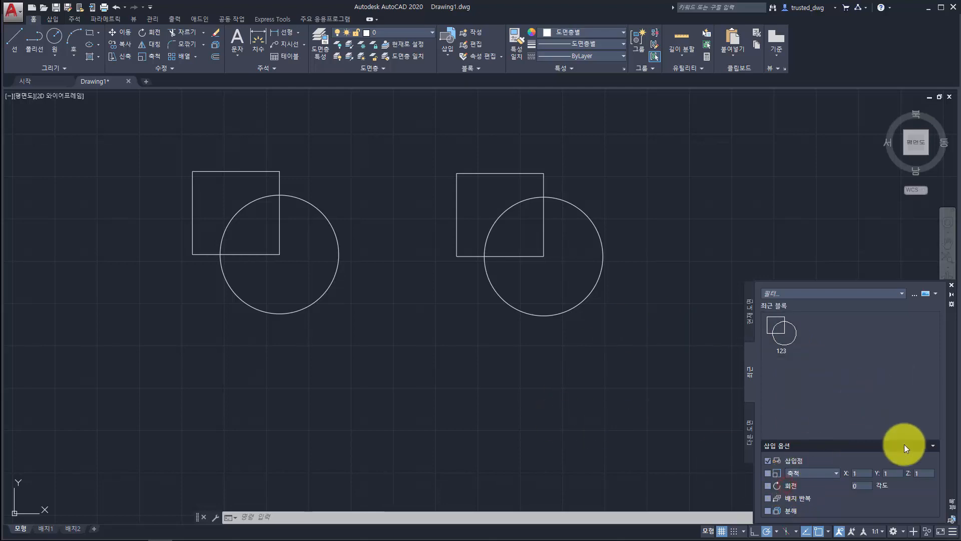
Set the insertion rotation to 90 degrees and insert block 123 below and between the two existing blocks
click(857, 485)
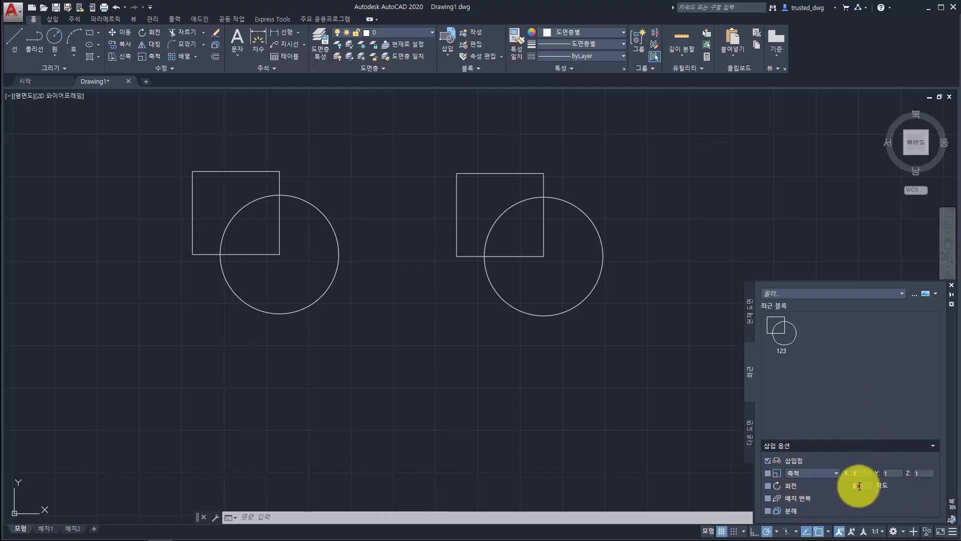
text(90)
click(843, 380)
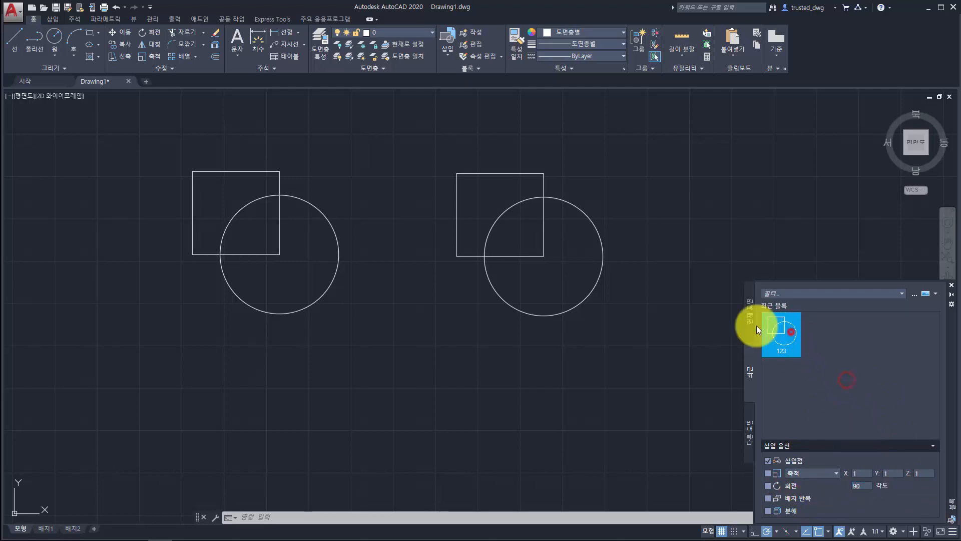
drag(756, 325, 383, 395)
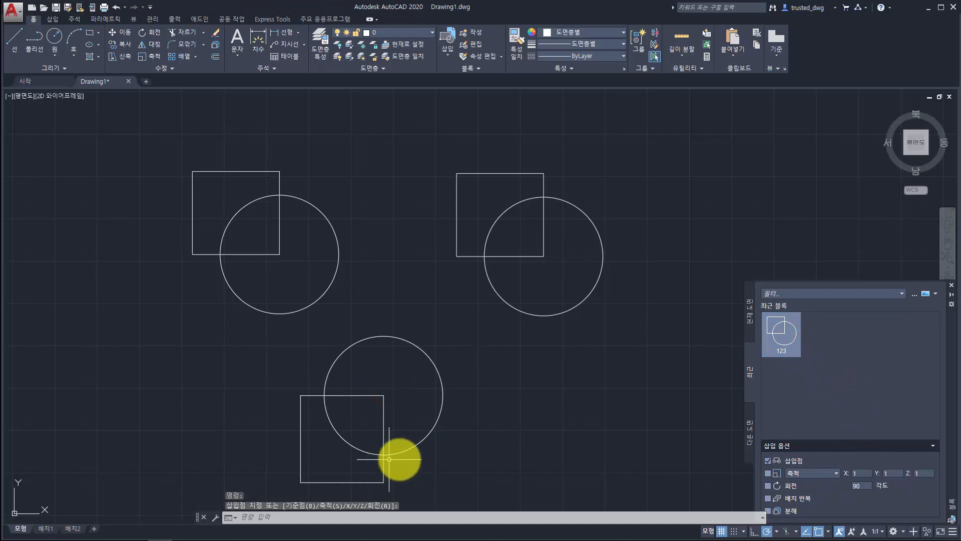
Reset the insertion rotation to 0 and insert block 123 to the right of the rotated copy
drag(866, 484, 795, 484)
text(0)
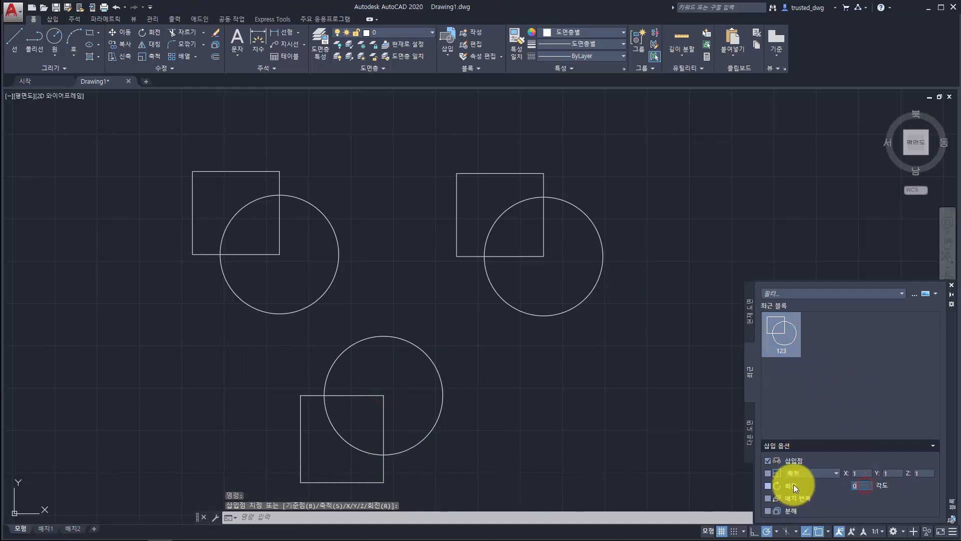
click(865, 367)
click(792, 329)
drag(792, 328, 537, 421)
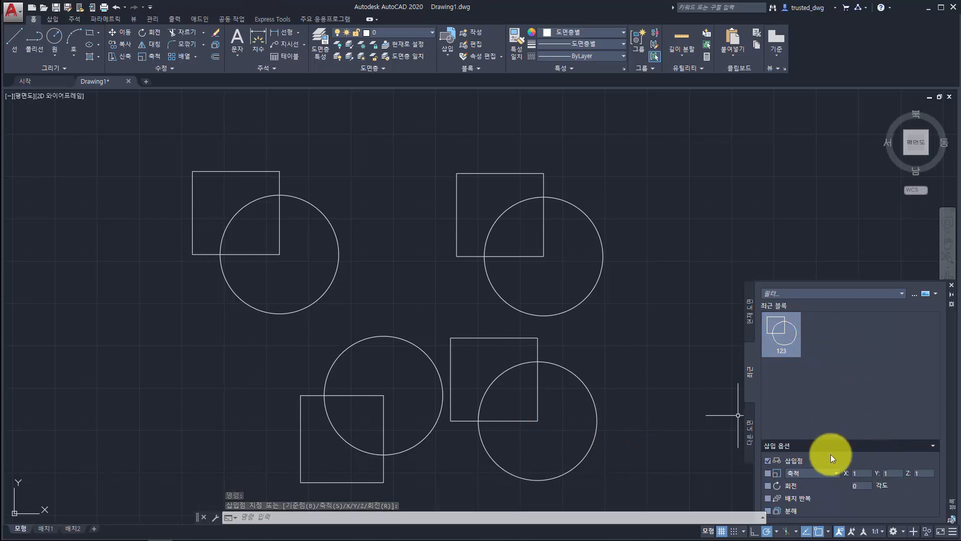
Enable the explode option and insert block 123 in the empty area to the right of the upper blocks
middle_drag(660, 306, 573, 322)
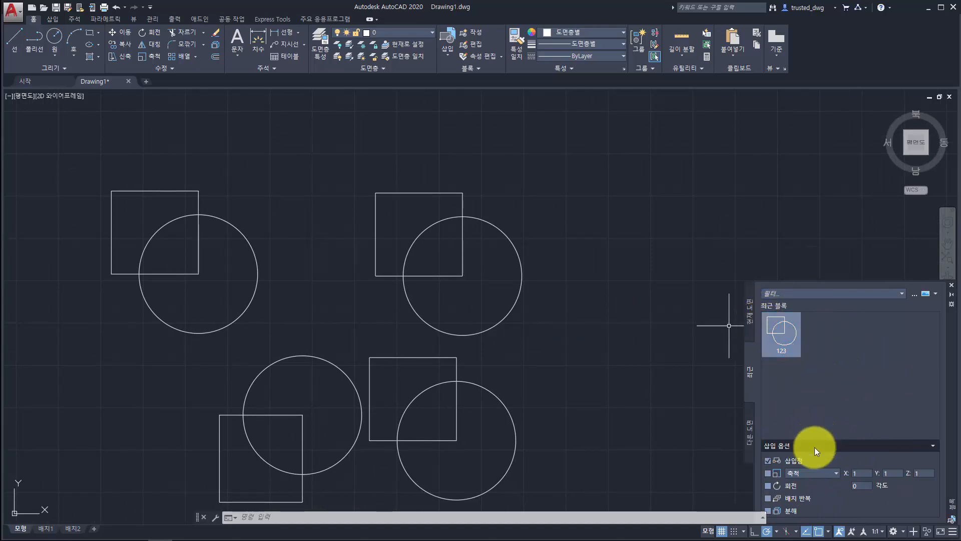
click(786, 510)
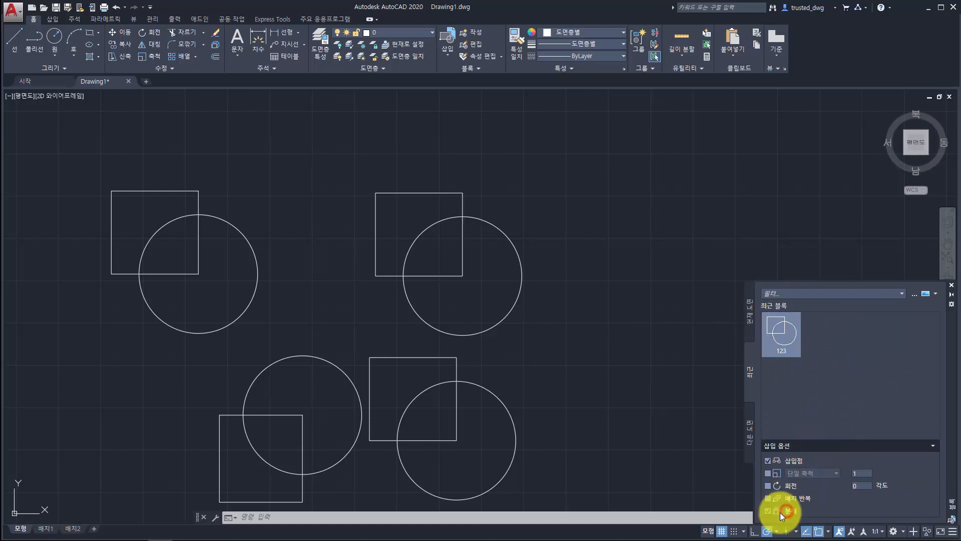
click(784, 341)
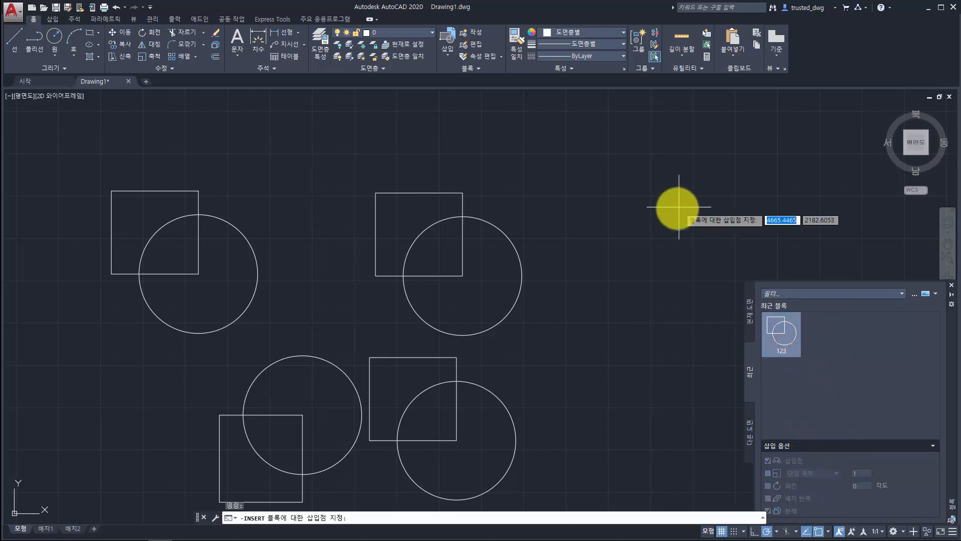
Select the exploded square and circle together with the neighbouring block 123 to compare their grips
click(692, 223)
click(645, 202)
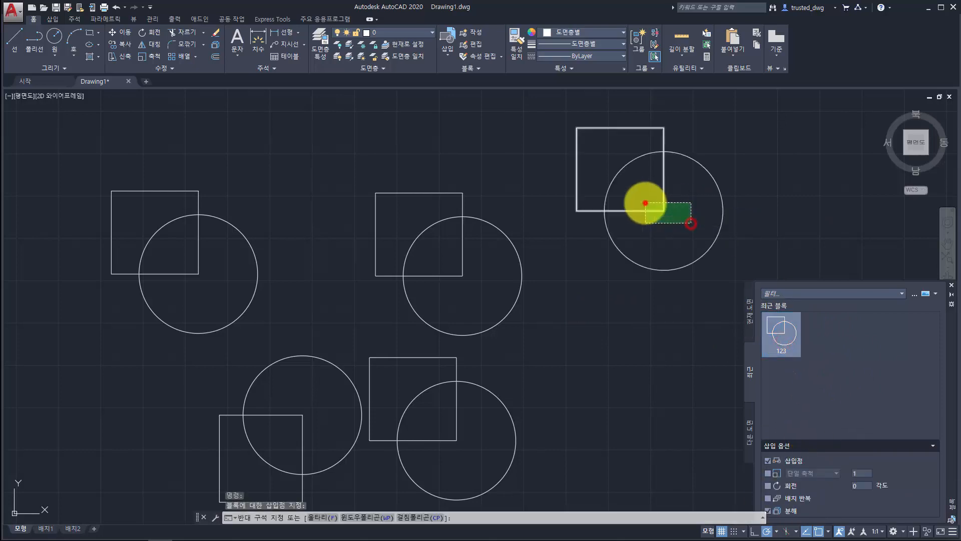
click(739, 181)
click(710, 217)
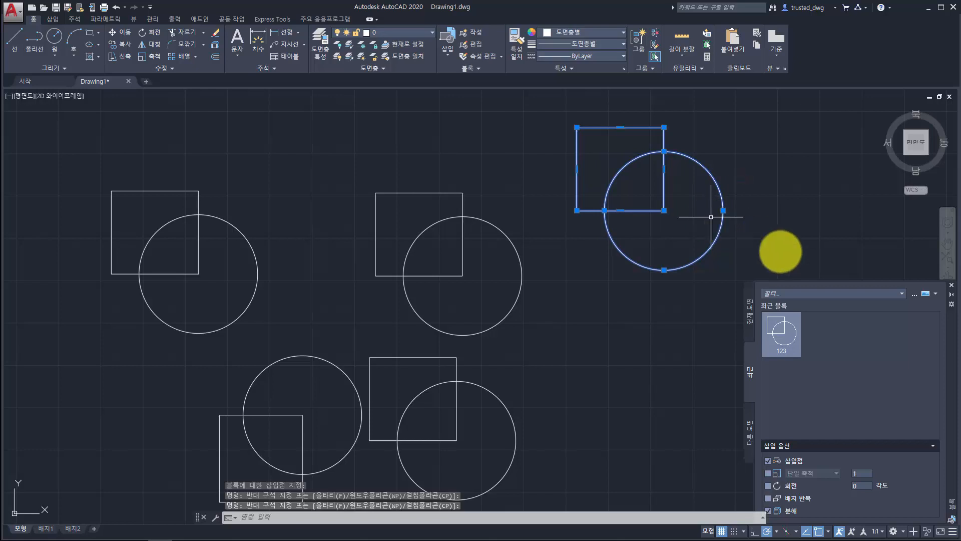
click(536, 304)
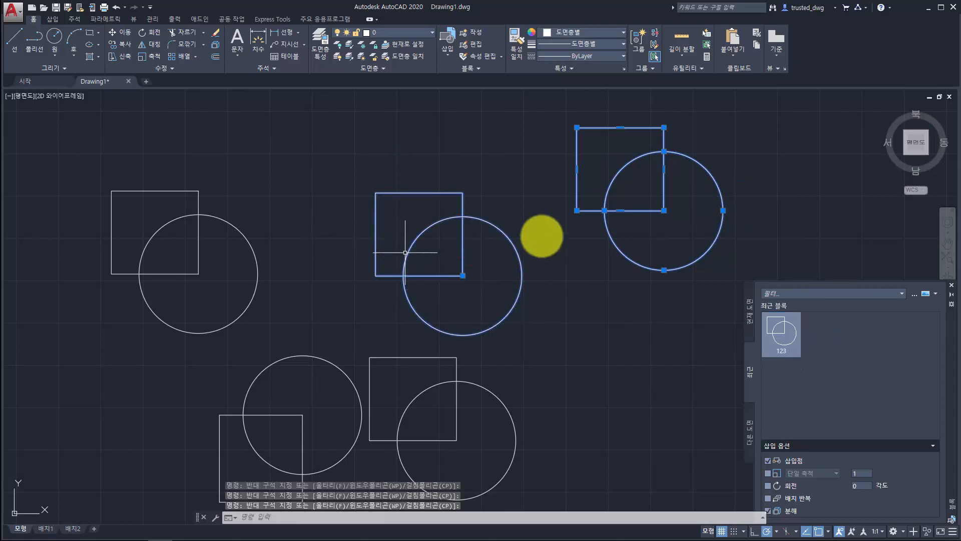
middle_drag(621, 234, 608, 245)
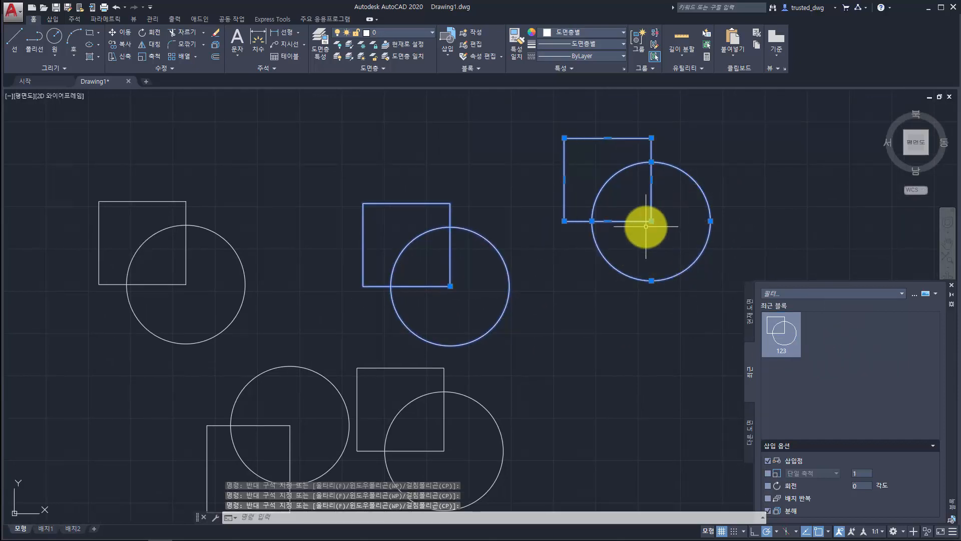
Turn off the explode option and browse the recent and other-drawing block lists, ending on the current drawing's blocks
click(774, 510)
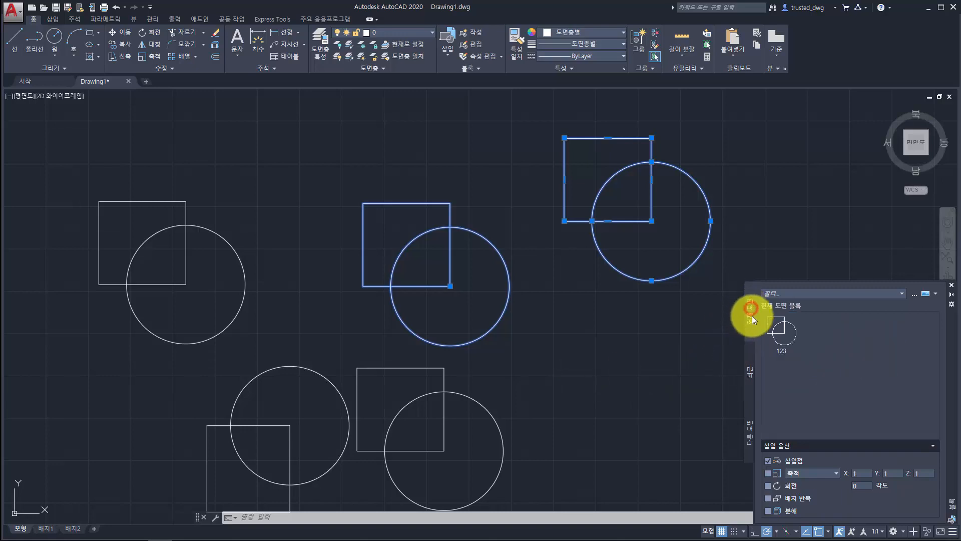
click(754, 430)
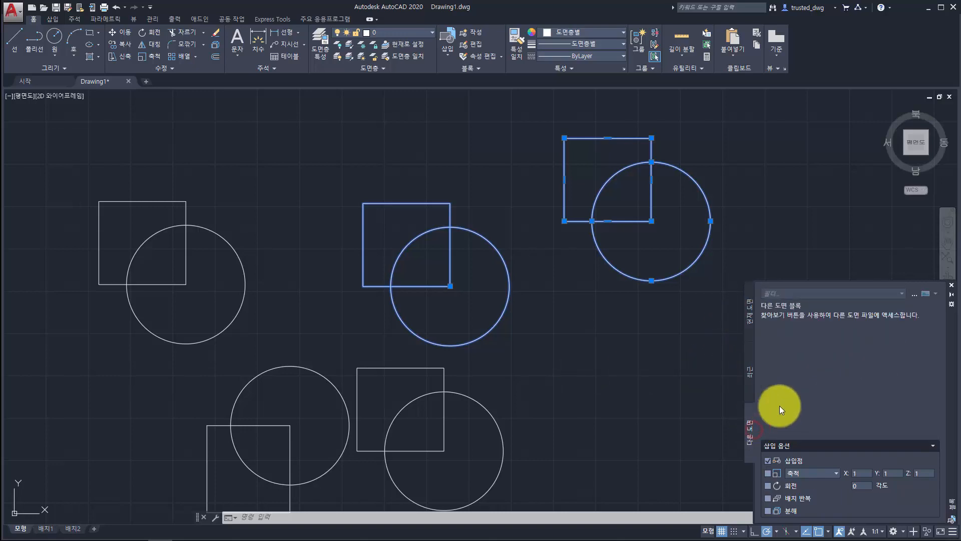
click(748, 364)
click(749, 311)
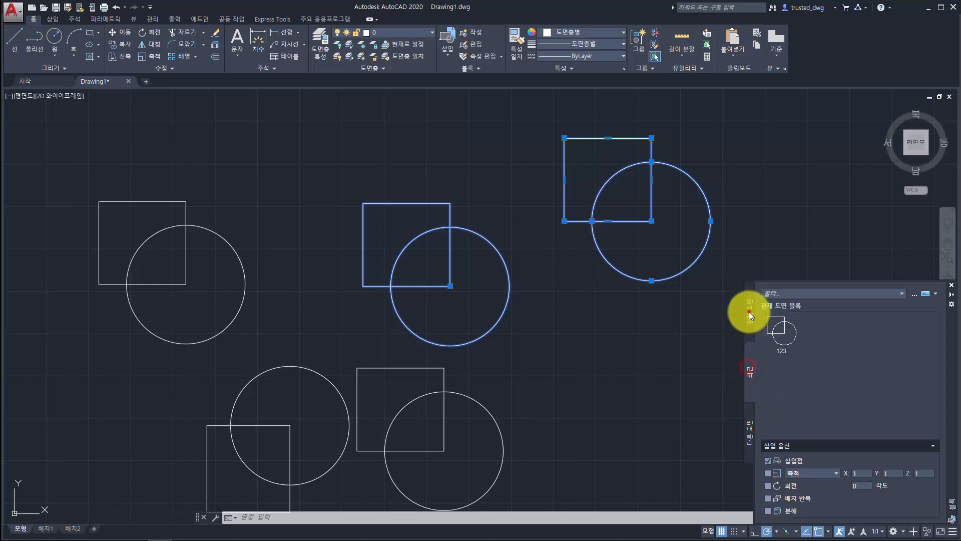
click(748, 360)
click(752, 420)
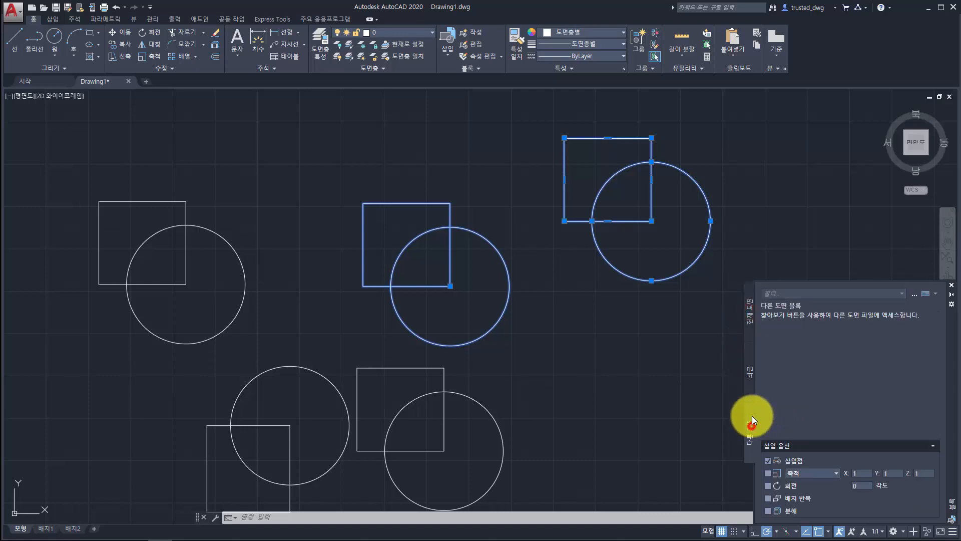
click(751, 328)
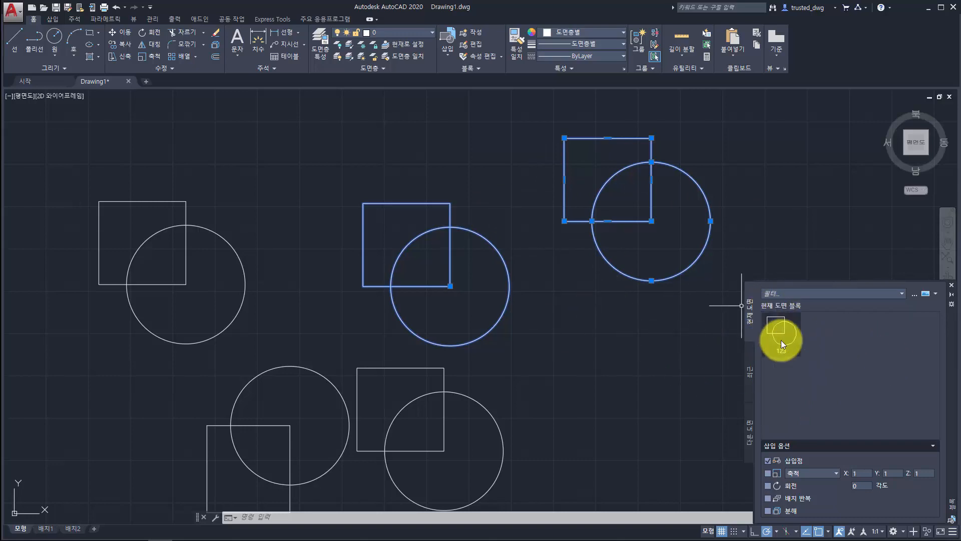
Clear the selection and open 150126_Furniture_wblock.dwg from the SampleDWG folder on the desktop
key(Escape)
key(ctrl+o)
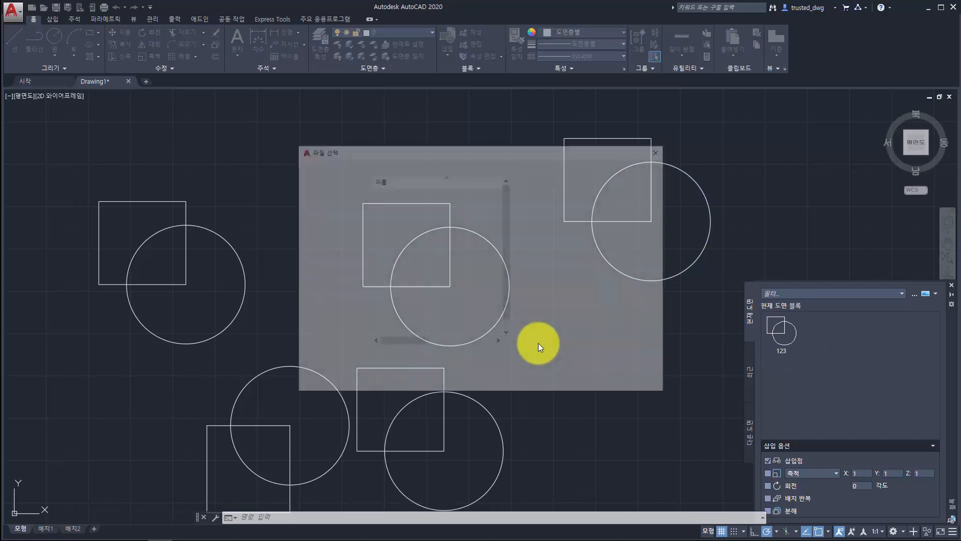
click(330, 246)
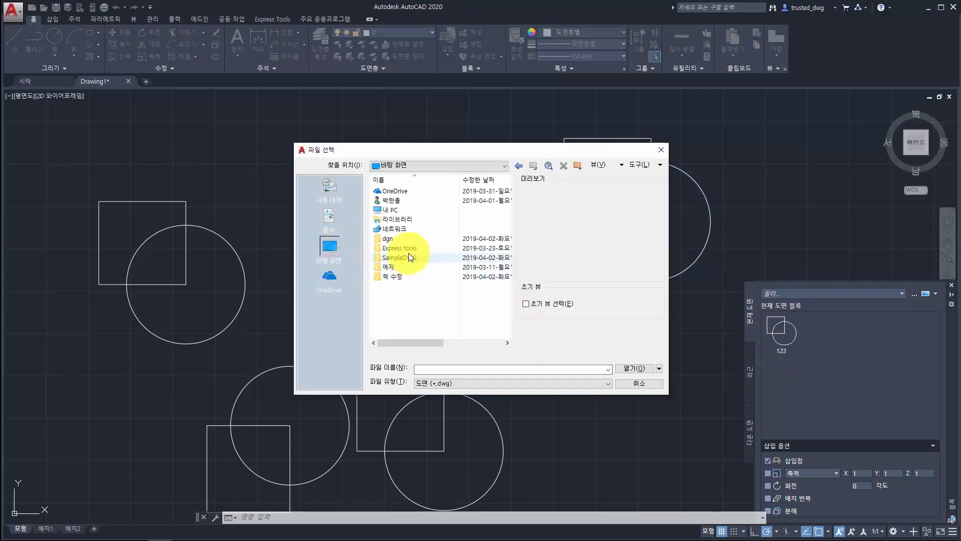
double_click(407, 258)
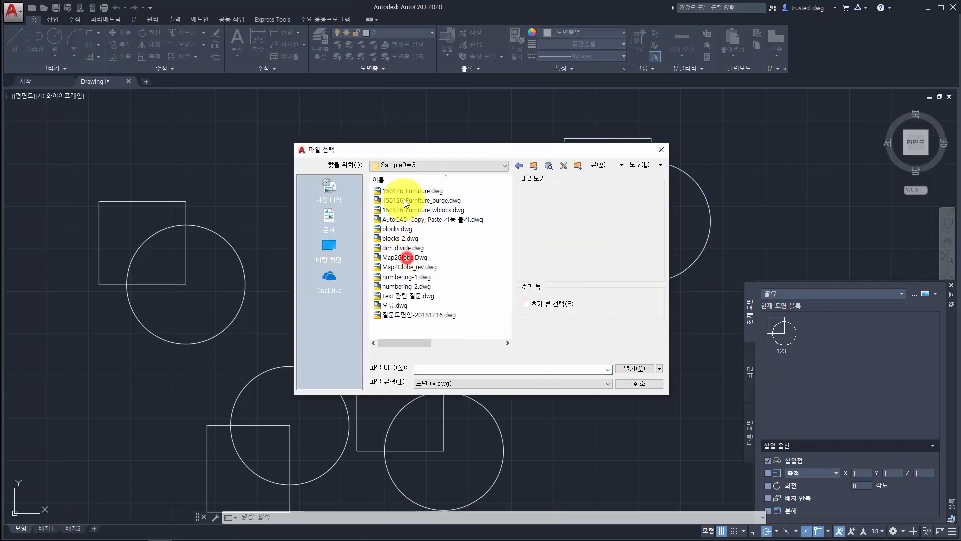
double_click(402, 206)
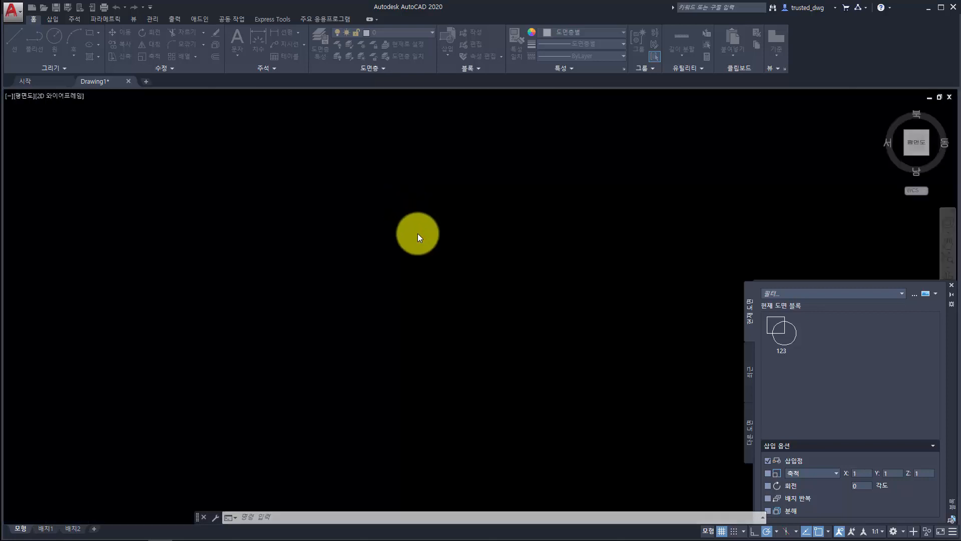
Browse the furniture drawing's block thumbnails in the Blocks palette, including the sheet block
scroll(413, 254, down, 3)
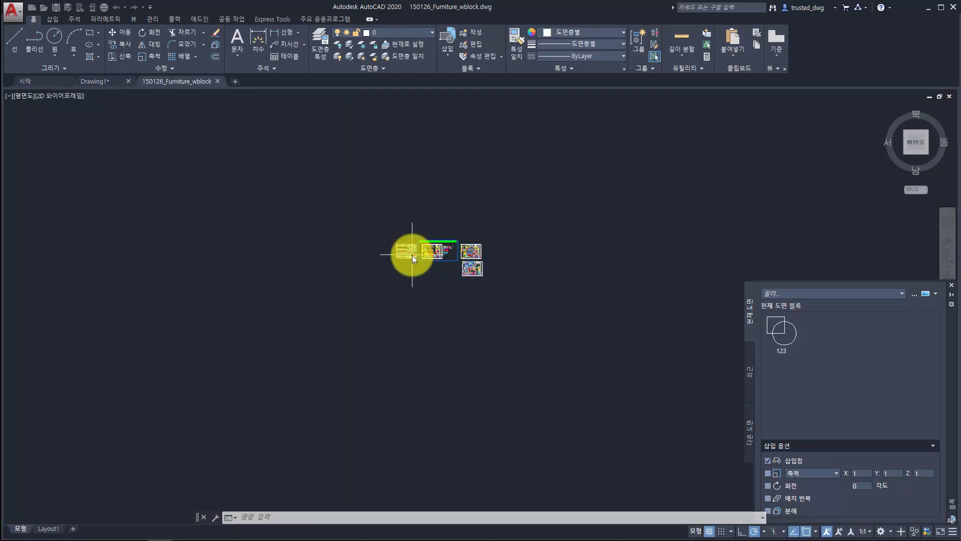
scroll(413, 254, down, 3)
middle_drag(340, 288, 575, 287)
middle_drag(418, 284, 725, 312)
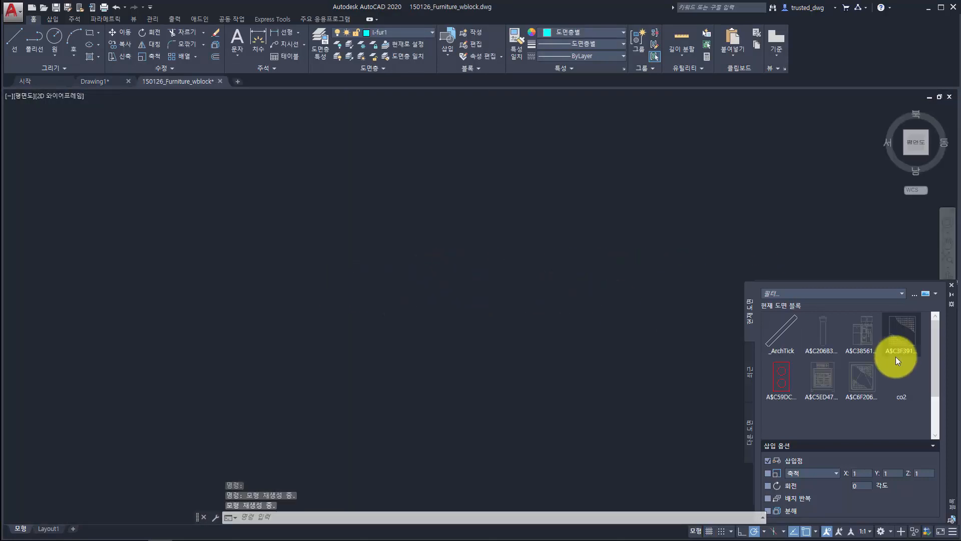
scroll(885, 356, down, 2)
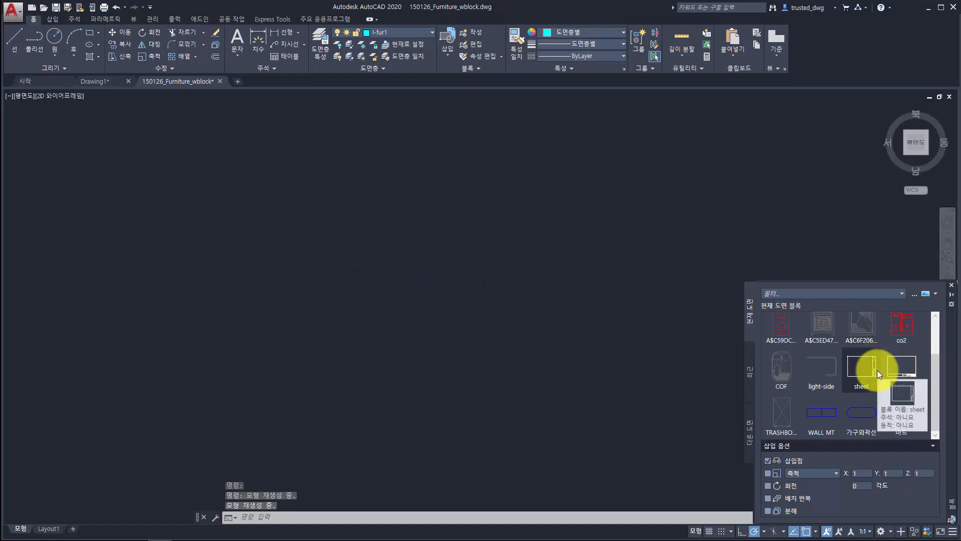
click(877, 370)
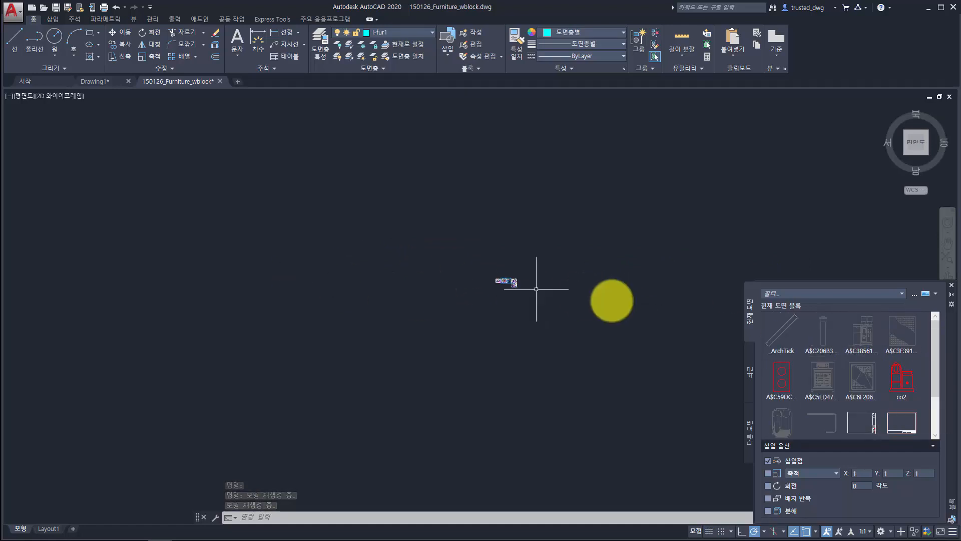
Copy one object from the lower elevation and paste it into the empty area beside the drawing sheet
scroll(467, 290, up, 9)
mouse_move(480, 289)
middle_down()
mouse_move(654, 231)
mouse_move(422, 283)
middle_up()
middle_drag(744, 218, 629, 240)
click(844, 140)
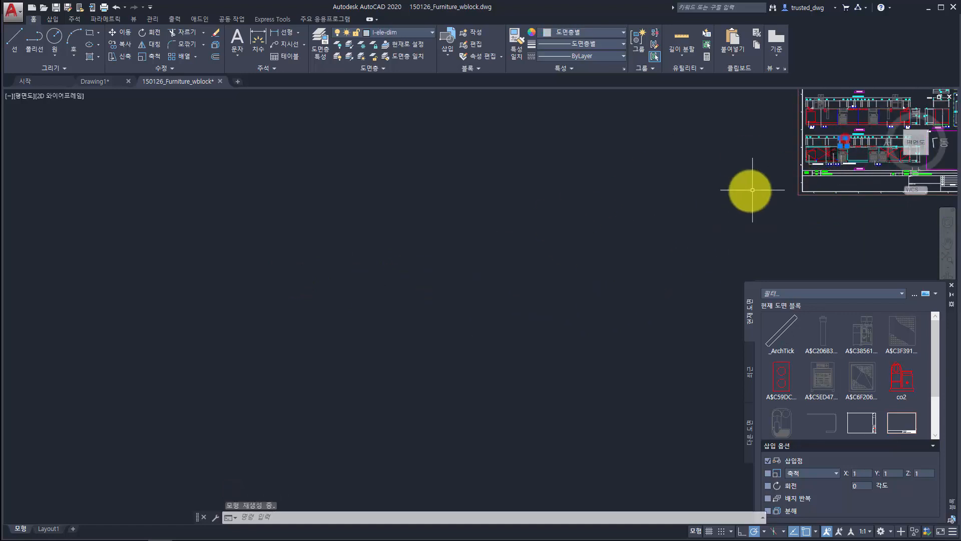
key(ctrl+c)
key(ctrl+v)
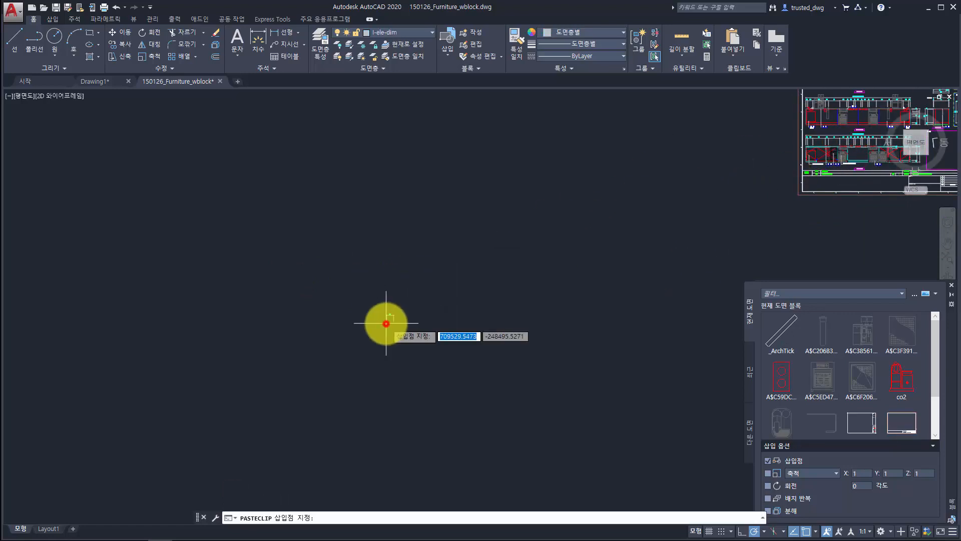
click(386, 324)
Erase the pasted copy from the empty area
click(445, 373)
click(330, 287)
text(e)
key(Return)
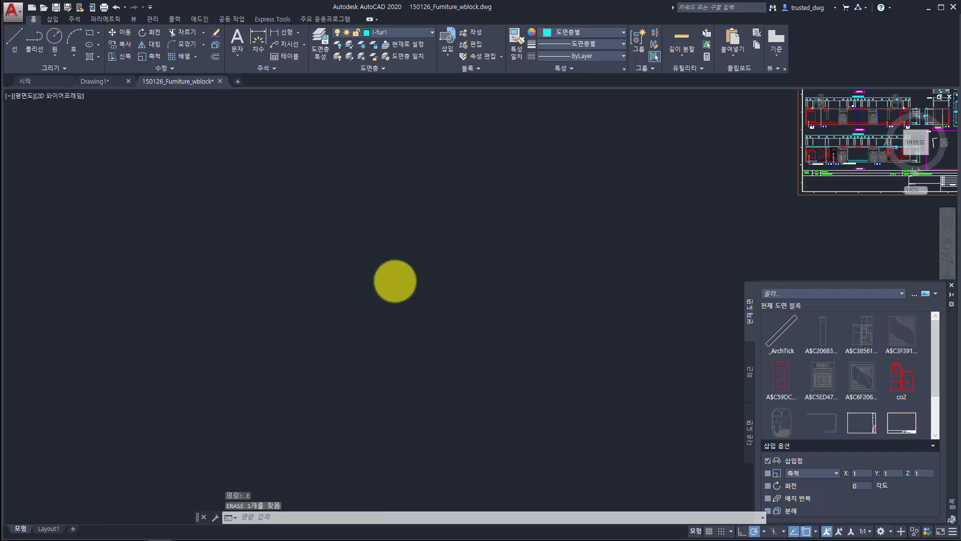
Insert the red two-circle block (A$C59DC...) from the current drawing's blocks into the empty area
click(784, 374)
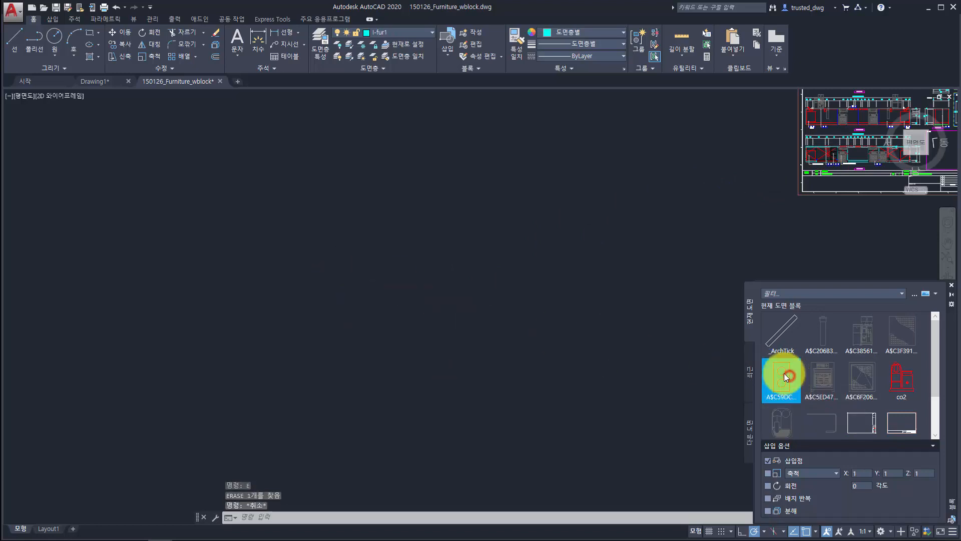
click(509, 310)
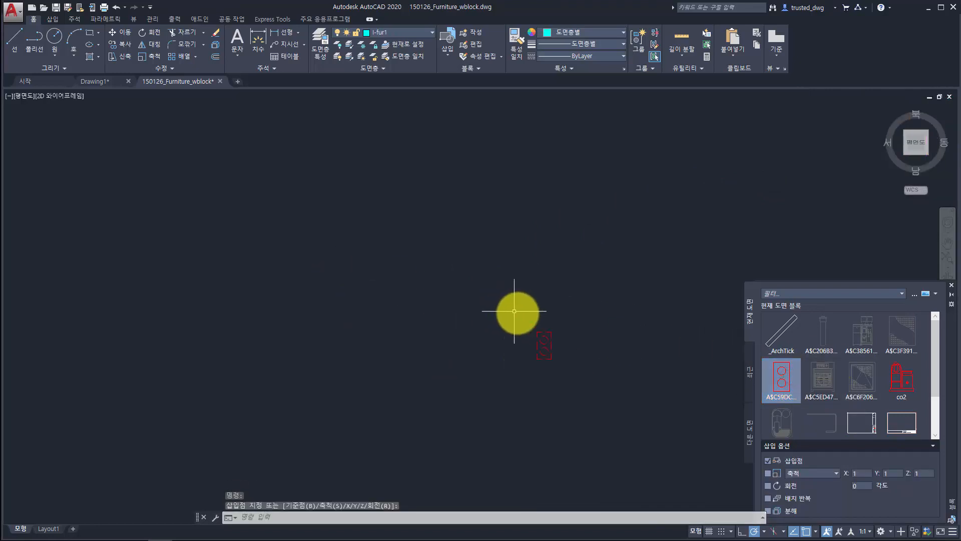
scroll(514, 311, up, 2)
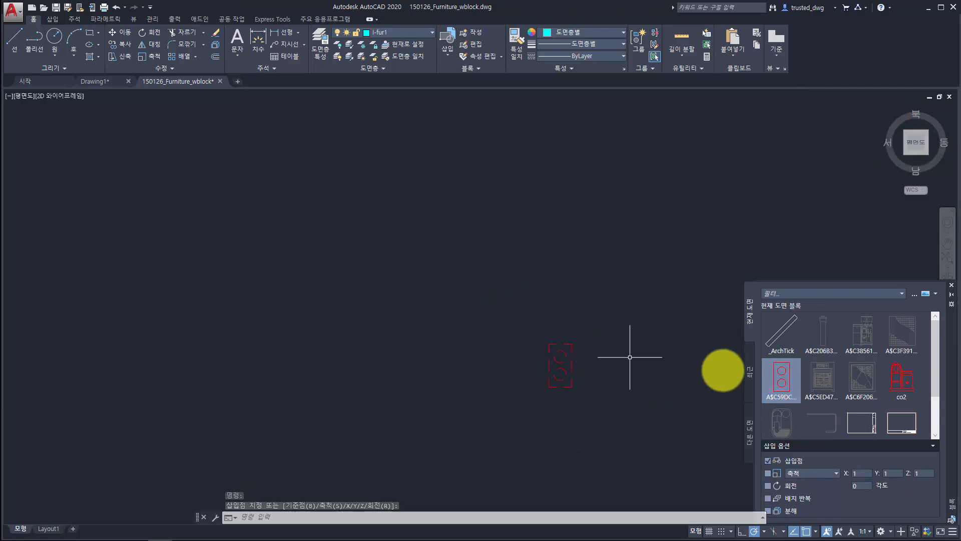
Insert the SHEET1 block beside the red two-circle block, then clear any active command
scroll(845, 385, down, 2)
click(887, 386)
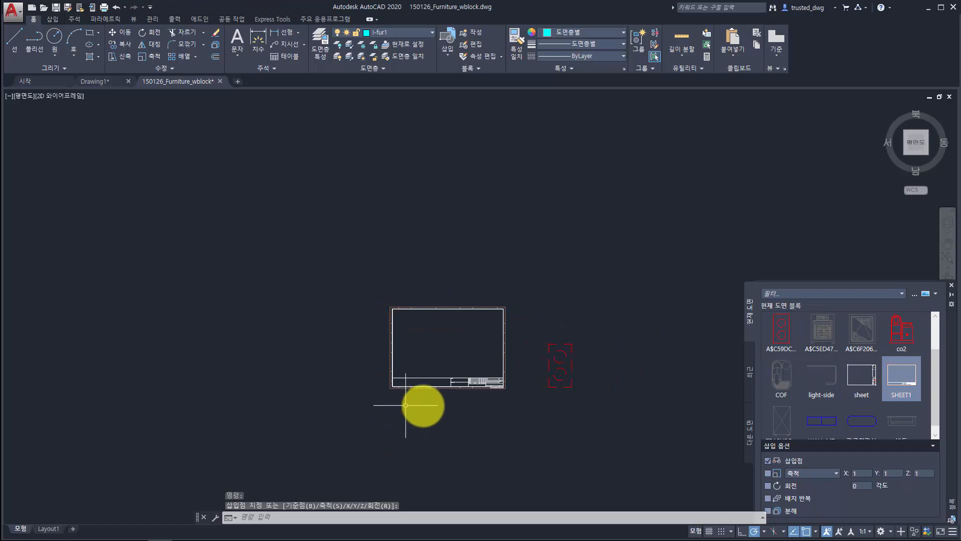
key(Escape)
key(Escape)
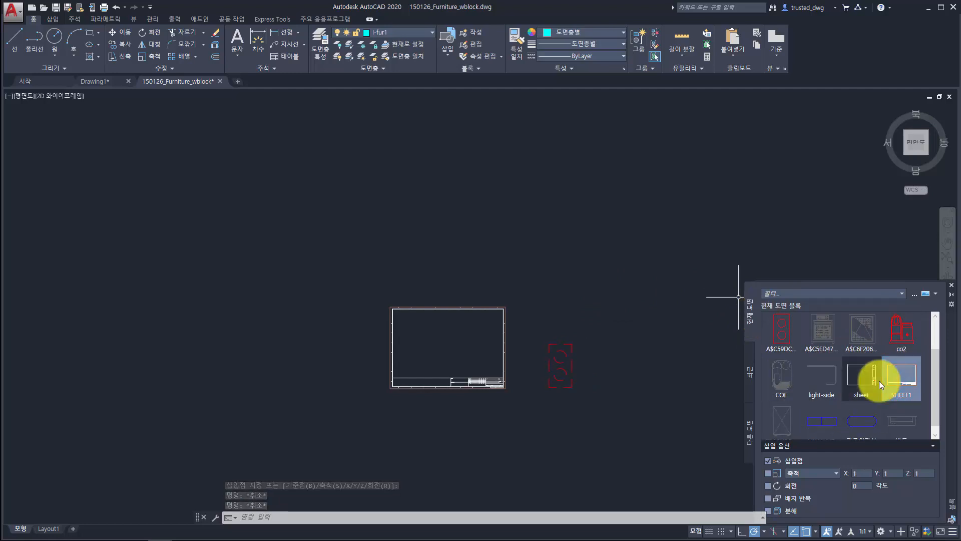
mouse_move(878, 381)
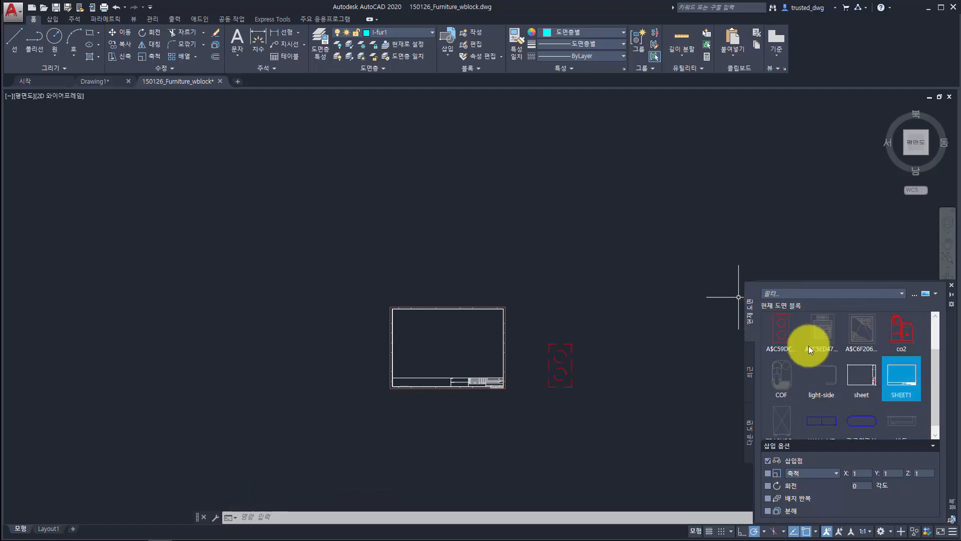
key(Escape)
key(Escape)
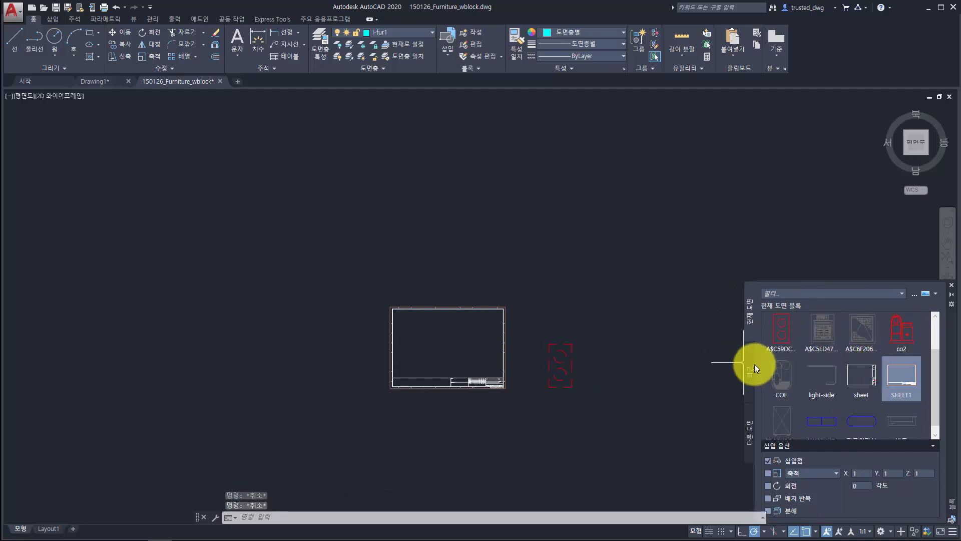
View the recently used blocks, switch to Drawing1, and check the middle square-and-circle block there
click(752, 363)
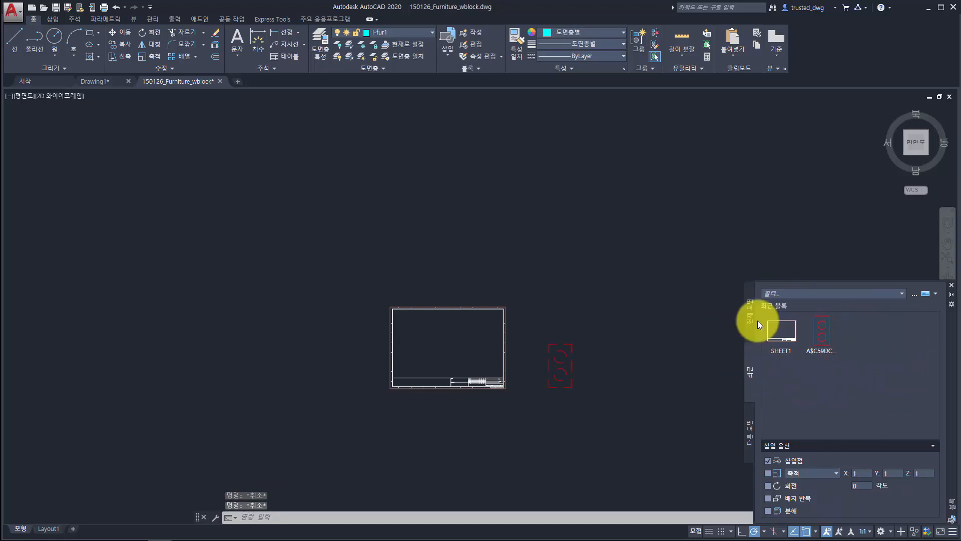
key(Escape)
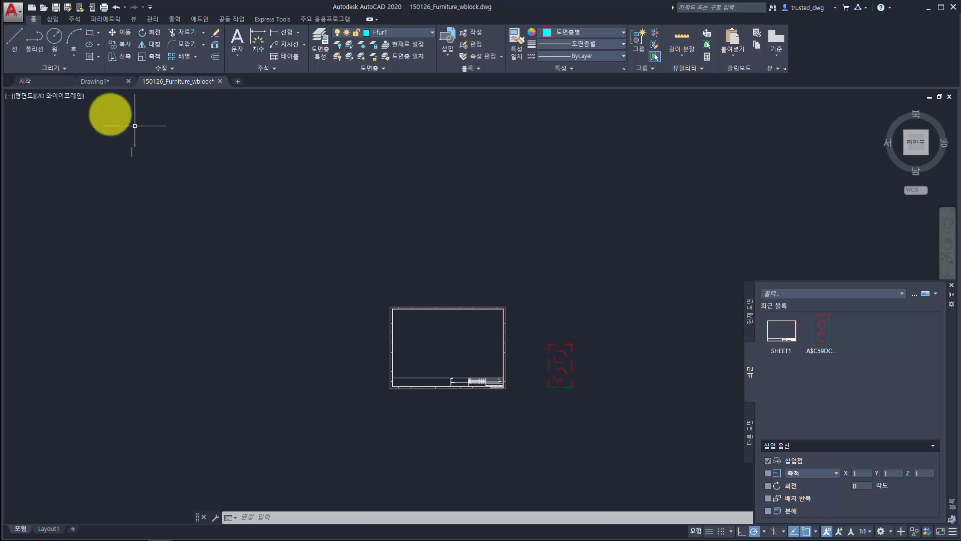
click(93, 81)
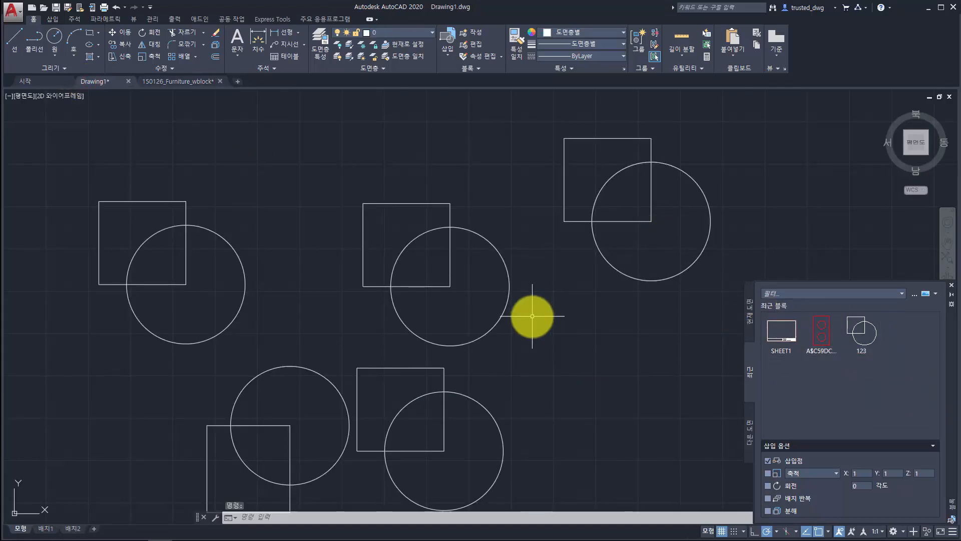
click(557, 347)
click(450, 290)
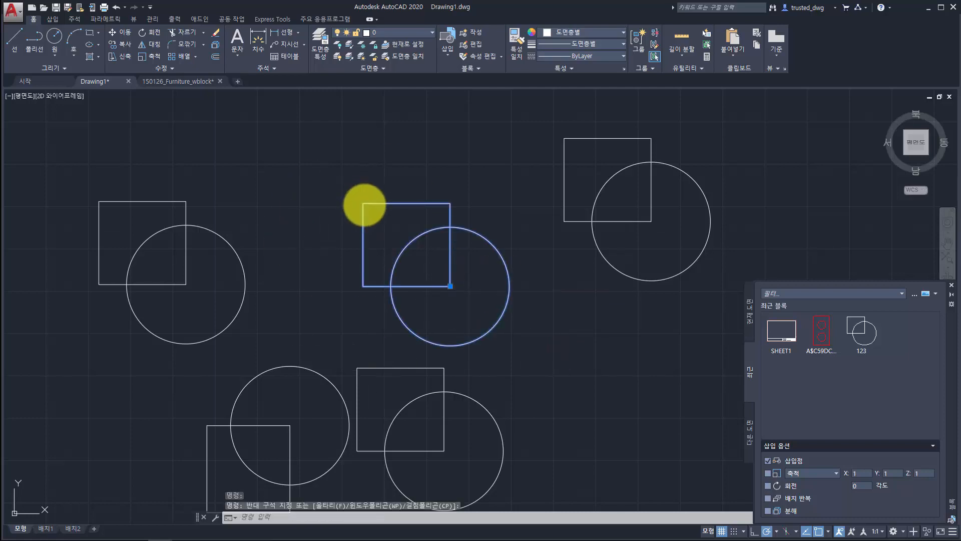
key(Escape)
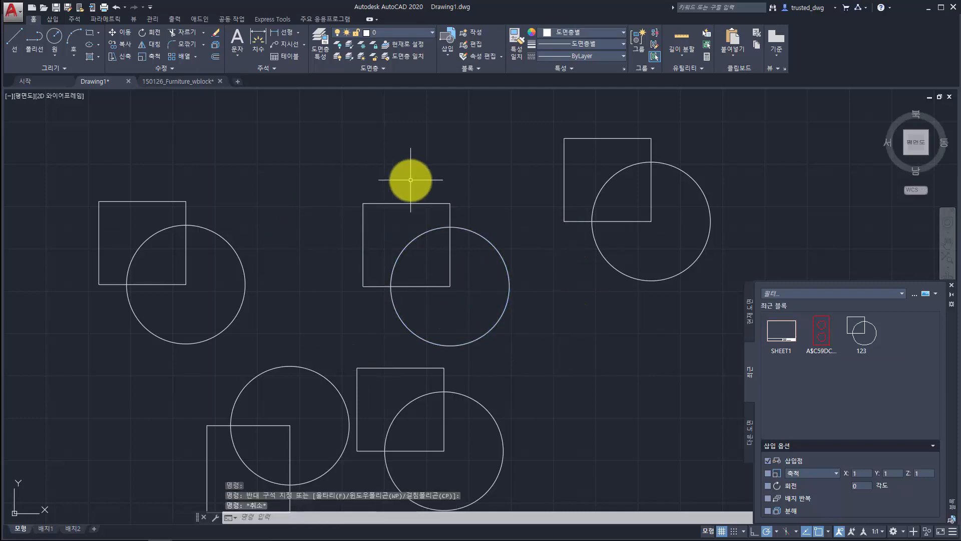
Inspect the SHEET1 entry in the recent blocks list while Drawing1 is active
mouse_move(776, 331)
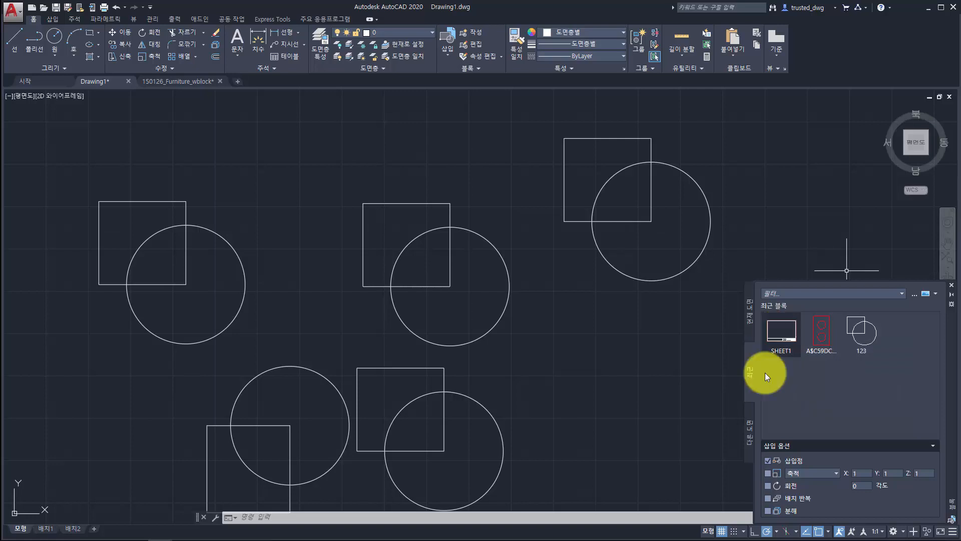
mouse_move(782, 348)
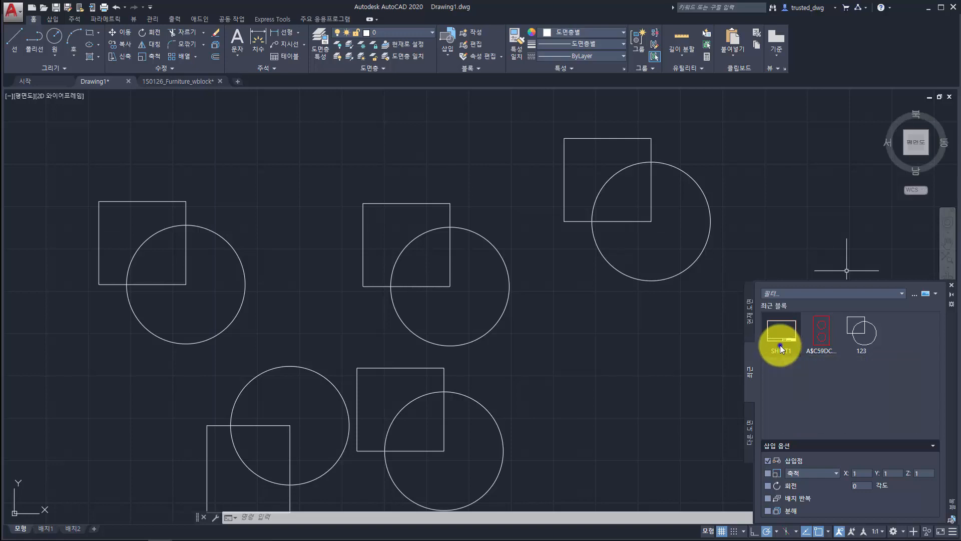
right_click(782, 345)
key(Escape)
key(Escape)
key(Escape)
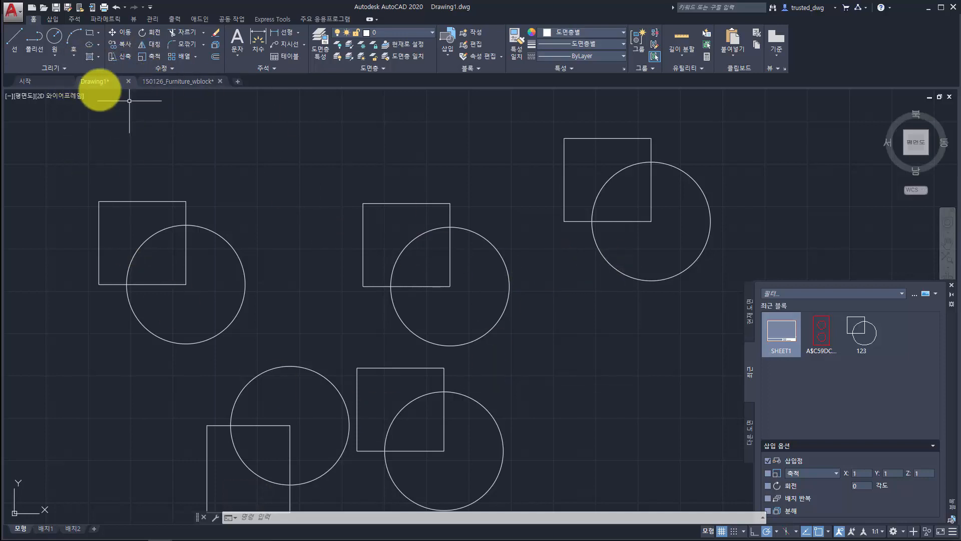
Compare the current-drawing and recent block lists between Drawing1 and 150126_Furniture_wblock.dwg
click(750, 309)
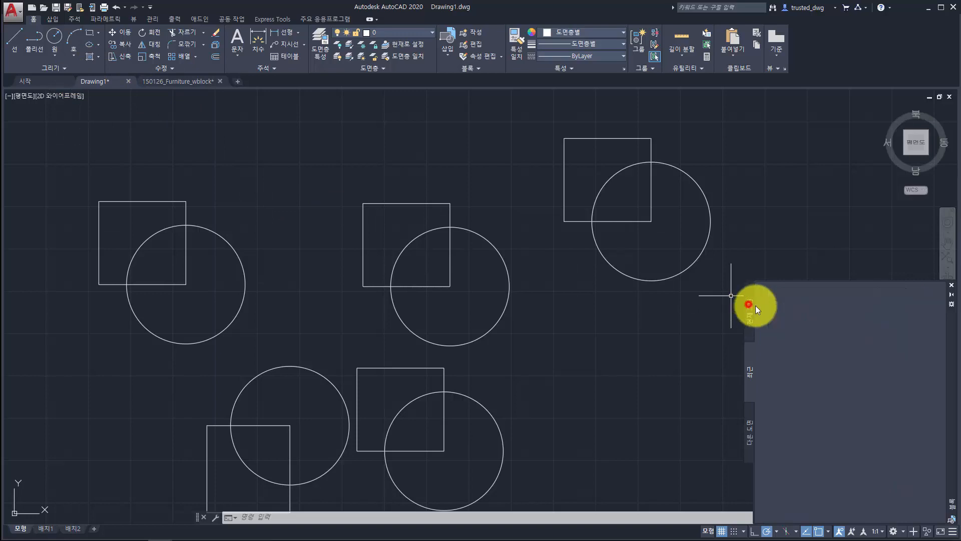
click(191, 81)
click(111, 80)
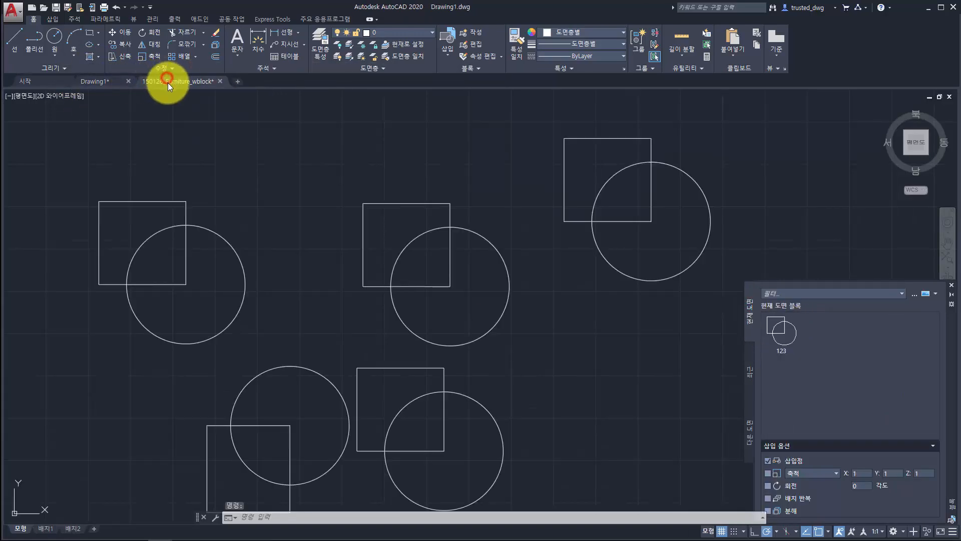
click(167, 82)
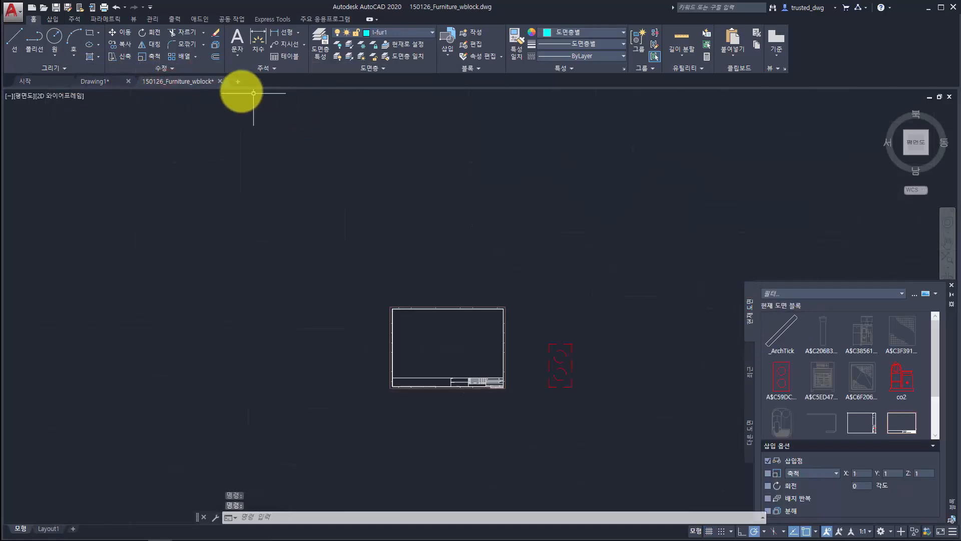
click(752, 355)
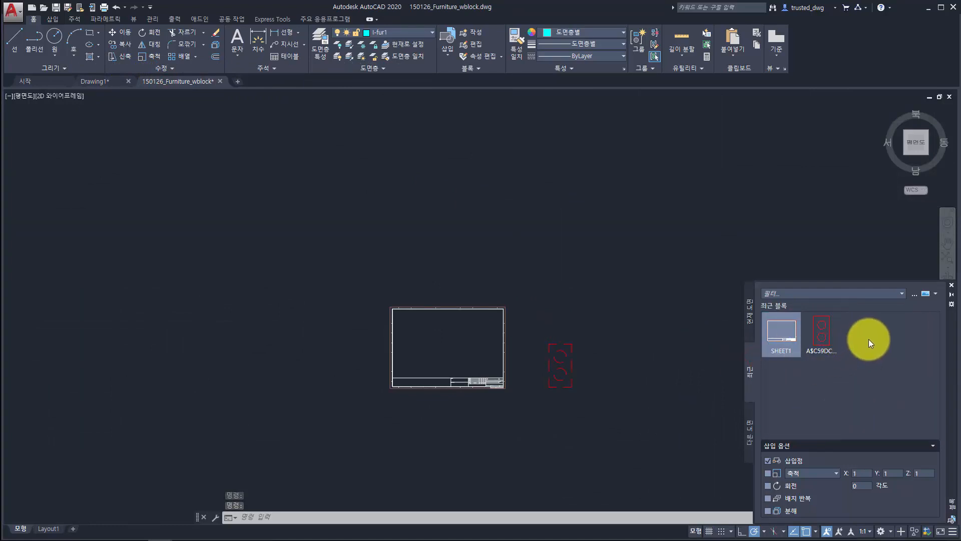
click(76, 80)
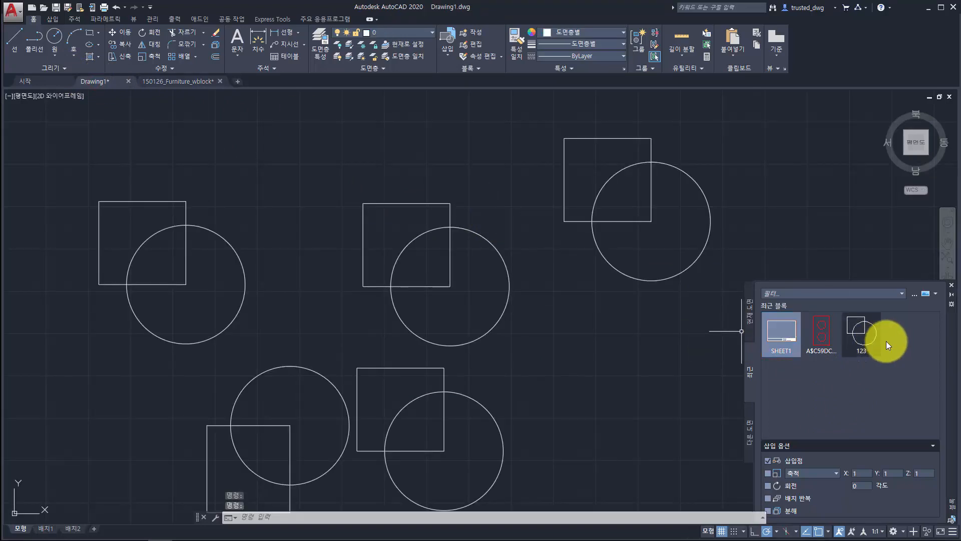
Start saving Drawing1 under another name and delete blocks.dwg and blocks-2.dwg from the SampleDWG folder
key(ctrl+shift+s)
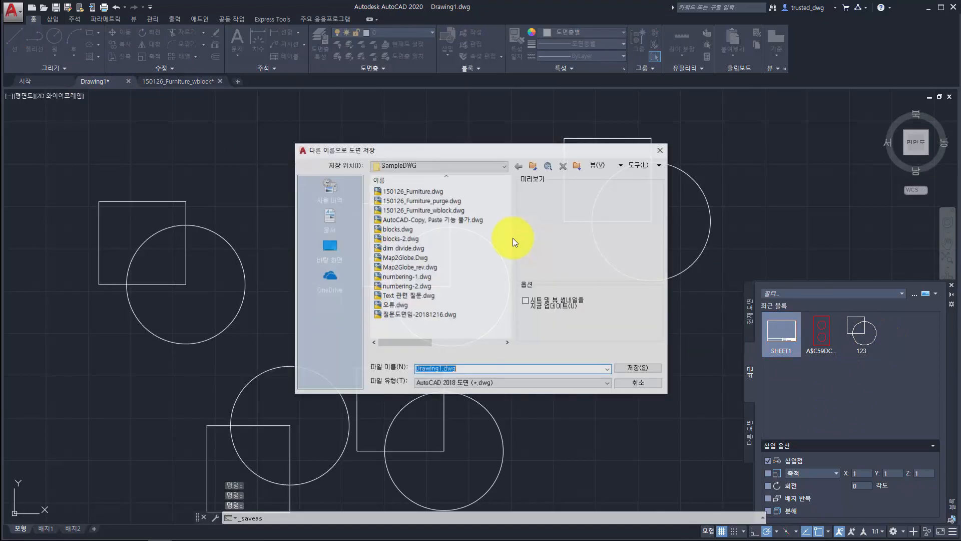
click(397, 230)
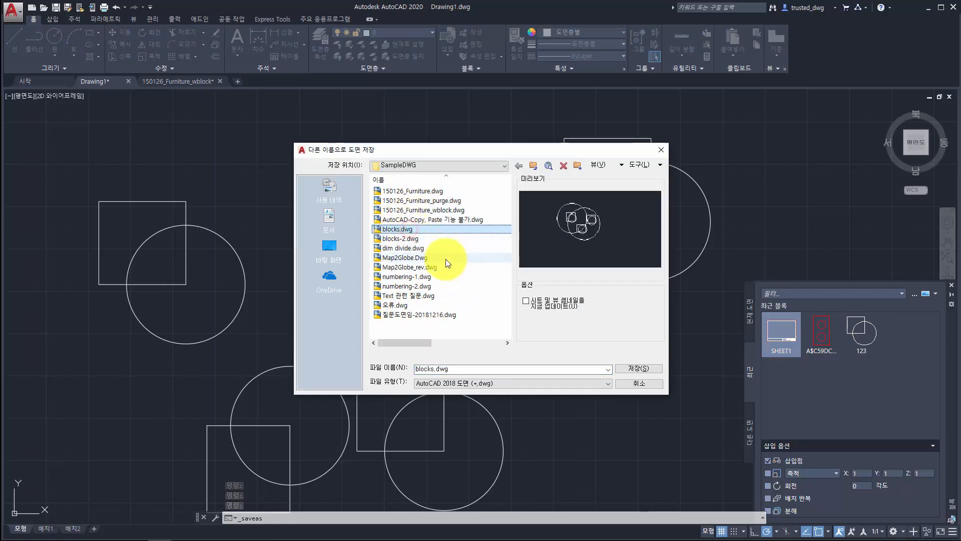
key(Delete)
click(404, 229)
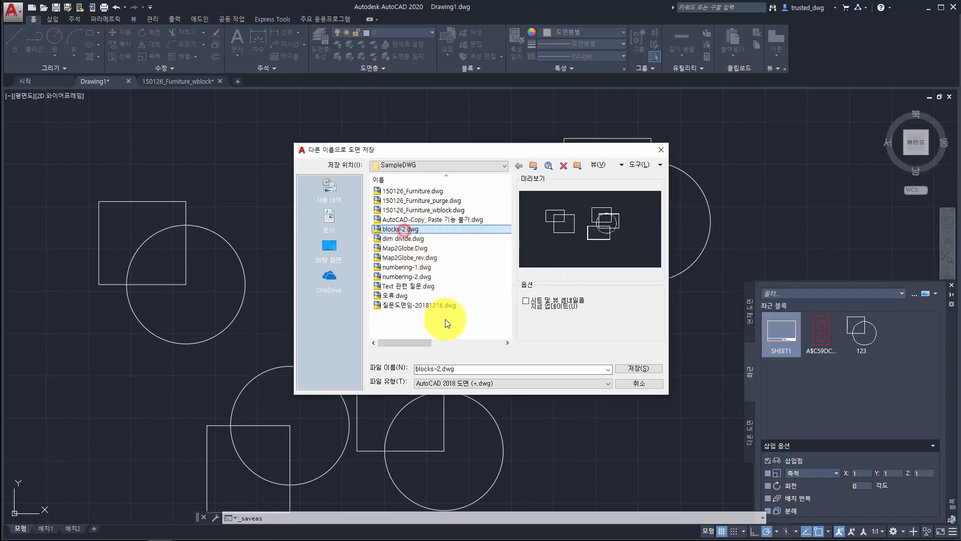
key(Delete)
Save the drawing as sample1.dwg in the SampleDWG folder
drag(474, 367, 344, 359)
text(12)
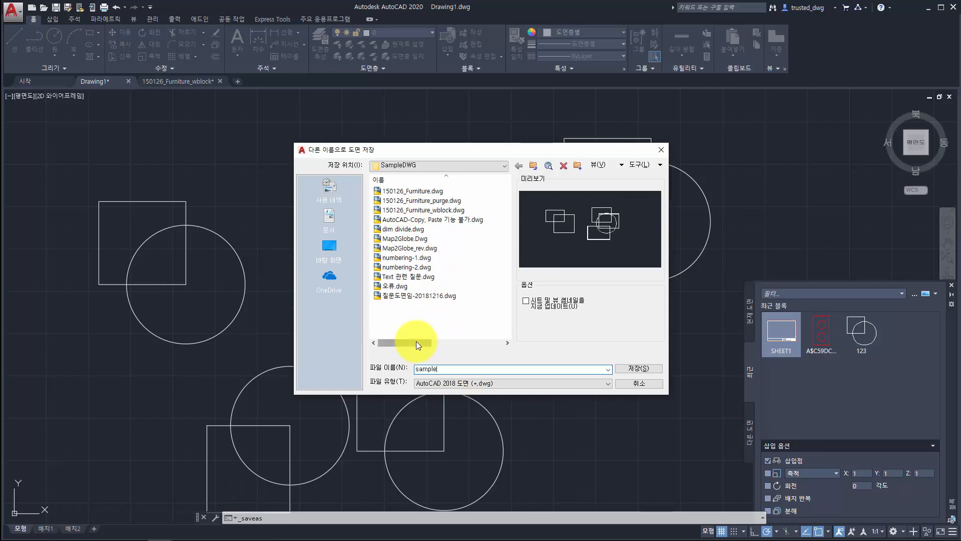
key(Return)
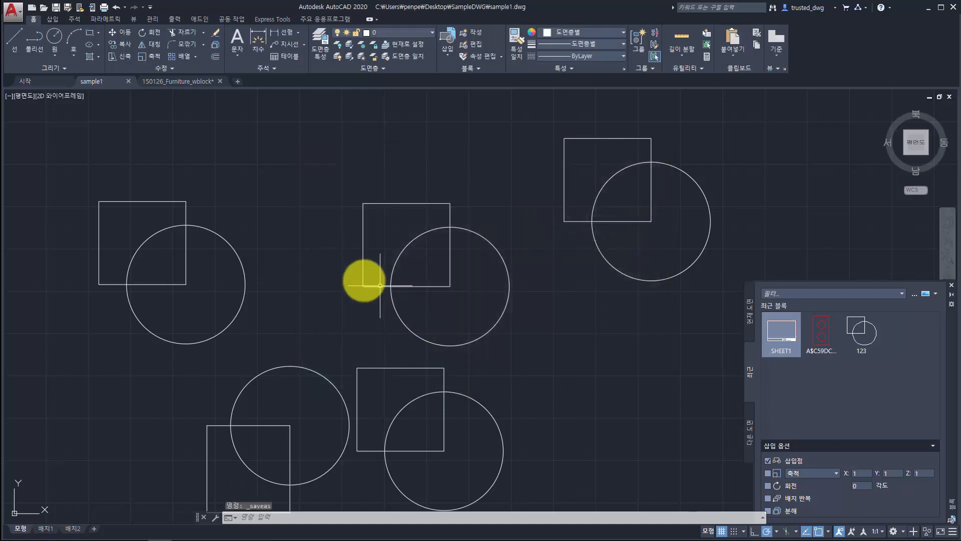
Insert block 123 from the recent blocks into the furniture drawing above the SHEET1 frame, leaving nothing selected
mouse_move(869, 338)
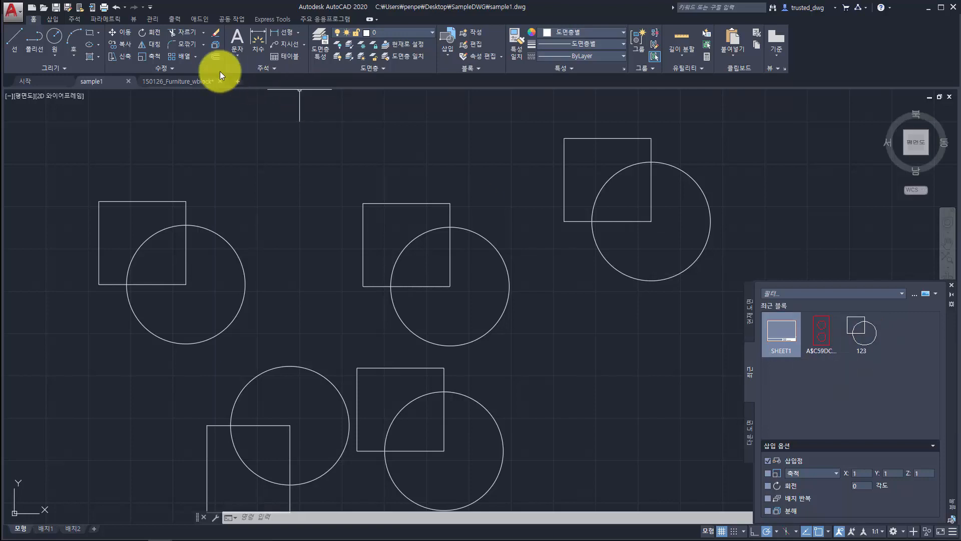
click(190, 83)
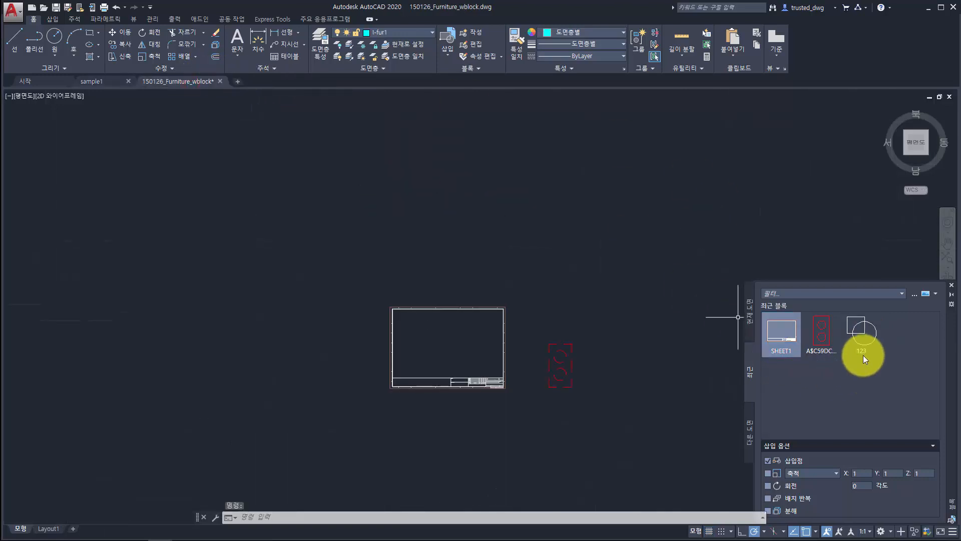
click(860, 337)
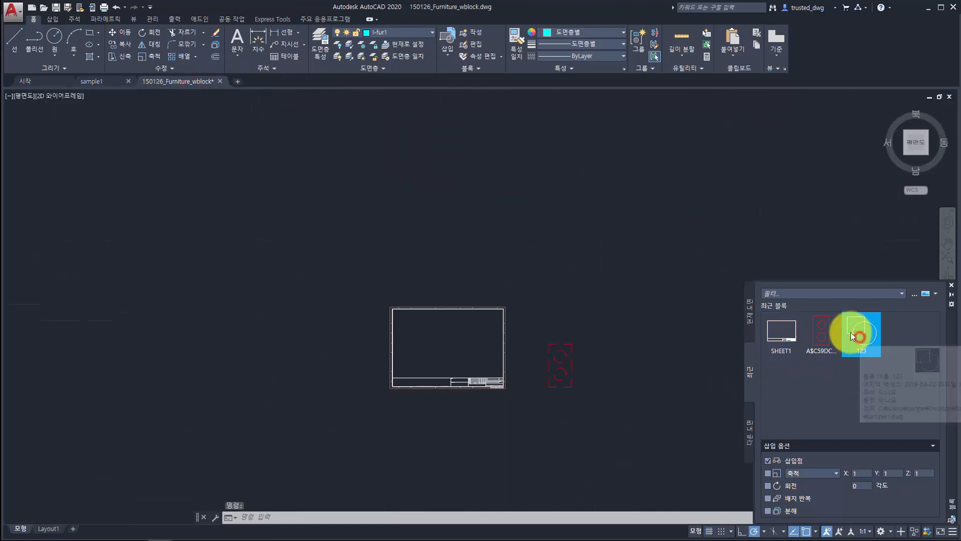
click(645, 223)
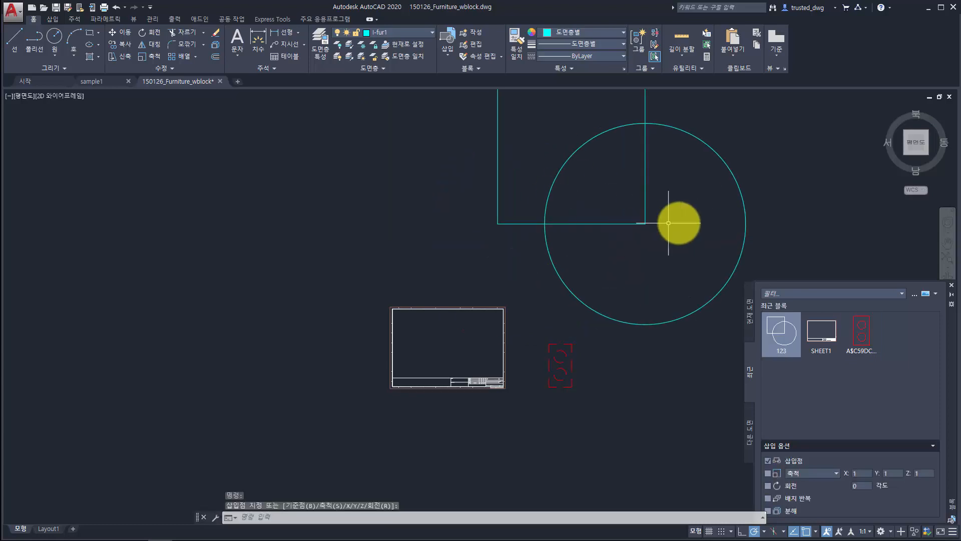
middle_drag(683, 227, 654, 255)
click(637, 248)
click(573, 224)
key(Escape)
key(Escape)
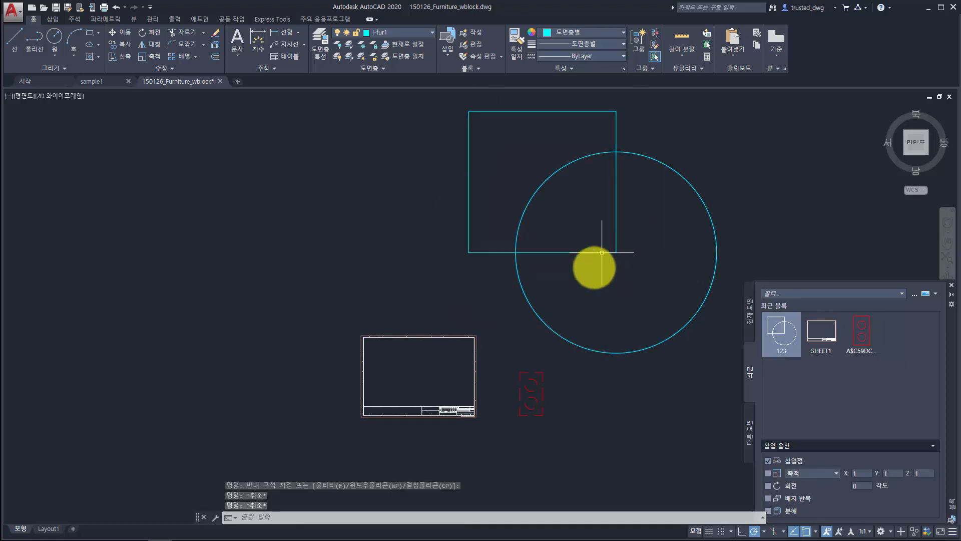
Show the blocks list for other drawings and browse for a source file in the desktop's SampleDWG folder
click(750, 431)
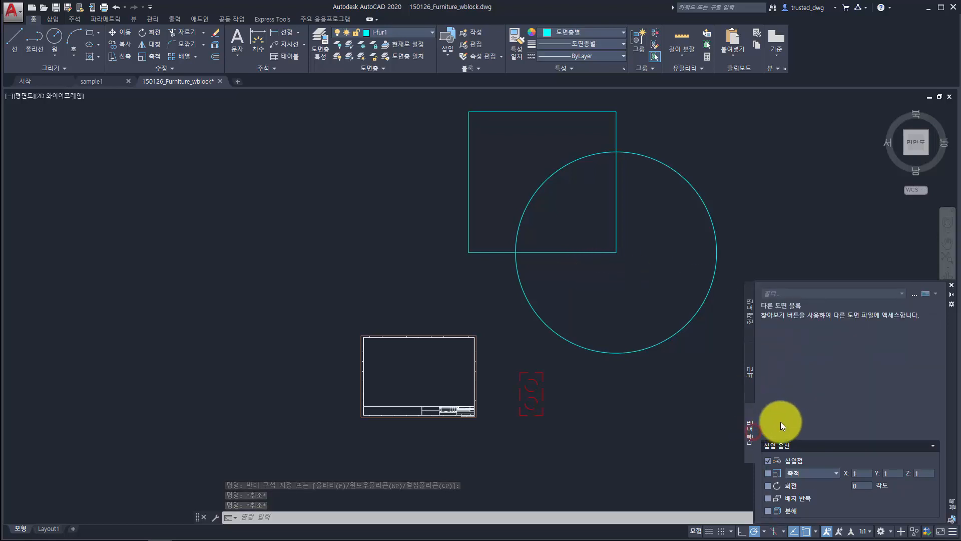
click(915, 296)
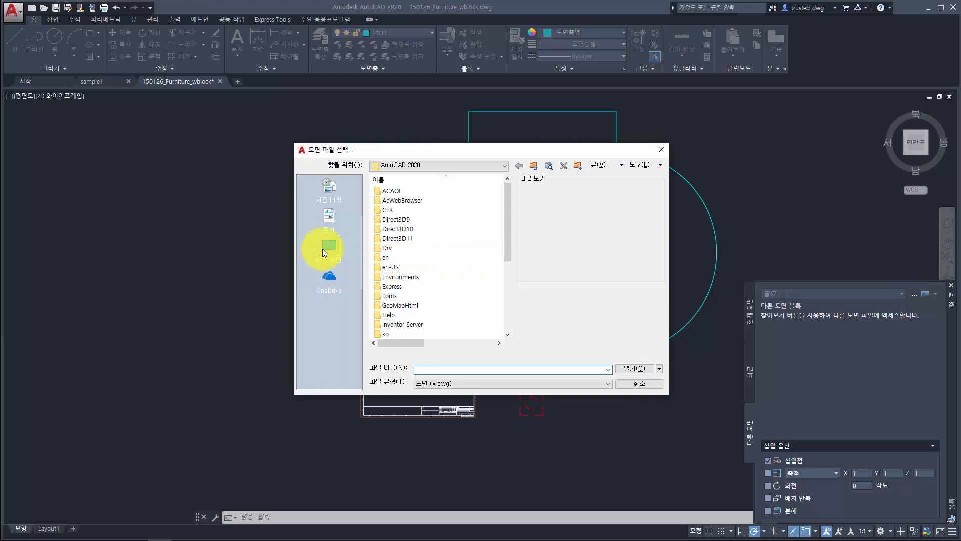
click(322, 248)
double_click(413, 256)
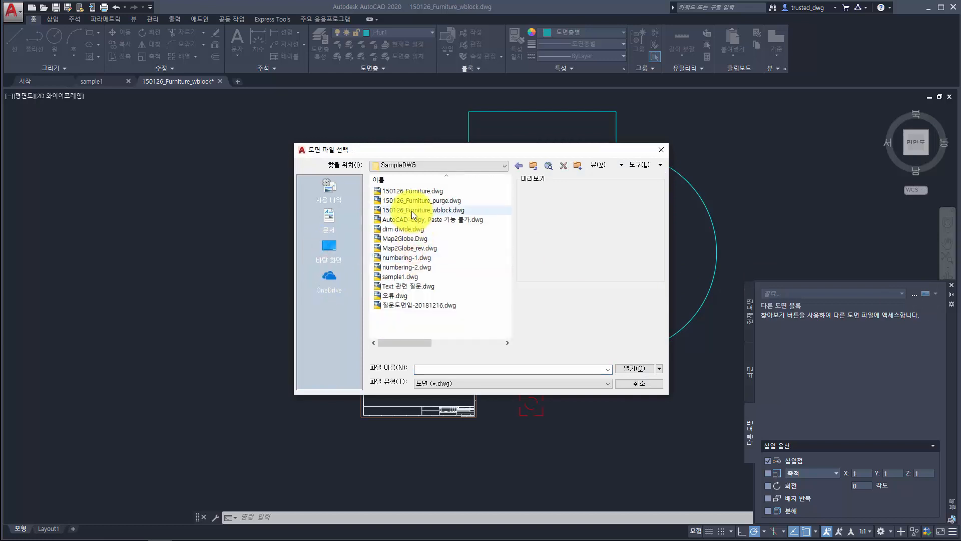
Preview the drawings in the SampleDWG folder and load 오류.dwg as the other-drawing block source
click(410, 229)
click(408, 238)
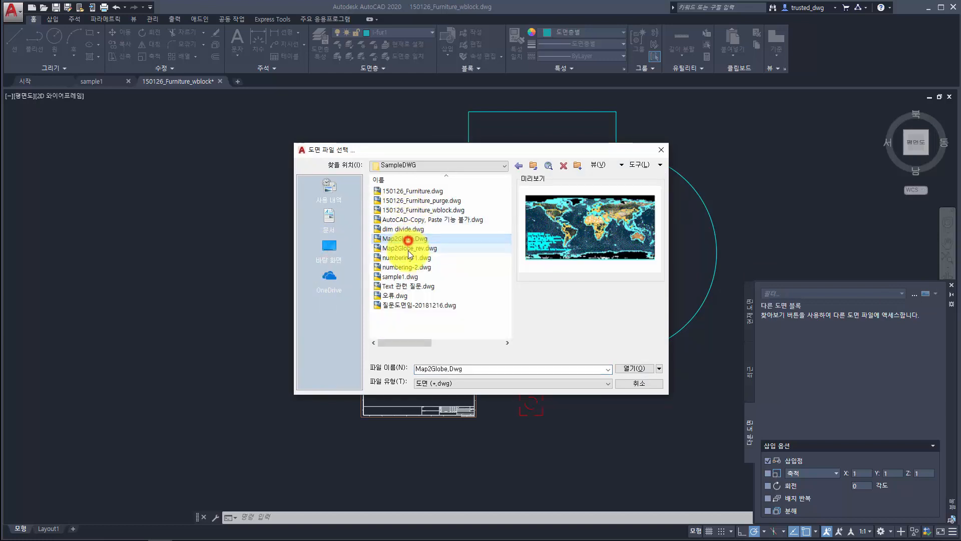
click(408, 248)
click(411, 268)
click(412, 277)
click(410, 285)
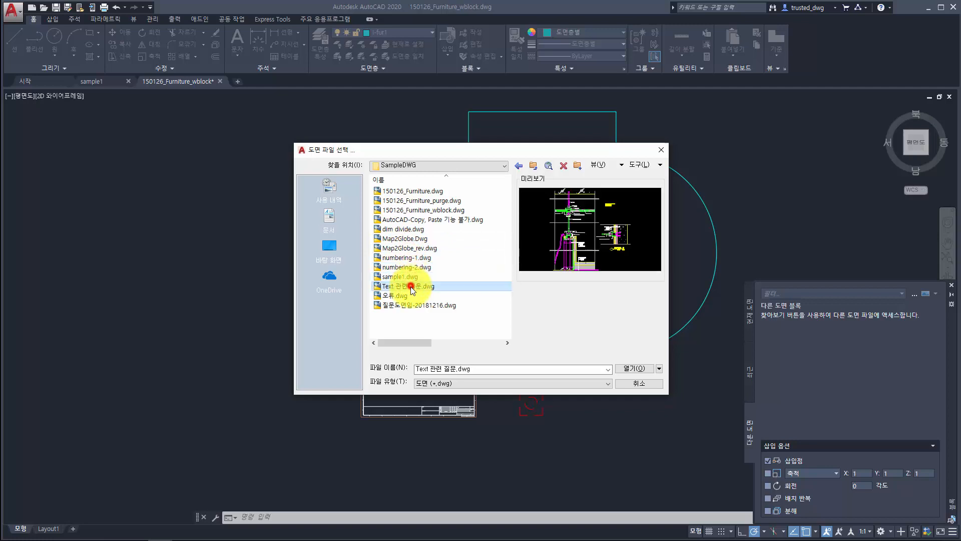
click(408, 294)
click(403, 304)
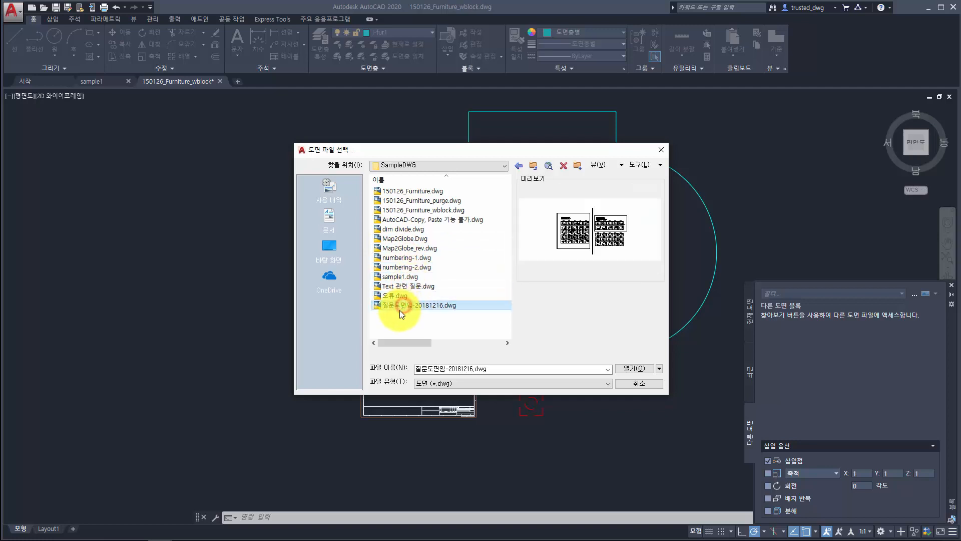
double_click(401, 297)
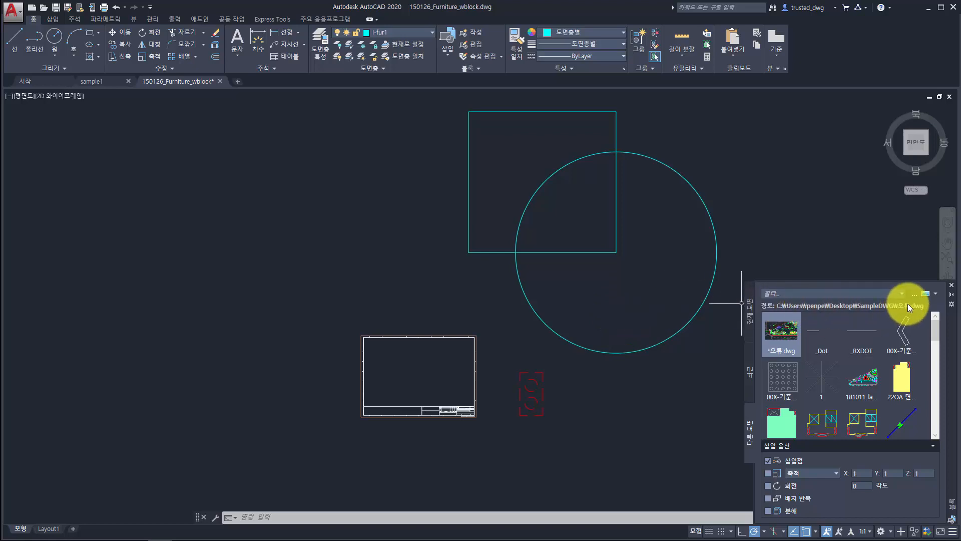
Look through the complete list of blocks from 오류.dwg, down to its end and back to the beginning
scroll(815, 336, down, 3)
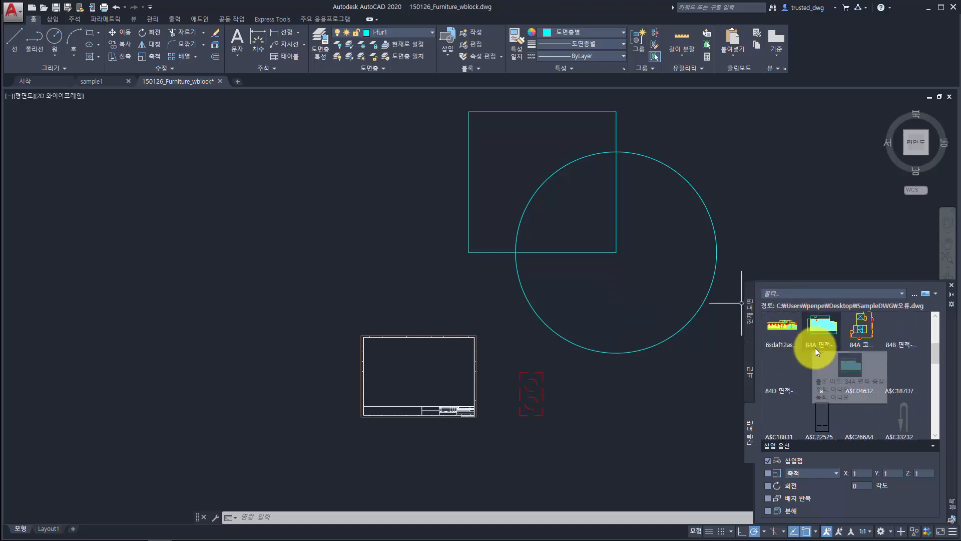
scroll(823, 356, down, 5)
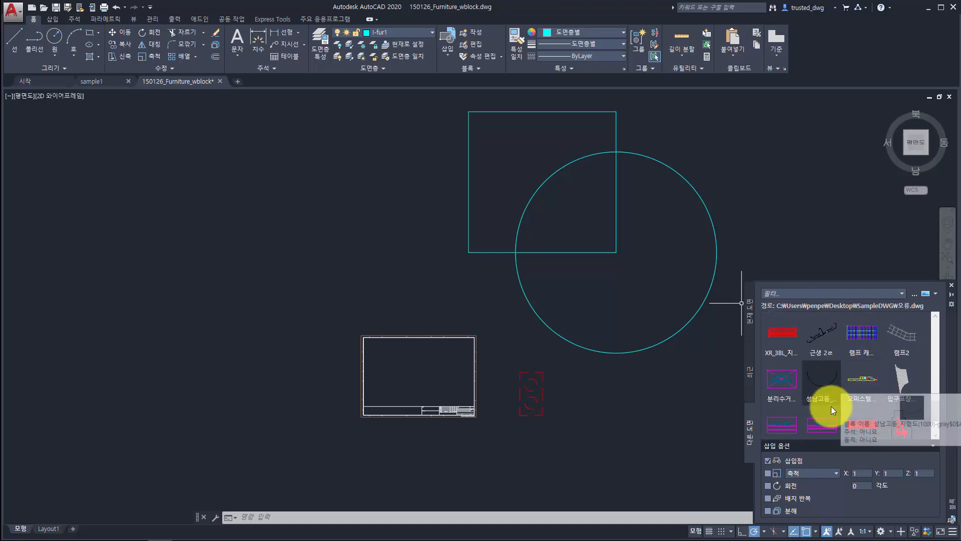
scroll(821, 415, down, 1)
scroll(816, 402, down, 1)
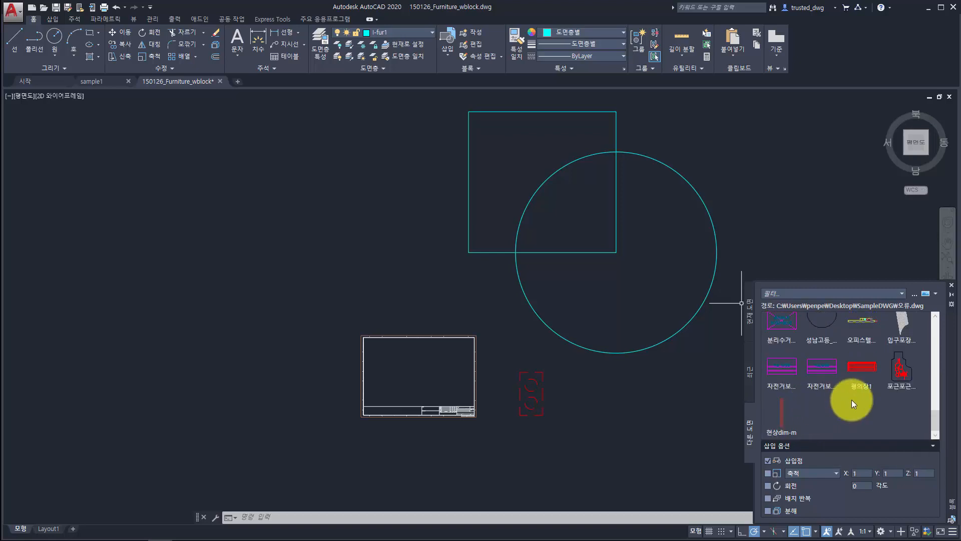
scroll(854, 403, up, 15)
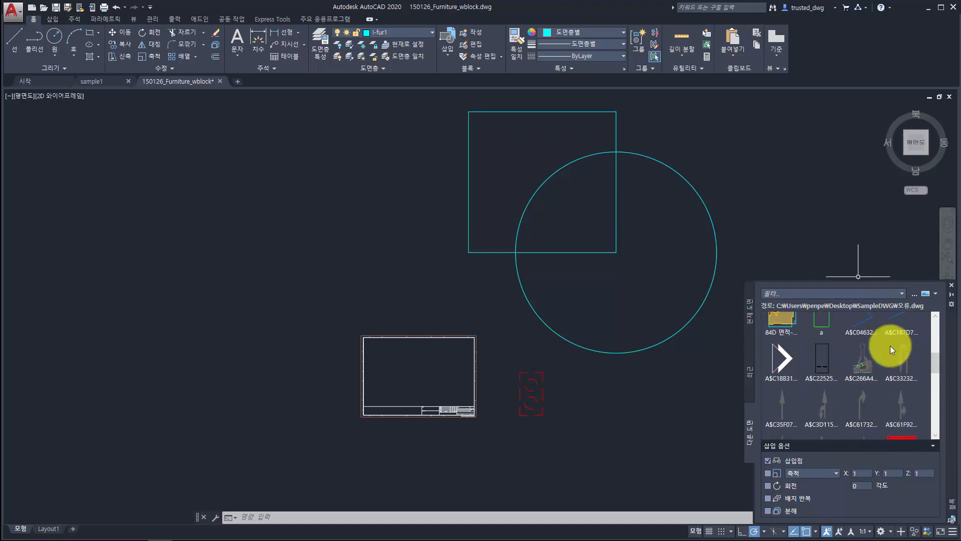
scroll(837, 344, up, 5)
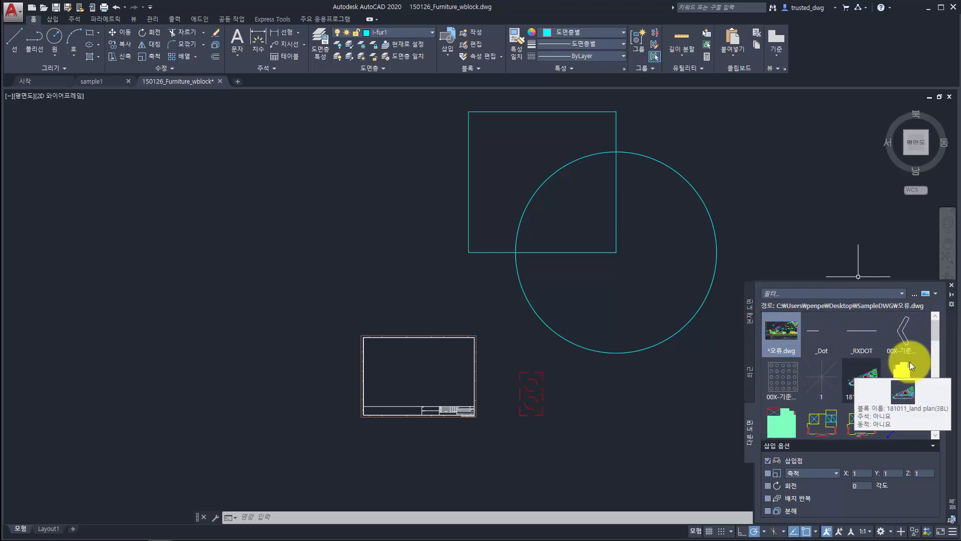
Preview the 오류.dwg blocks as a plain name list without keeping that display style
click(936, 295)
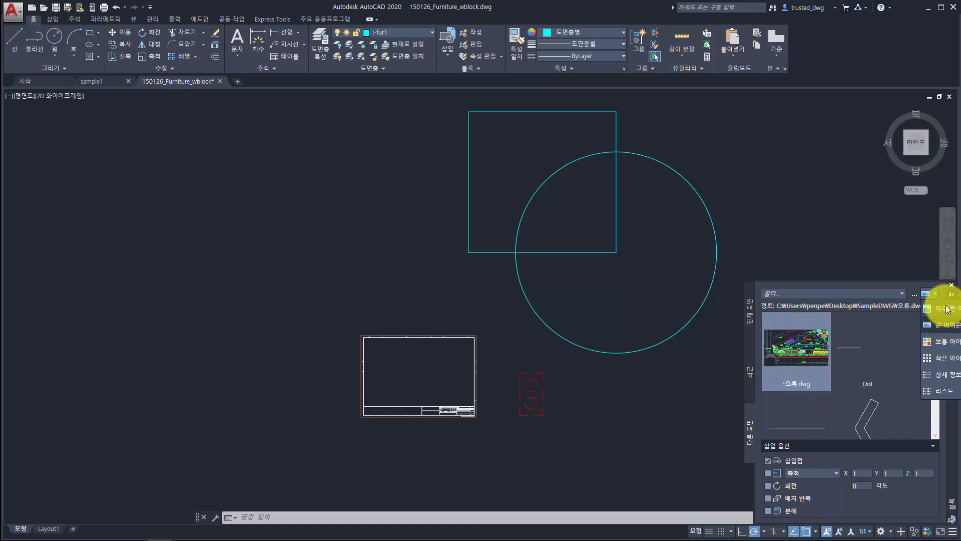
click(940, 392)
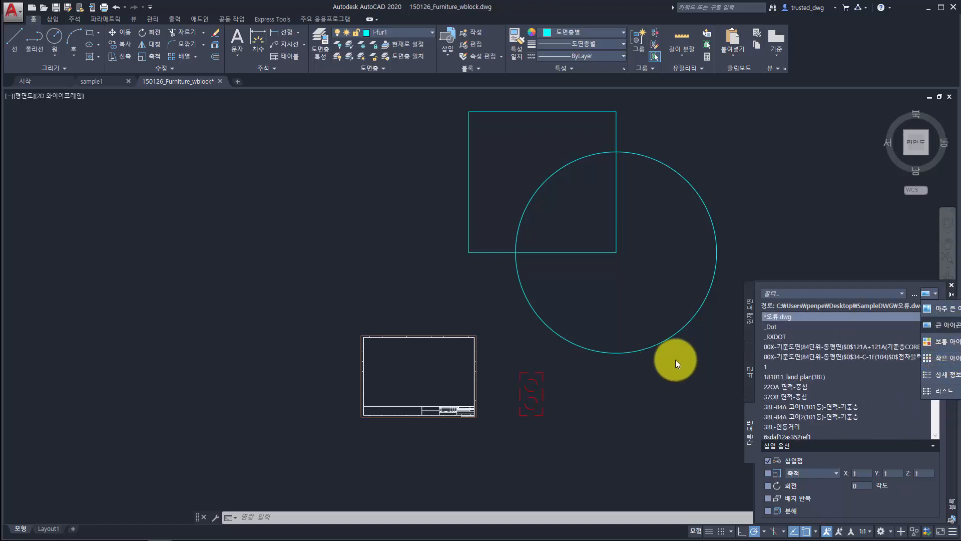
key(Escape)
key(Escape)
key(Escape)
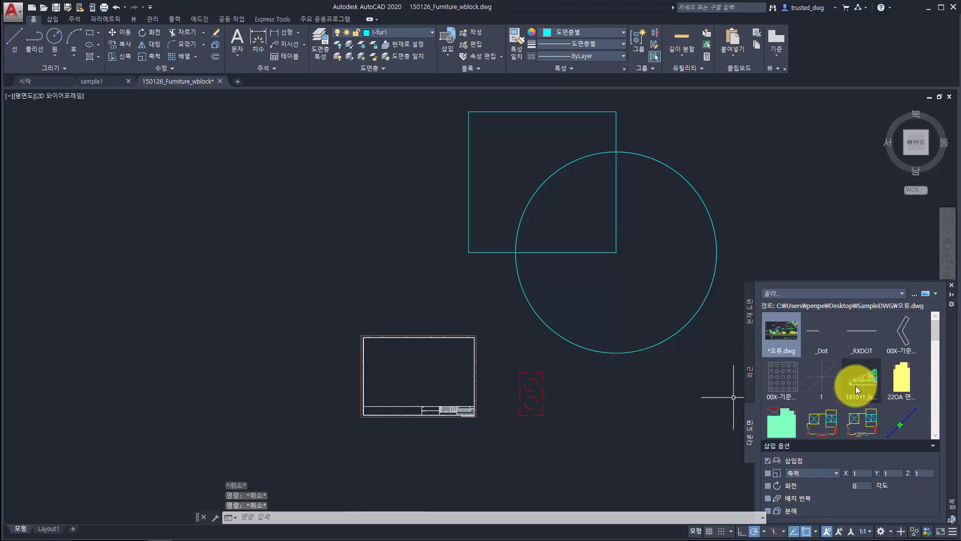
Insert the 3BL-84A 코어1, 84A 코어 and 3BL-84A 코어2 plan blocks from 오류.dwg at separate spots in the furniture drawing
scroll(801, 395, down, 3)
click(813, 352)
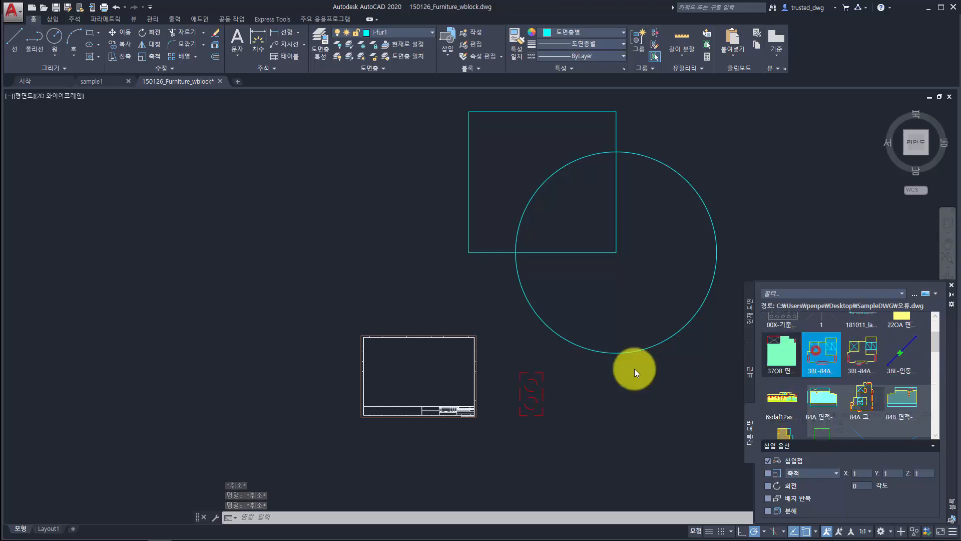
scroll(318, 277, down, 8)
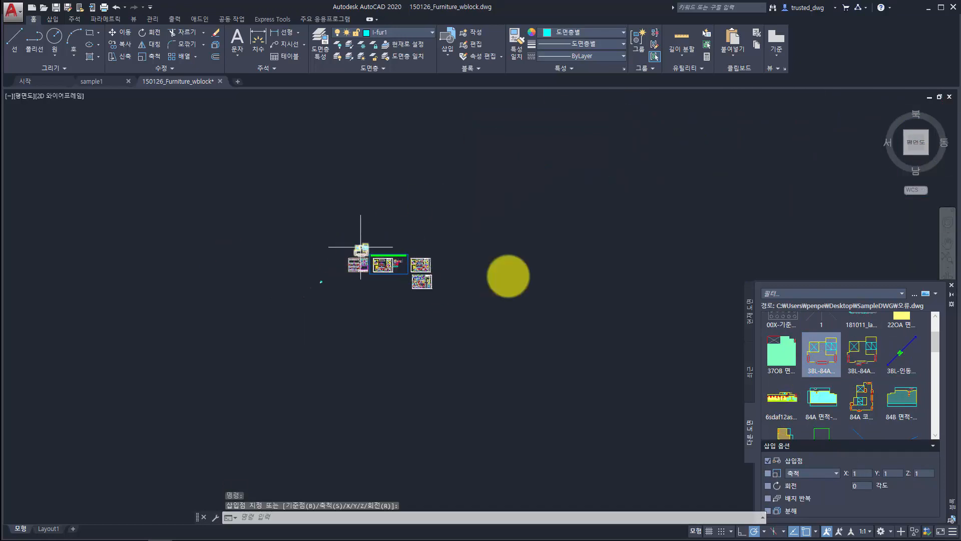
click(861, 397)
click(680, 235)
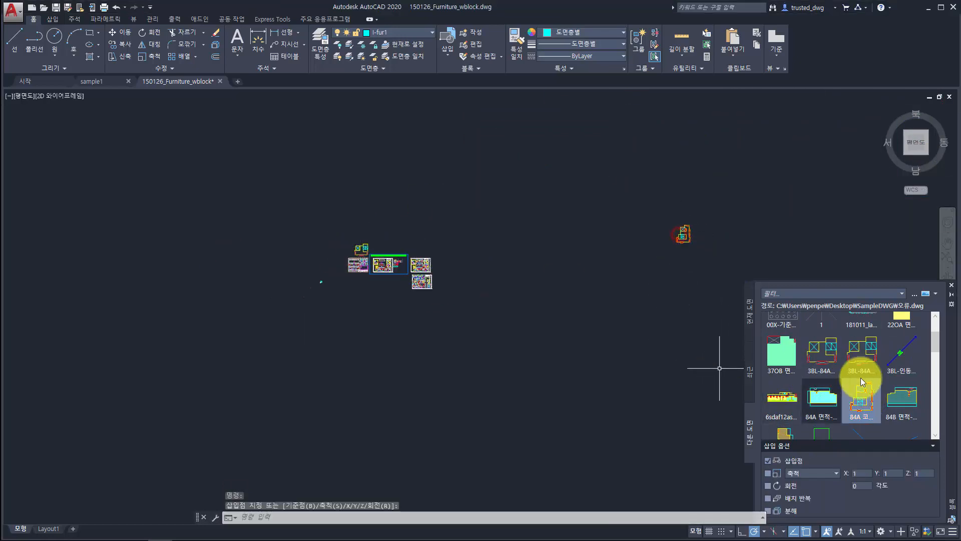
click(862, 353)
click(565, 358)
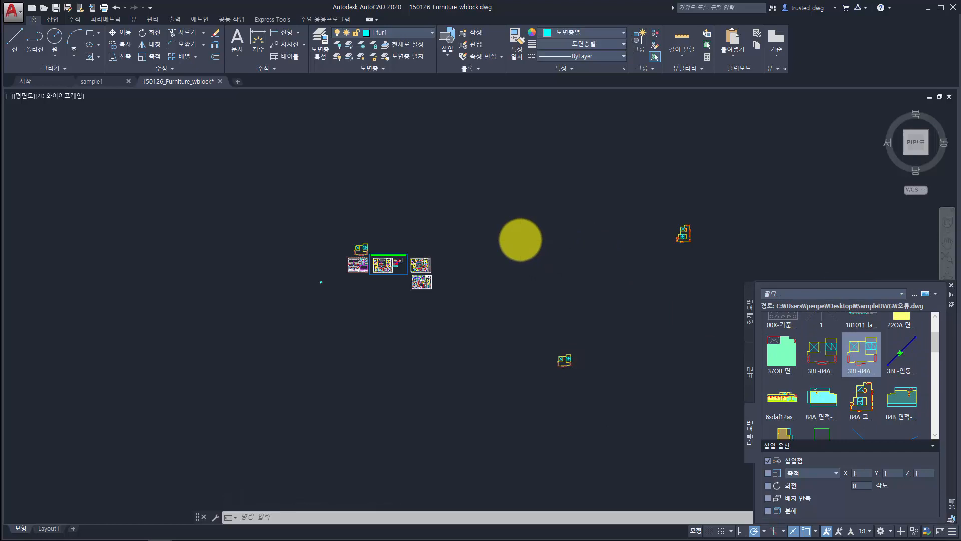
Open DesignCenter fully within the drawing area and check its command name in the command history
key(ctrl+2)
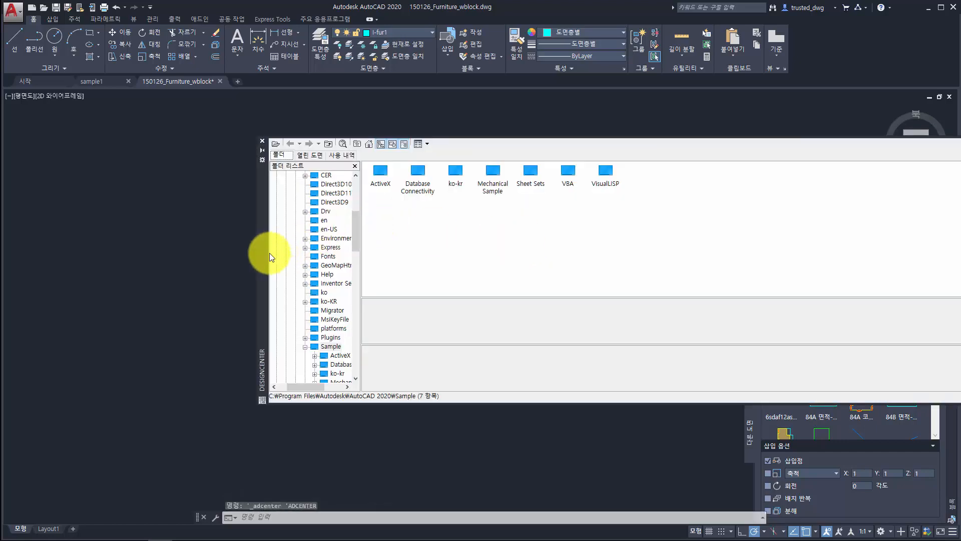
drag(262, 254, 103, 253)
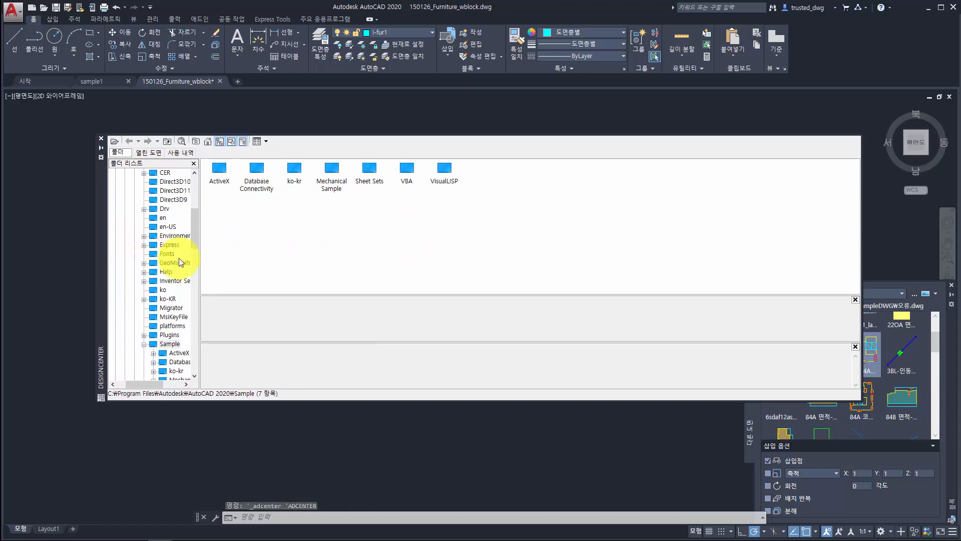
key(F2)
click(250, 504)
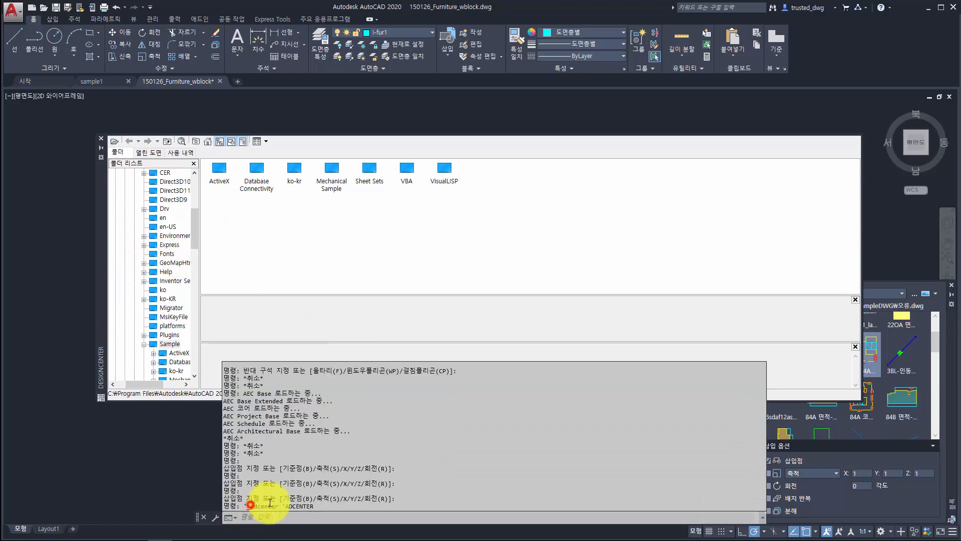
click(332, 230)
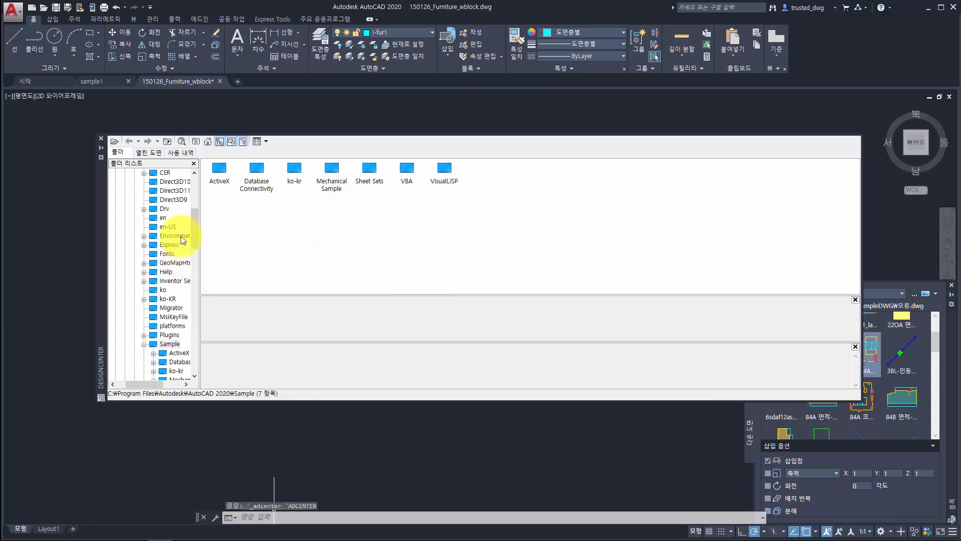
Collapse the computer's drives in DesignCenter's folder tree and expand the SampleDWG folder
drag(192, 226, 193, 168)
click(134, 254)
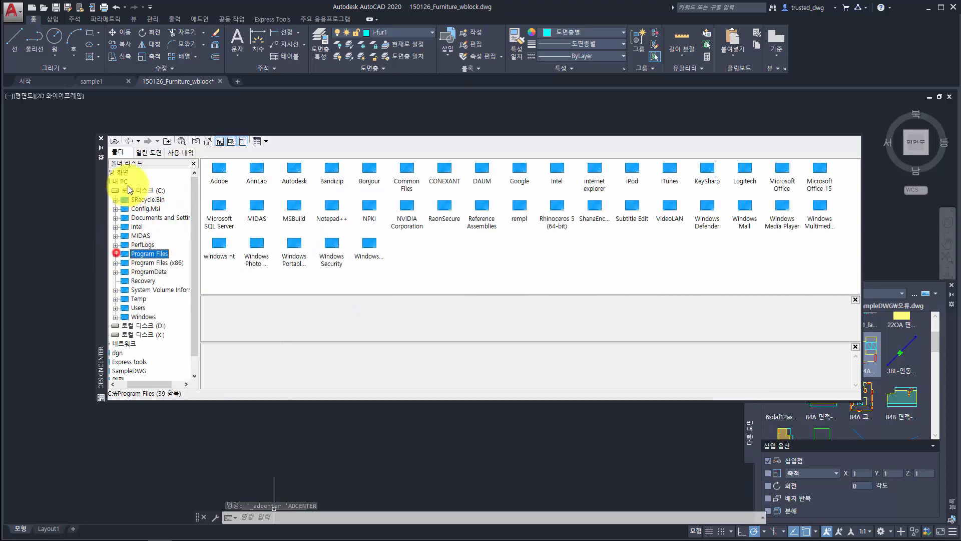
click(125, 190)
click(115, 182)
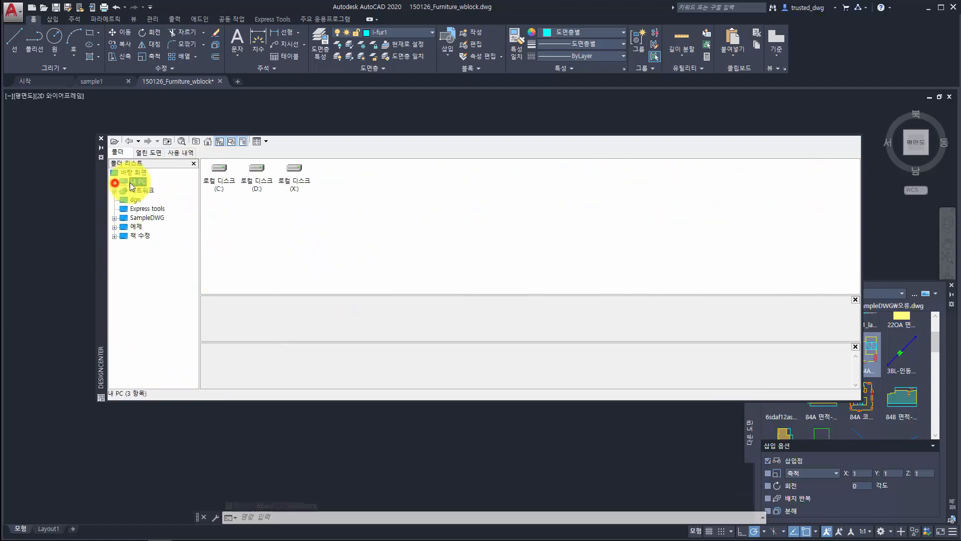
double_click(136, 219)
Browse the contents of several SampleDWG drawings in DesignCenter, including the blocks of Text 관련 질문.dwg
click(154, 254)
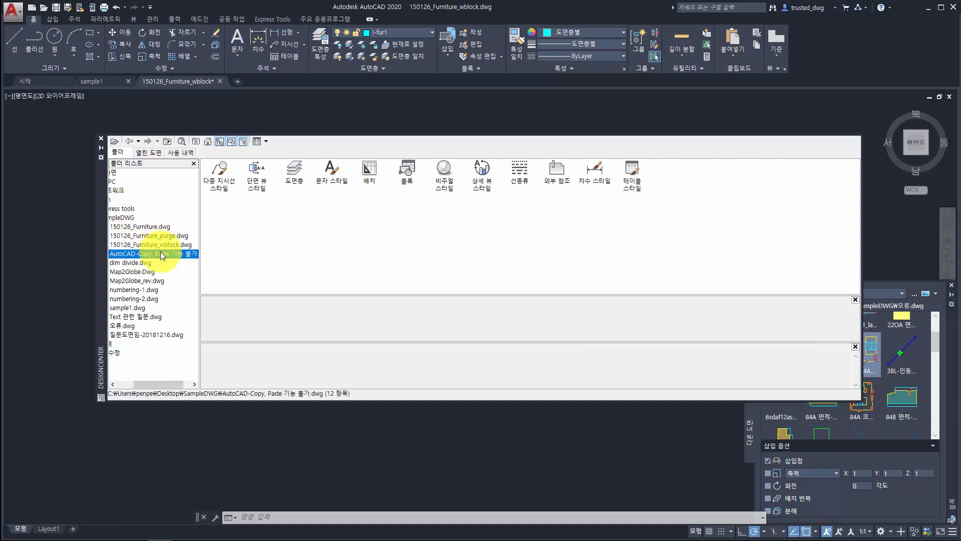
drag(159, 384, 131, 385)
click(144, 298)
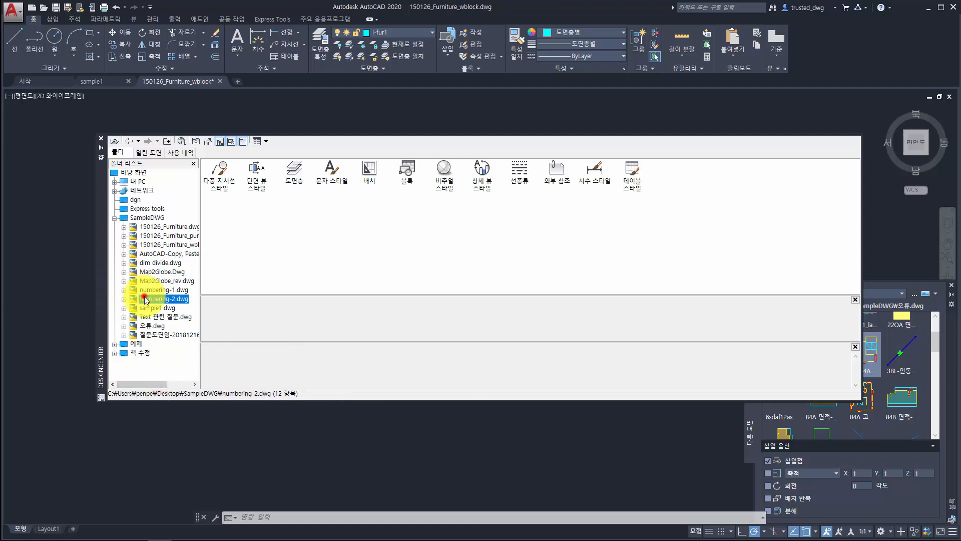
click(151, 316)
click(290, 220)
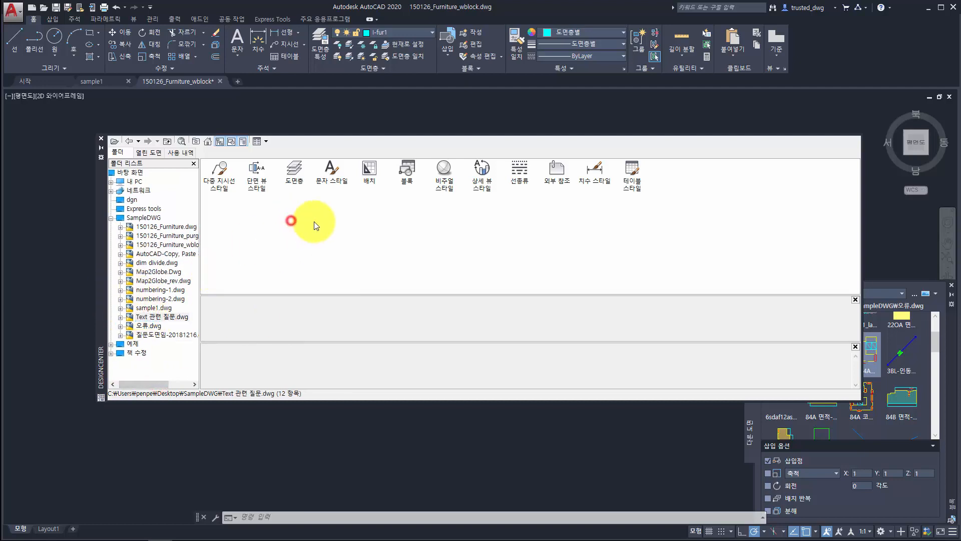
double_click(410, 173)
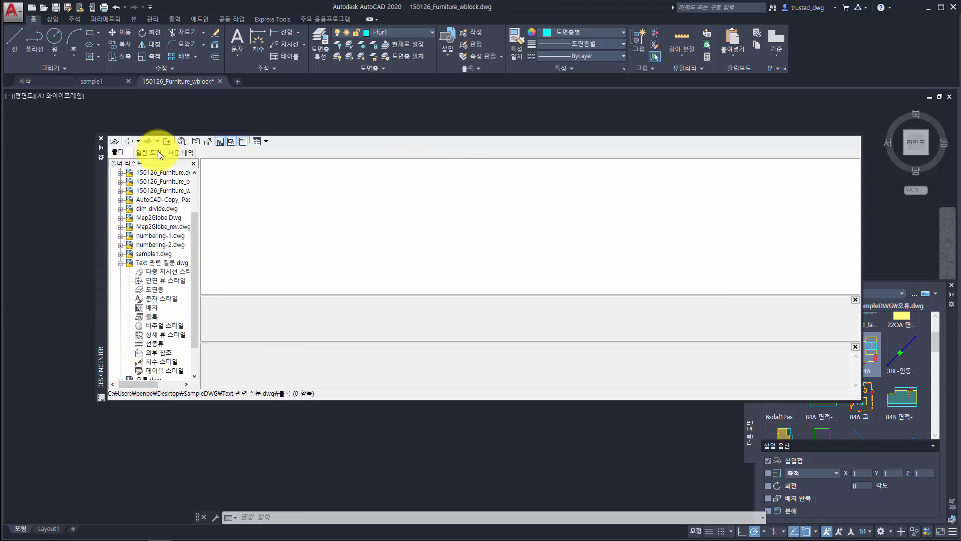
click(127, 142)
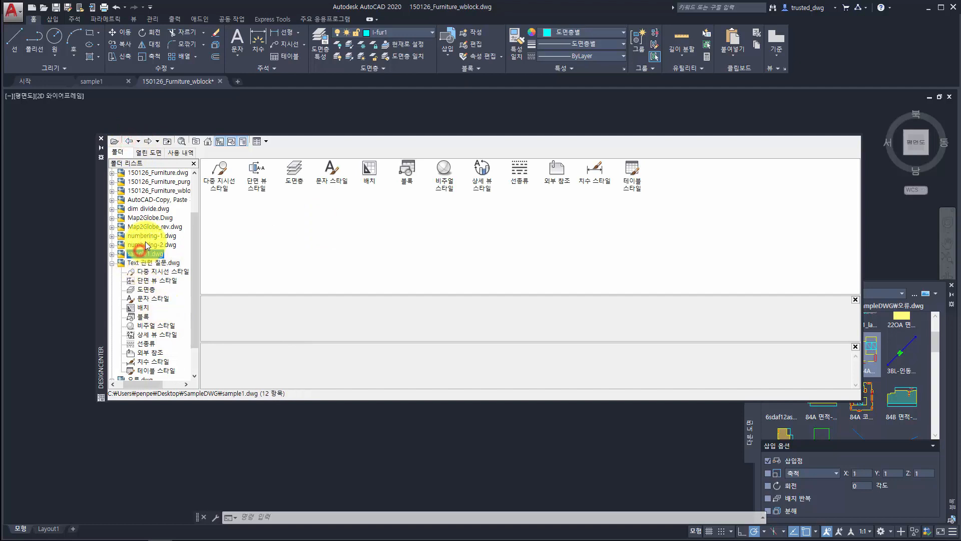
Show the blocks of 오류.dwg in DesignCenter
scroll(150, 235, down, 2)
click(143, 350)
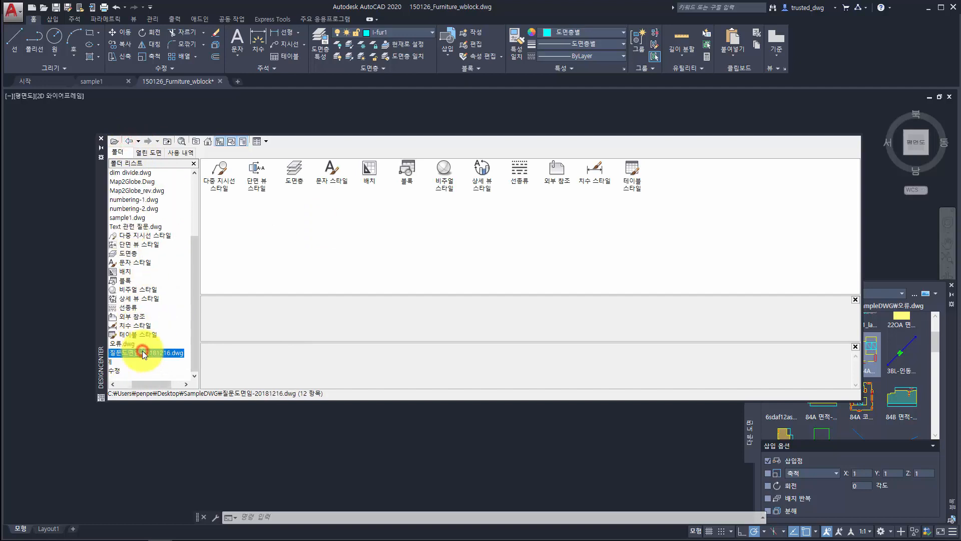
click(137, 344)
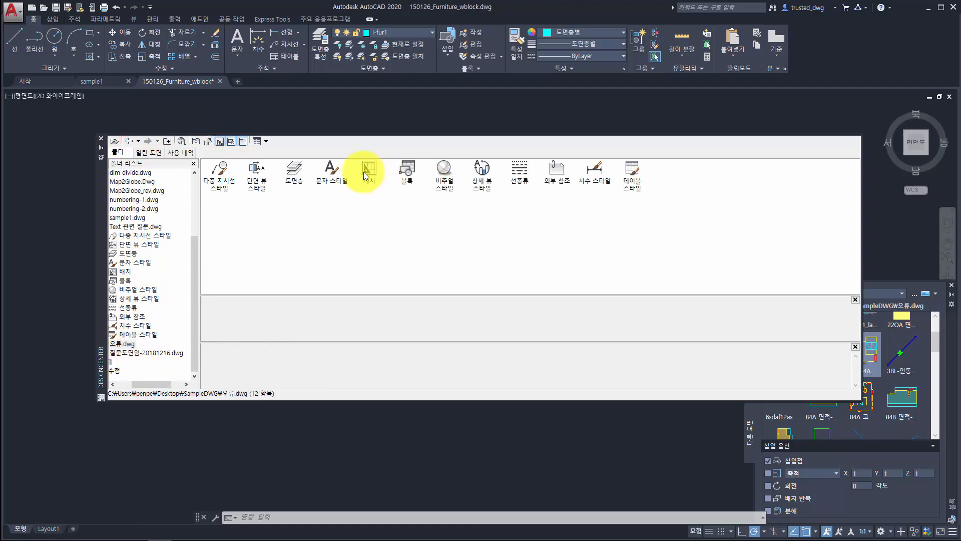
double_click(406, 169)
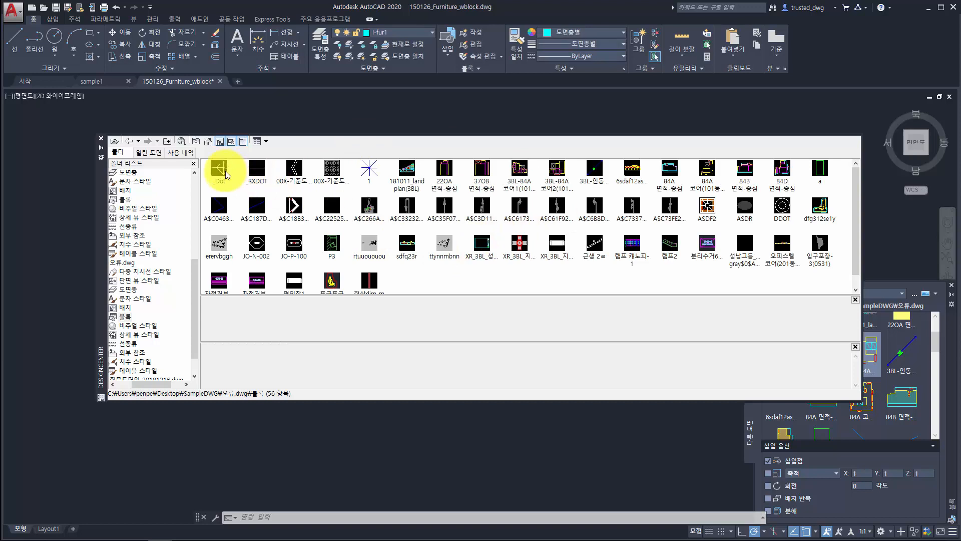
Preview the _Dot block, and insert two copies of block ASDF2 side by side in the empty drawing area below DesignCenter
drag(220, 174, 244, 187)
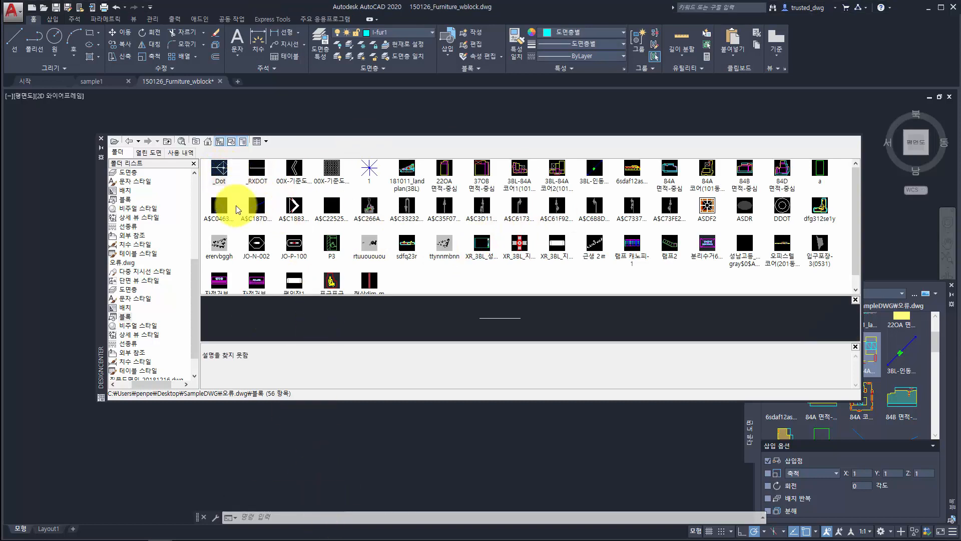
click(551, 274)
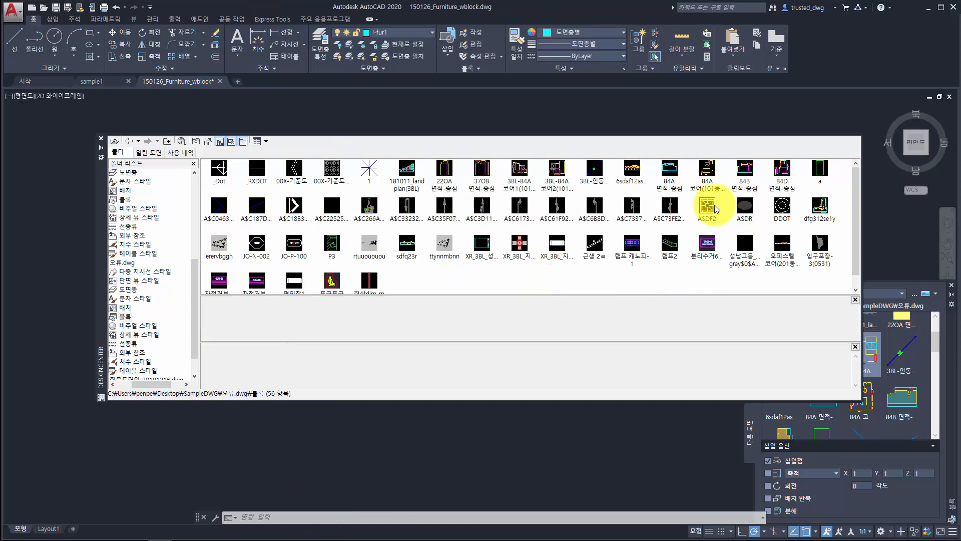
drag(707, 206, 511, 439)
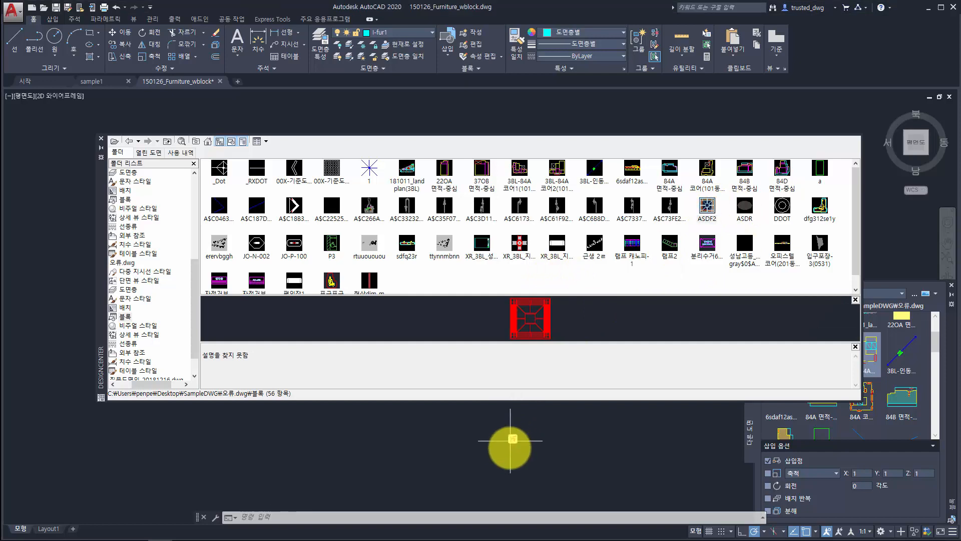
click(707, 204)
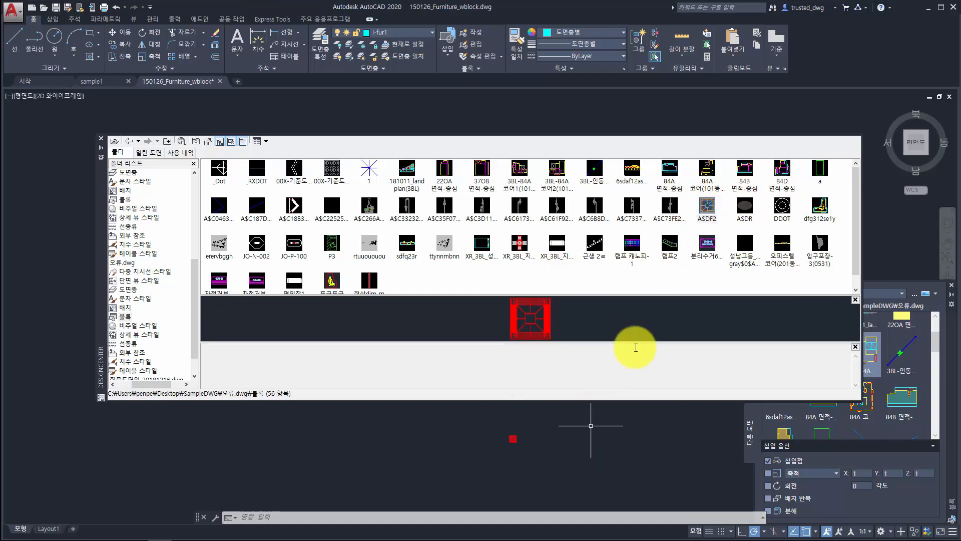
drag(707, 205, 606, 435)
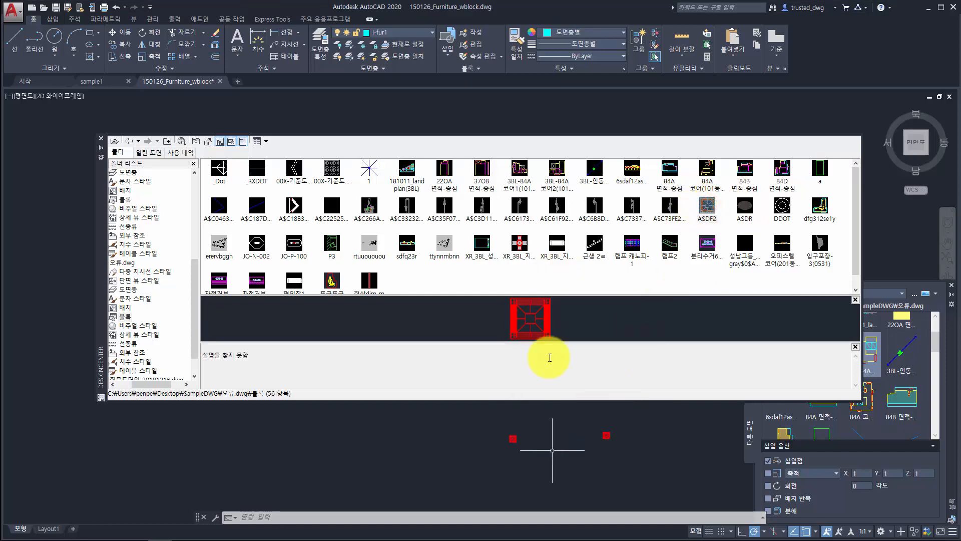
Insert the four-chair XR_3BL_지... block beside the two ASDF2 copies, and list the layers of 오류.dwg in a widened DesignCenter folder tree
drag(519, 243, 393, 431)
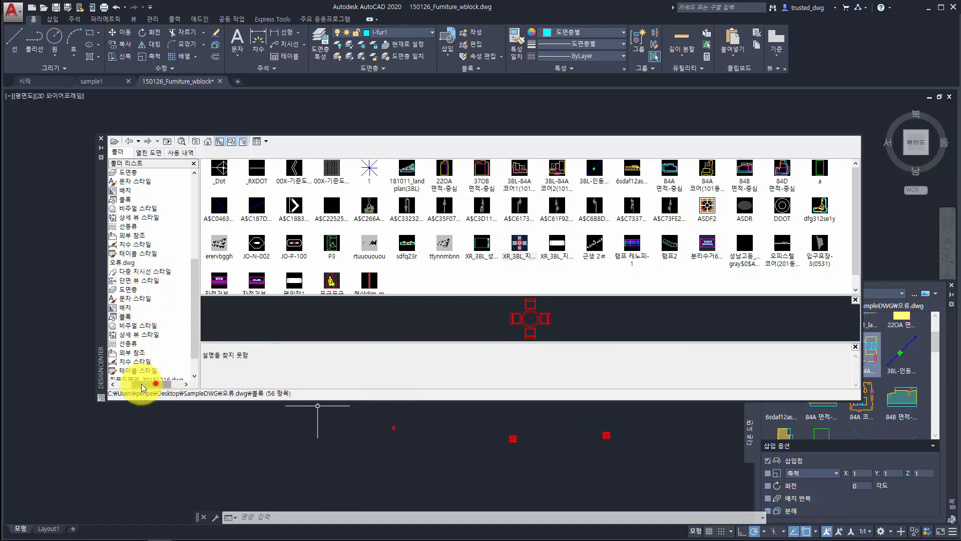
drag(156, 383, 143, 387)
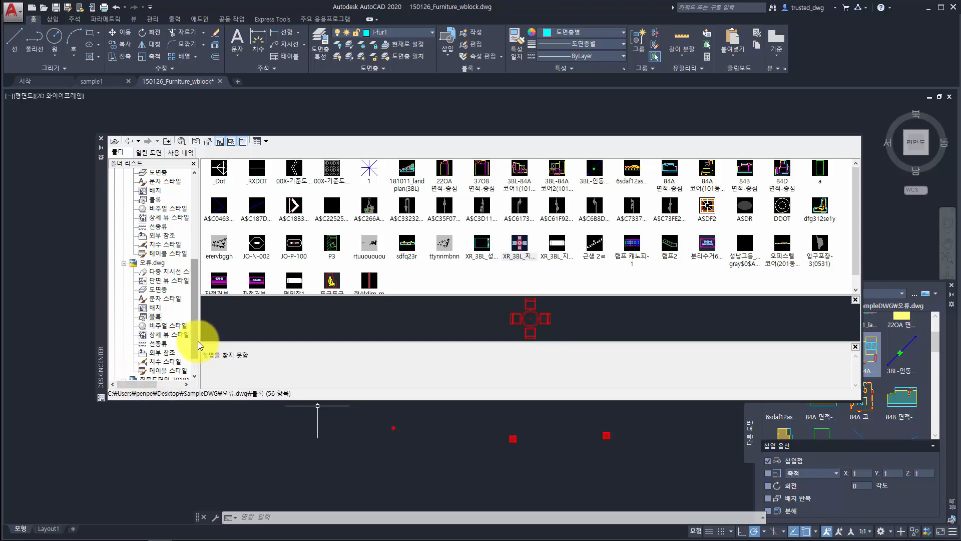
drag(200, 344, 291, 337)
click(158, 290)
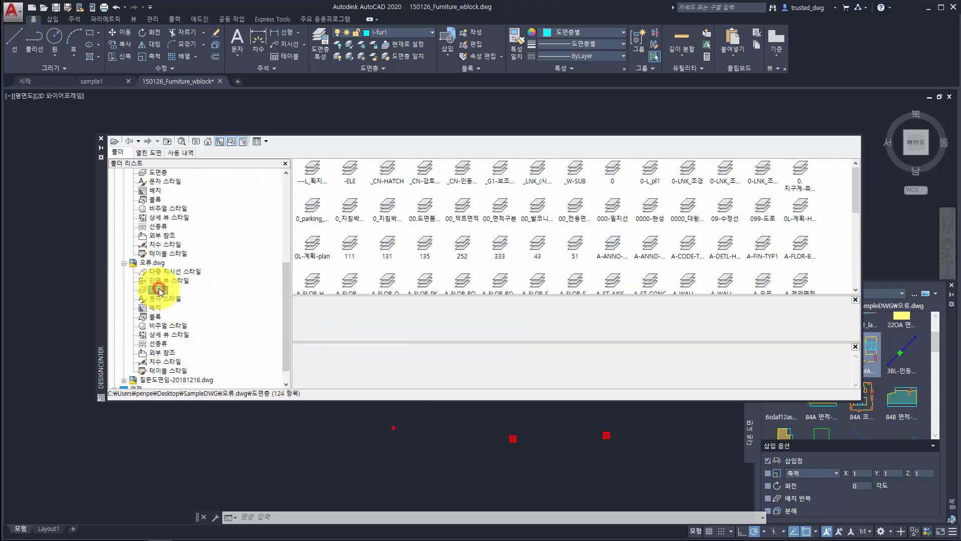
Add layer 252 from 오류.dwg to the current drawing and check the layer list for it
click(462, 245)
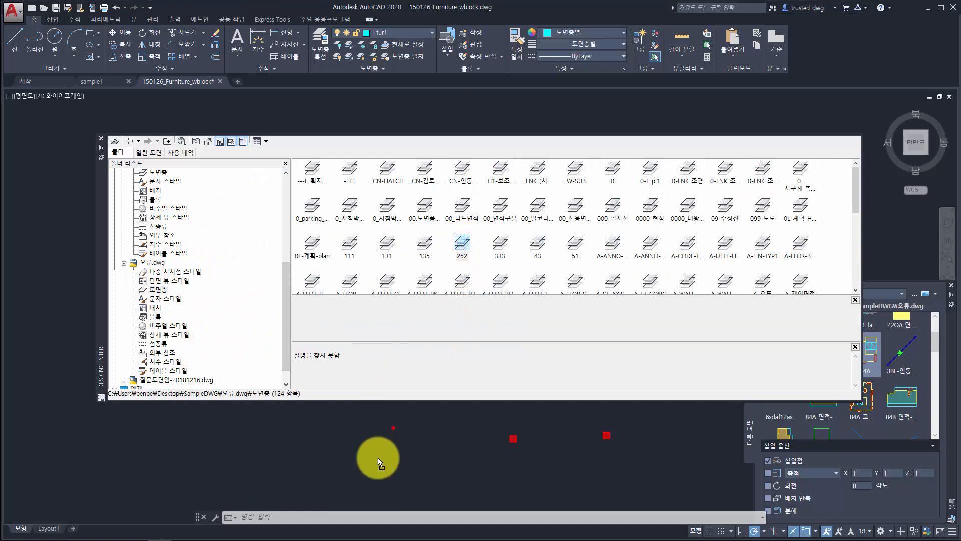
click(391, 33)
scroll(408, 32, down, 1)
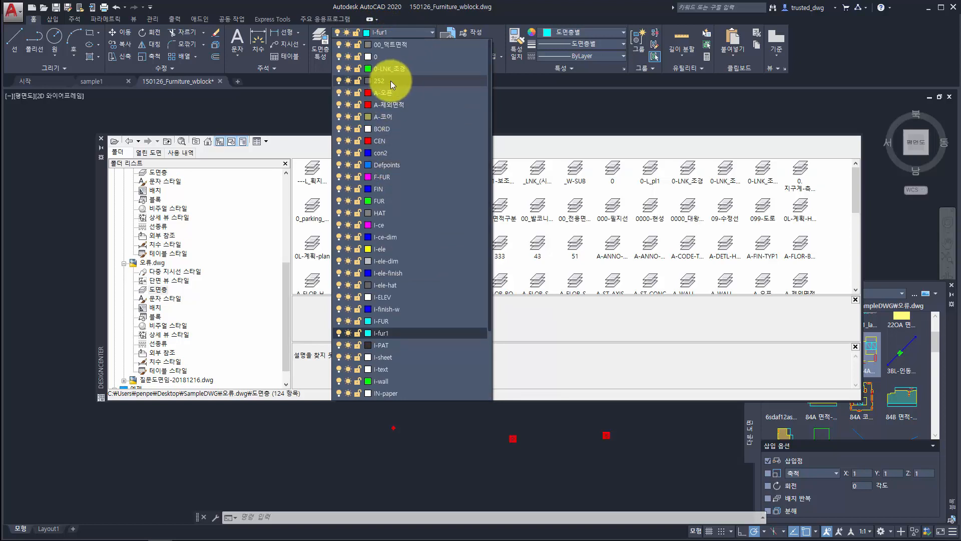
click(538, 323)
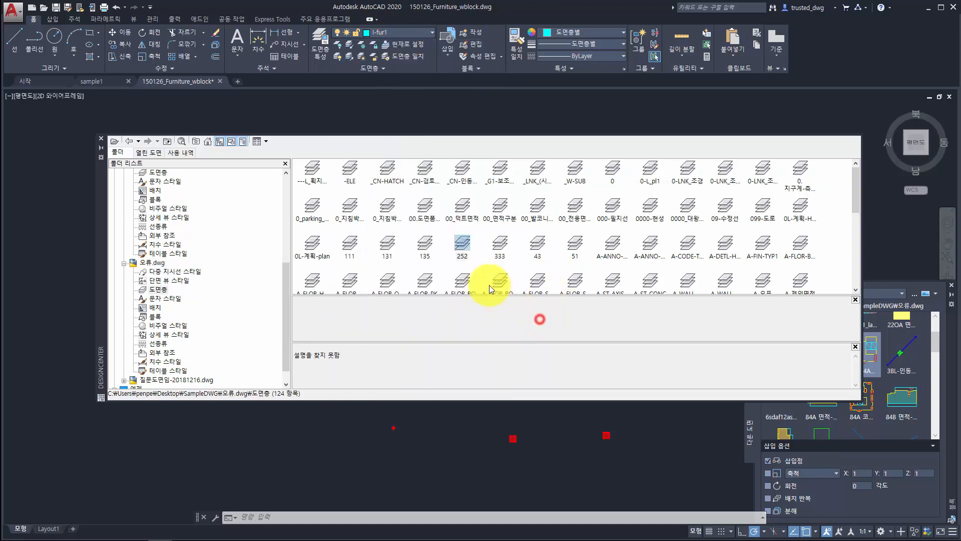
Add layer 135 from 오류.dwg to the current drawing and check the layer list for it
click(423, 244)
mouse_move(425, 242)
mouse_down()
mouse_move(328, 440)
mouse_move(332, 433)
mouse_up()
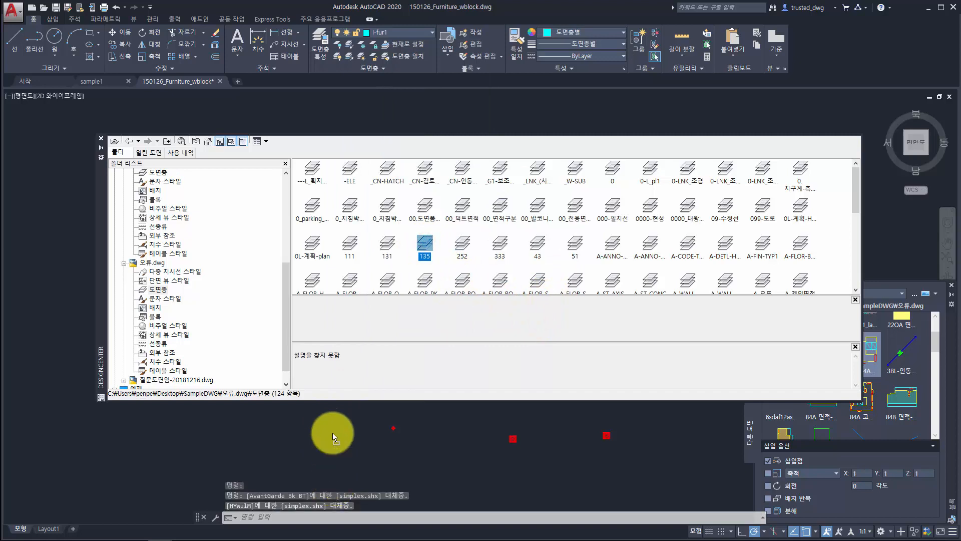
click(403, 31)
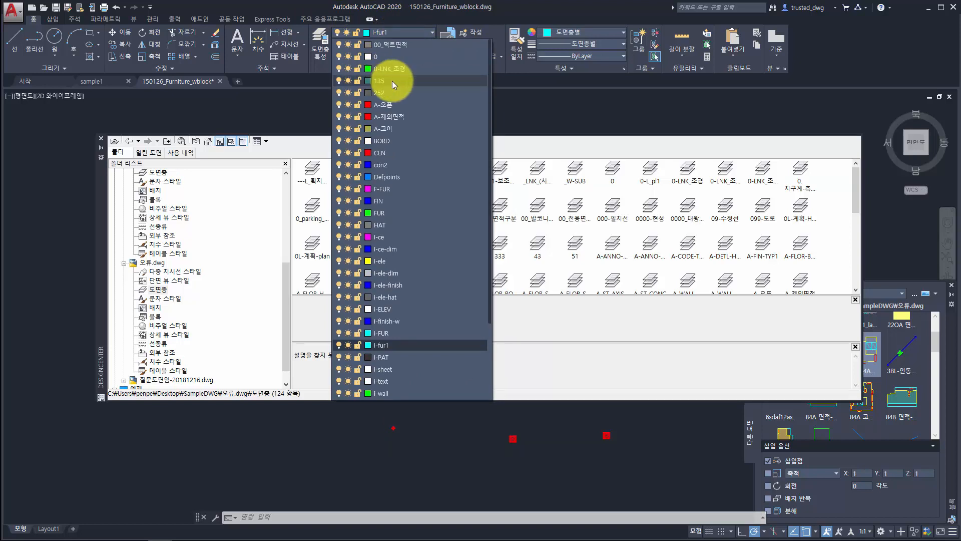
click(573, 315)
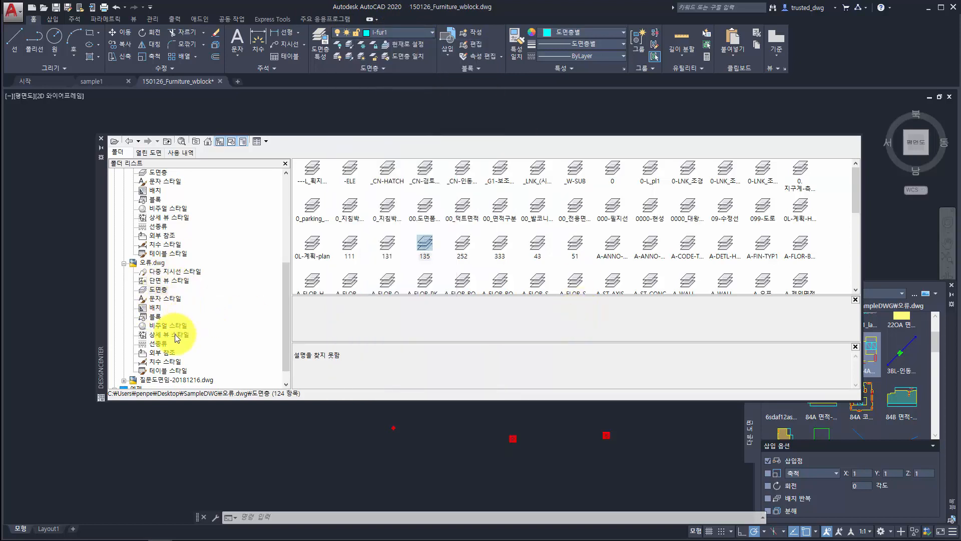
Add dimension style 현상-M-150 from 오류.dwg to the sample1 drawing, and check for it in the Dimension Style Manager
click(102, 81)
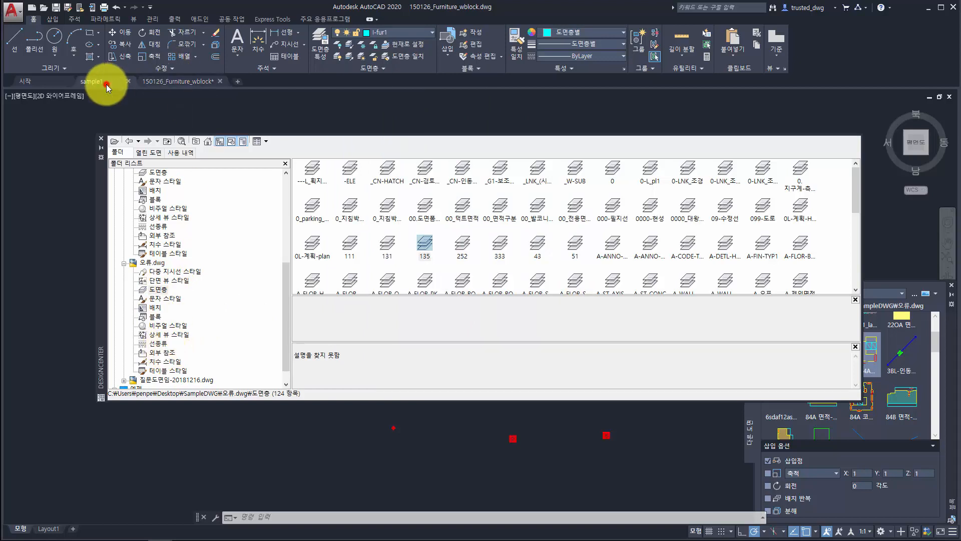
click(167, 361)
drag(349, 175, 565, 461)
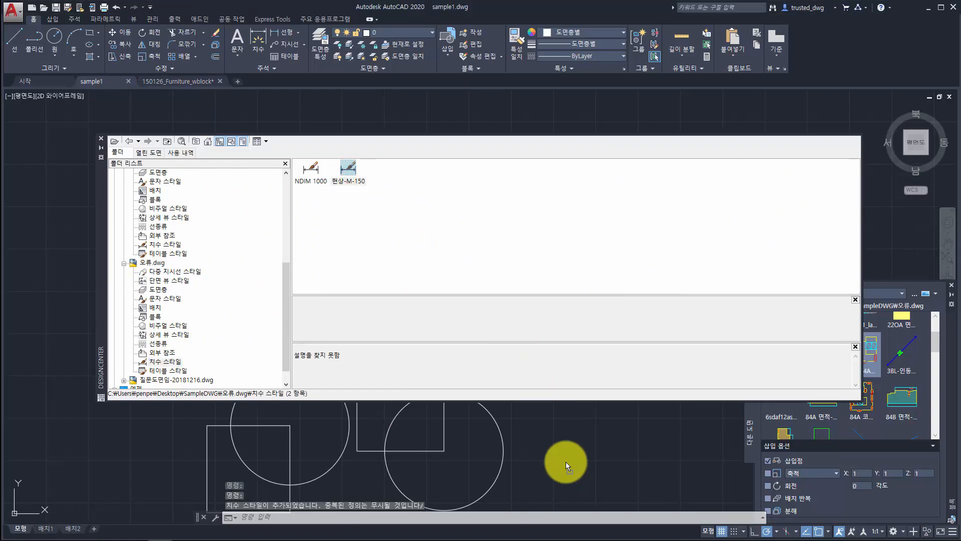
text(D)
key(Return)
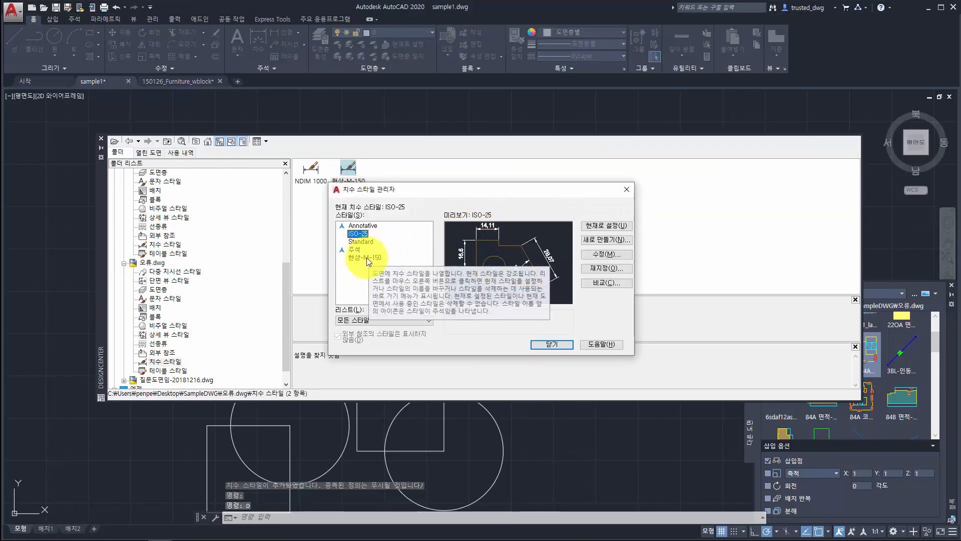
key(Escape)
Close DesignCenter and move the floating Blocks palette over the middle of the drawing
click(100, 138)
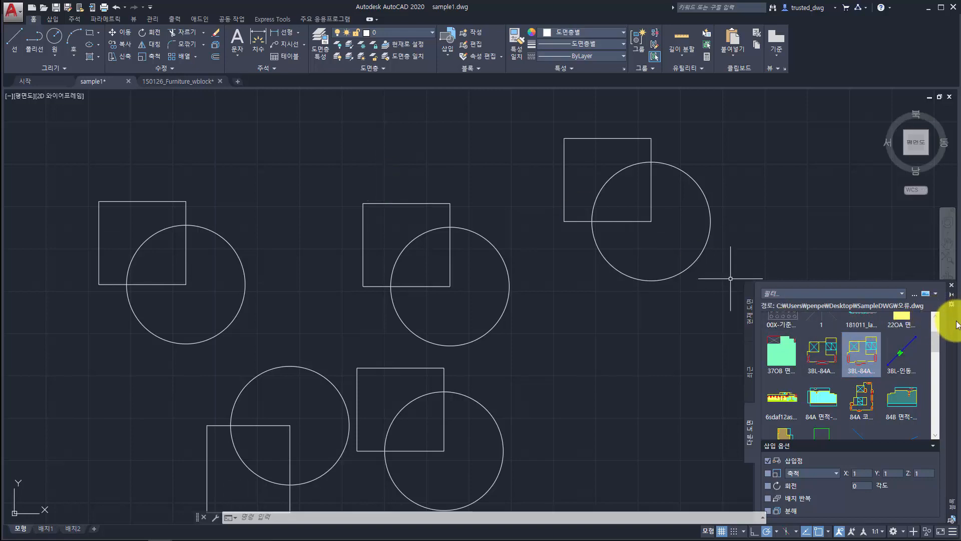
drag(954, 326, 633, 223)
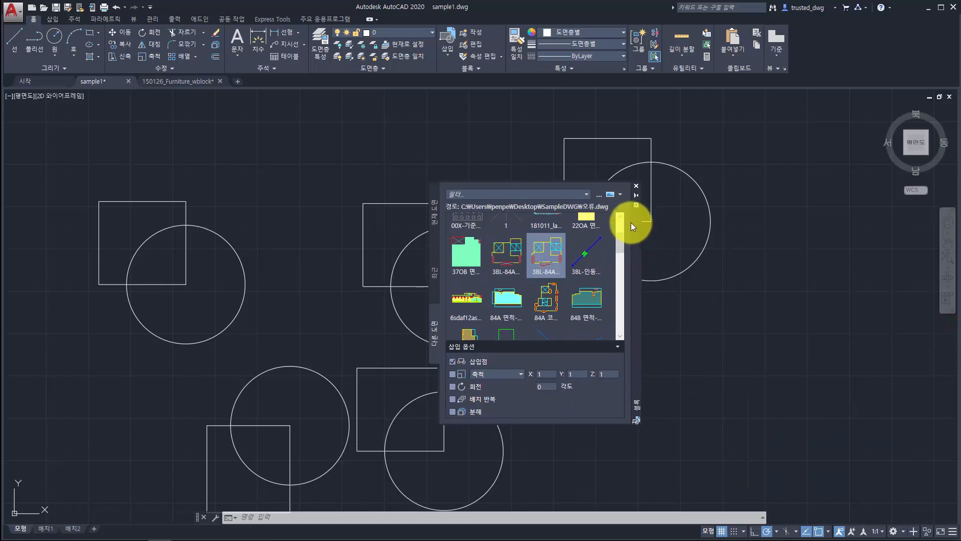
click(294, 218)
click(273, 236)
Open the Properties palette and the Layer Properties Manager, and move the latter a little up and away from the Blocks palette
key(ctrl+1)
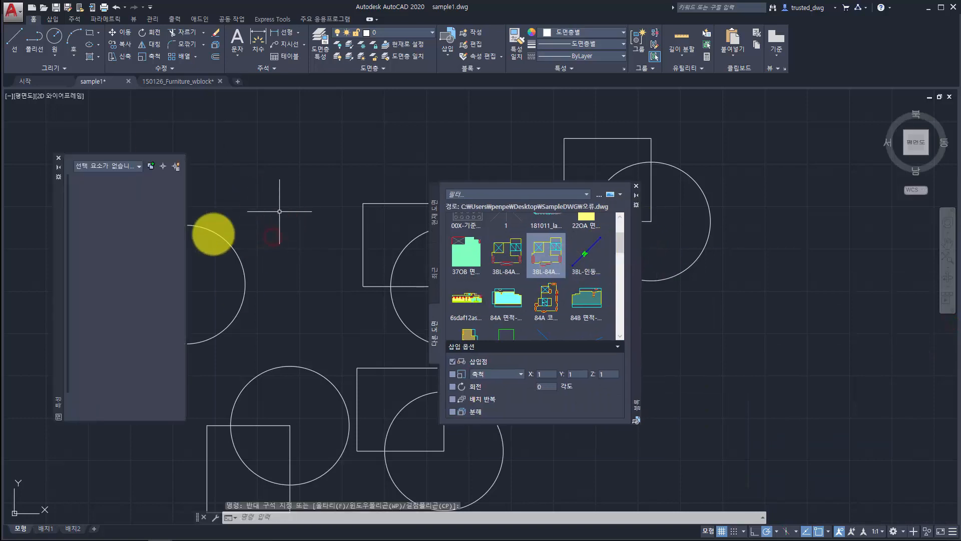
click(267, 250)
text(LA)
key(Return)
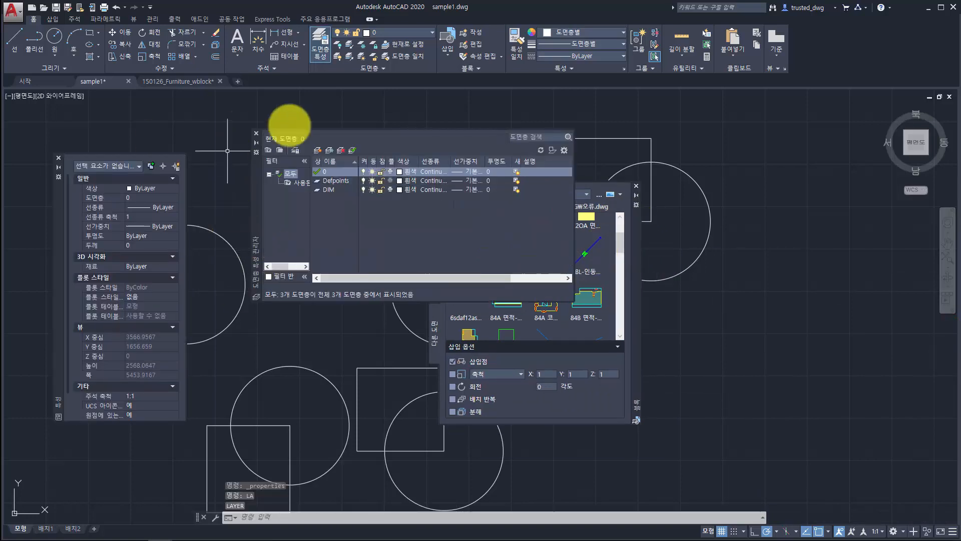
drag(257, 192, 238, 167)
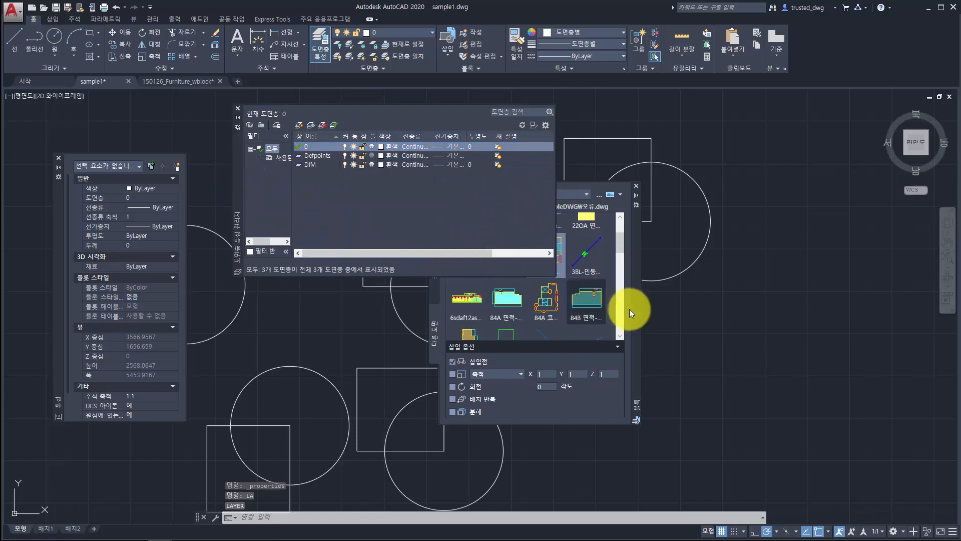
Dock the Blocks palette along the drawing area's left side with the Properties palette above it, and enlarge the Properties palette
mouse_move(639, 295)
mouse_down()
mouse_move(7, 285)
mouse_move(10, 316)
mouse_move(32, 300)
mouse_up()
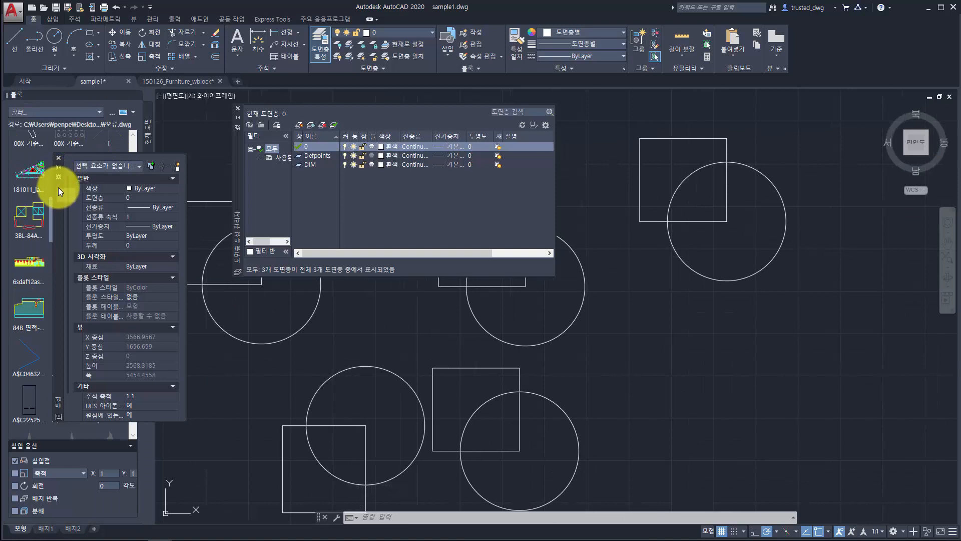
drag(14, 97, 25, 129)
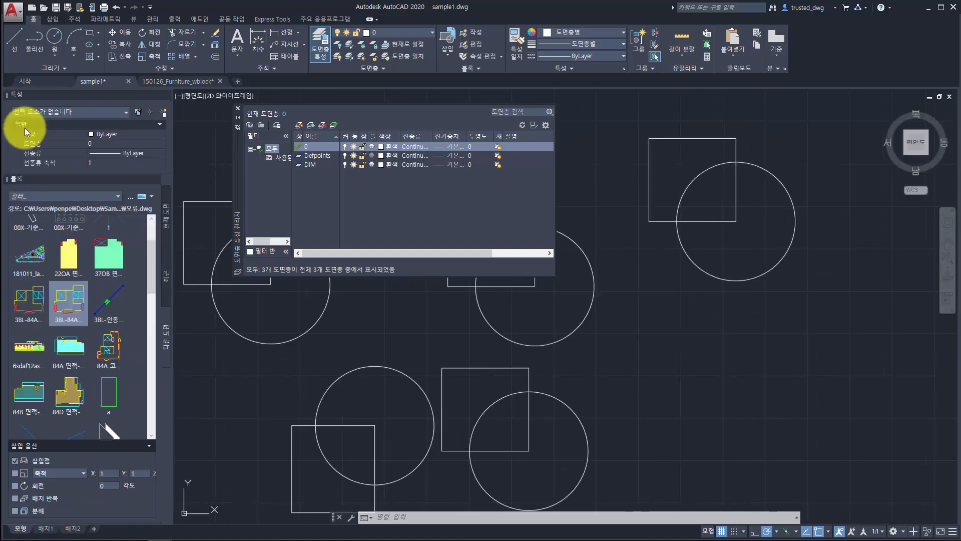
drag(61, 174, 69, 327)
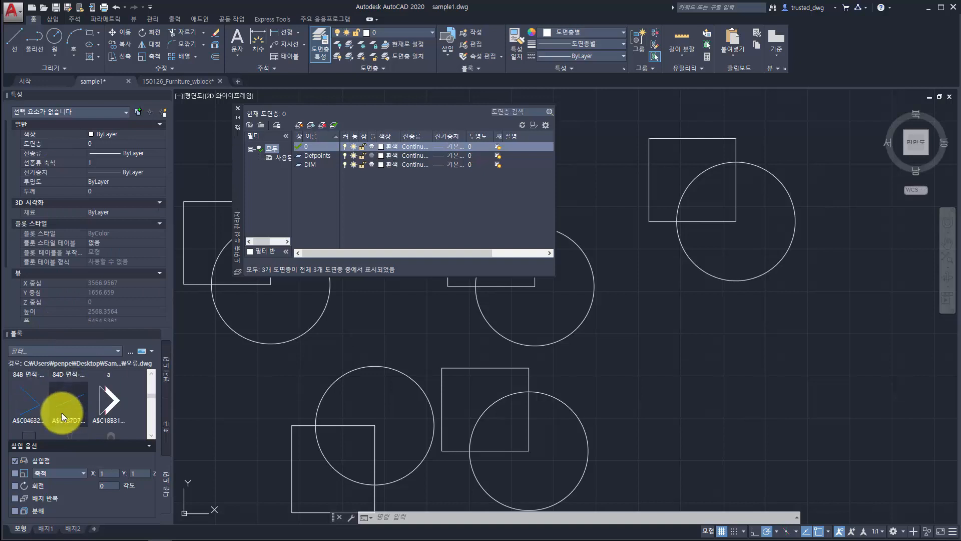
scroll(61, 412, down, 5)
scroll(90, 409, down, 3)
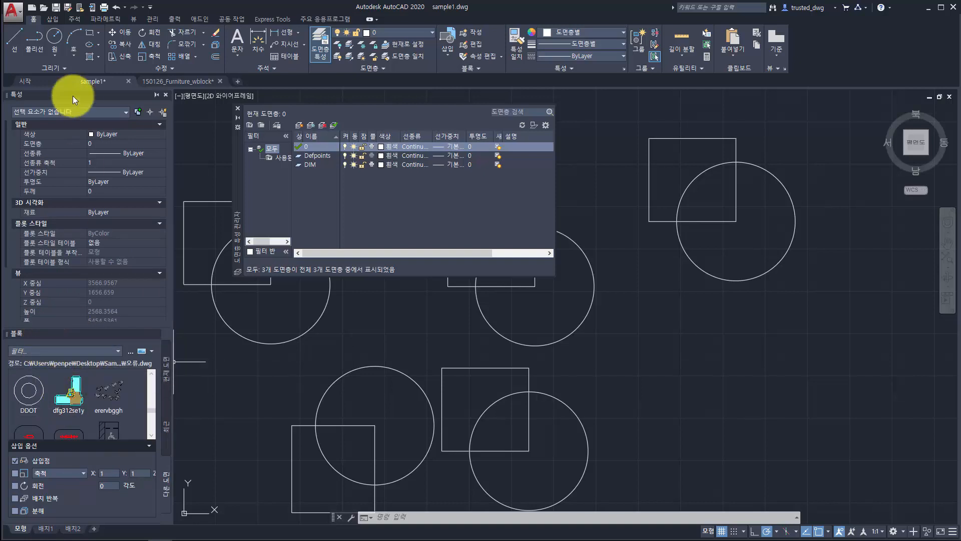
Dock the Blocks palette alone along the drawing area's right side, and collapse it to an auto-hiding strip that expands on demand
mouse_move(91, 334)
mouse_down()
mouse_move(324, 344)
mouse_move(781, 242)
mouse_up()
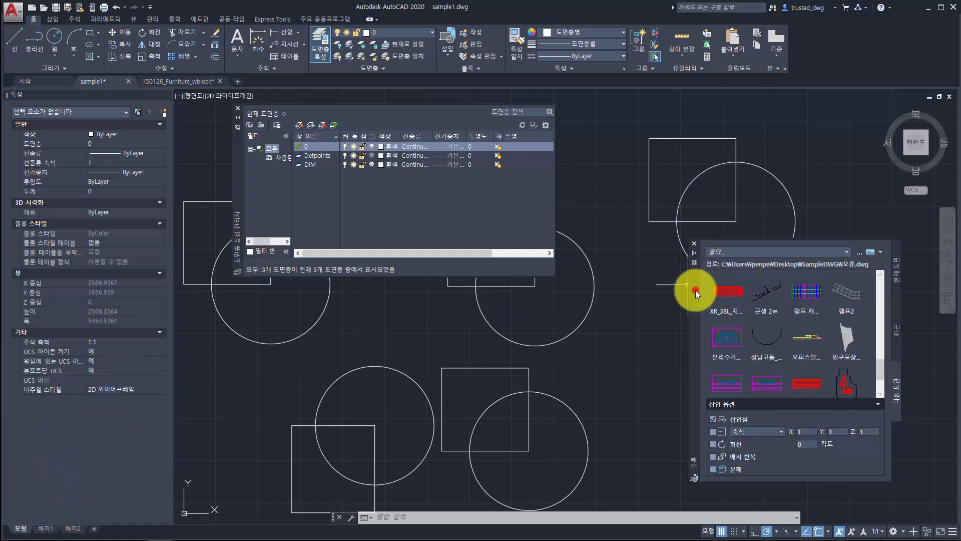
drag(696, 293, 947, 168)
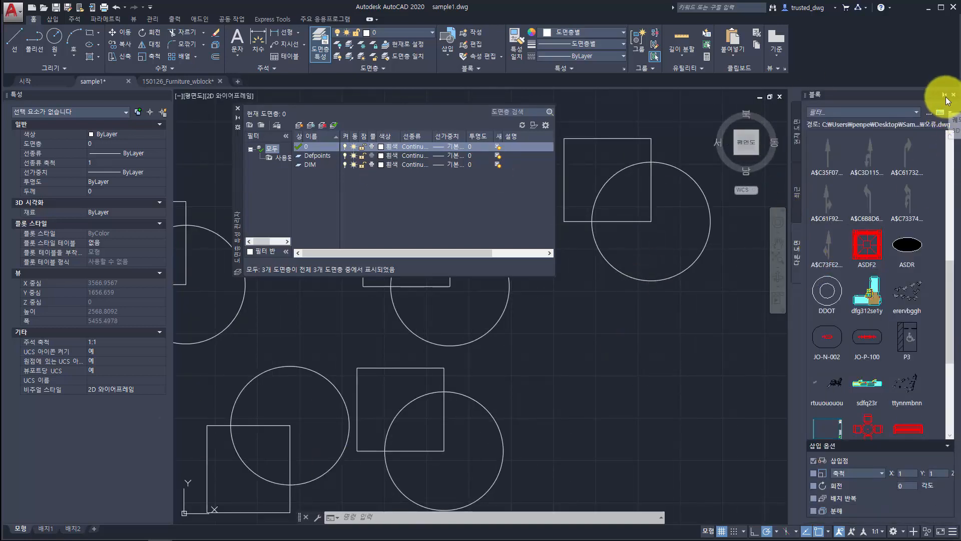
click(944, 96)
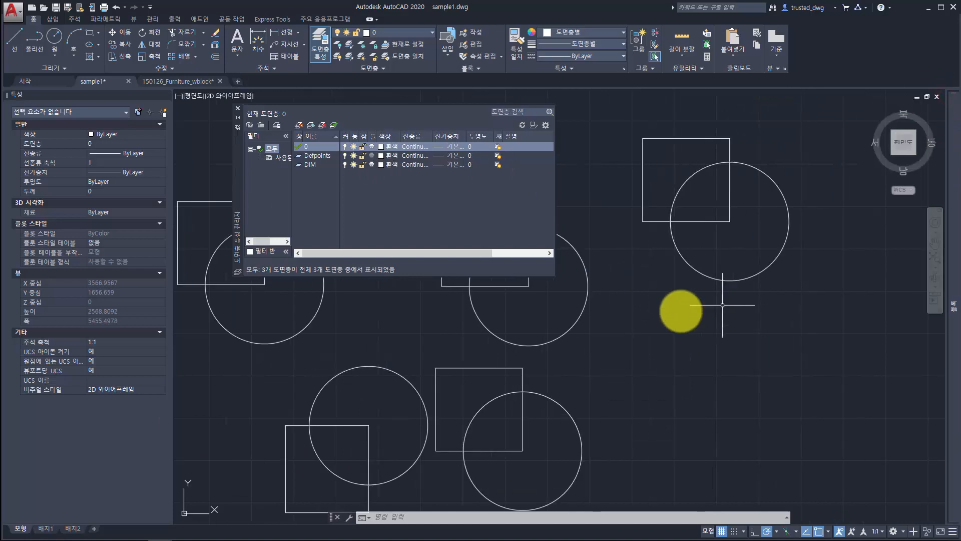
middle_drag(607, 315, 622, 331)
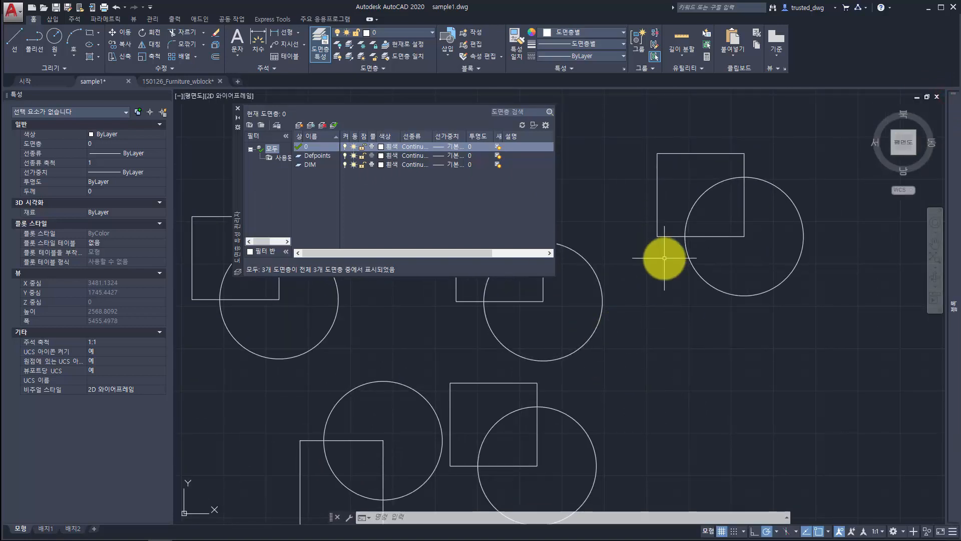
mouse_move(953, 255)
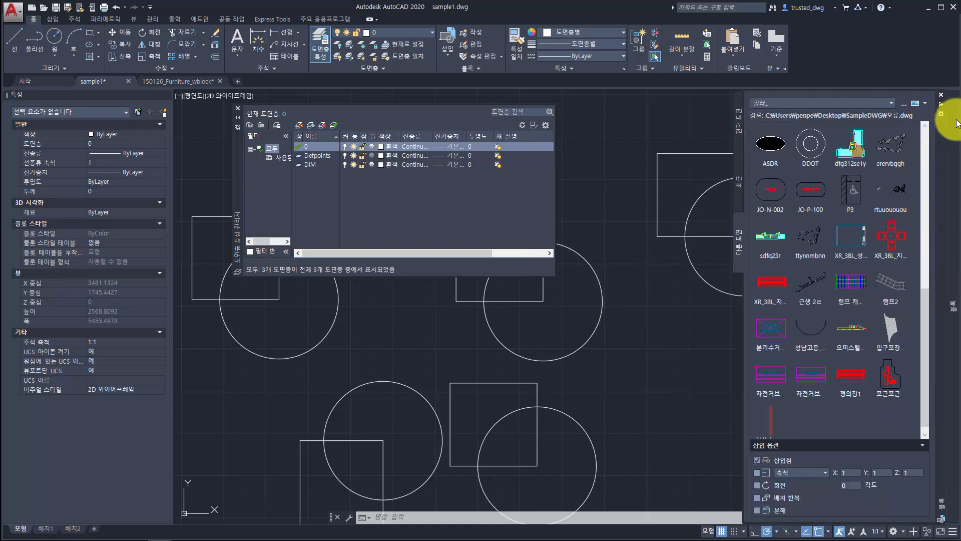
Float the Blocks palette over the drawing, and show its recent blocks followed by its current-drawing blocks
drag(948, 134, 823, 221)
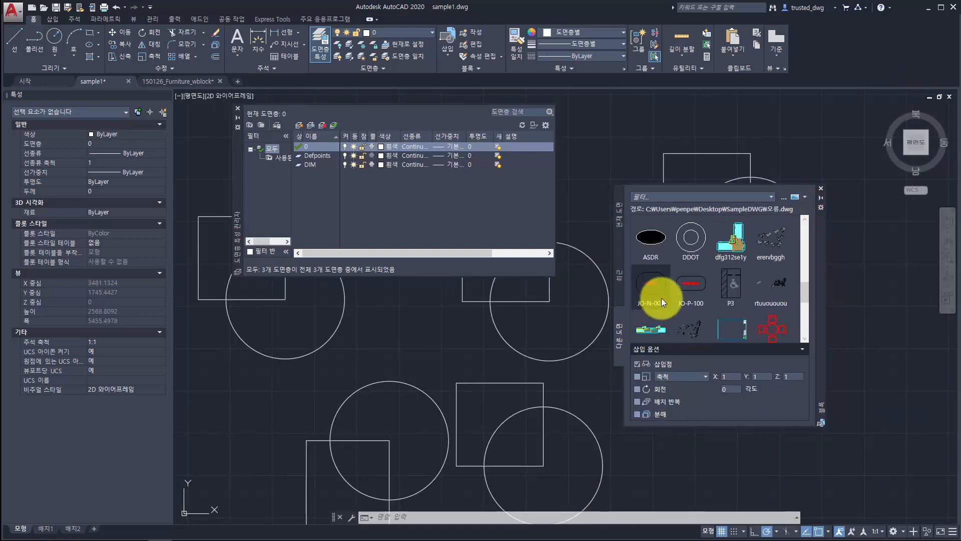
mouse_move(705, 269)
click(620, 266)
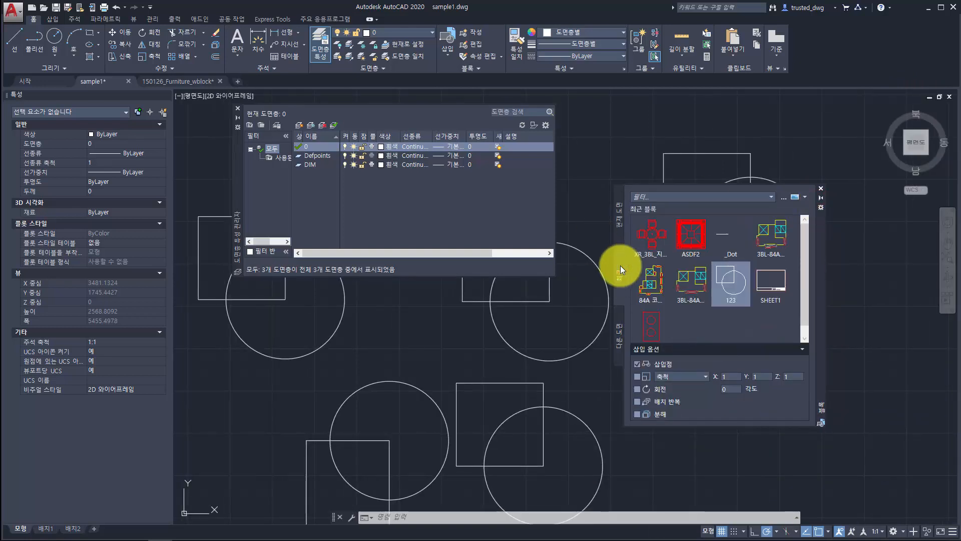
click(618, 227)
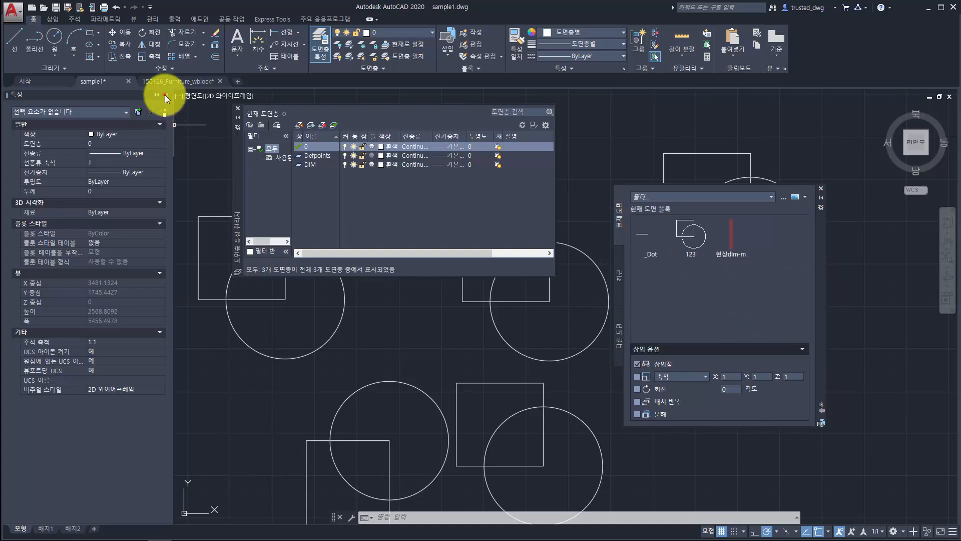
Close the Properties palette and the Layer Properties Manager, and start a new drawing
click(166, 96)
scroll(226, 279, down, 5)
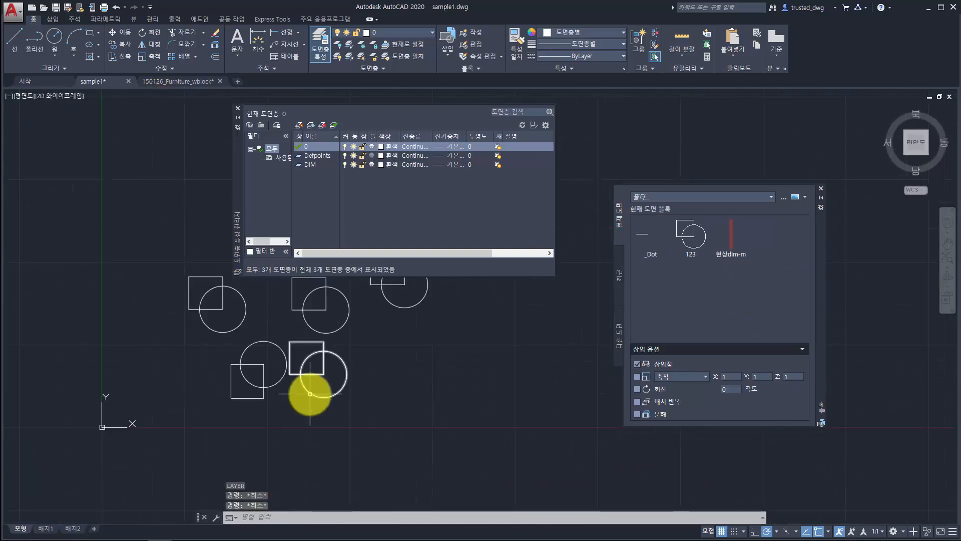
middle_drag(476, 413, 470, 443)
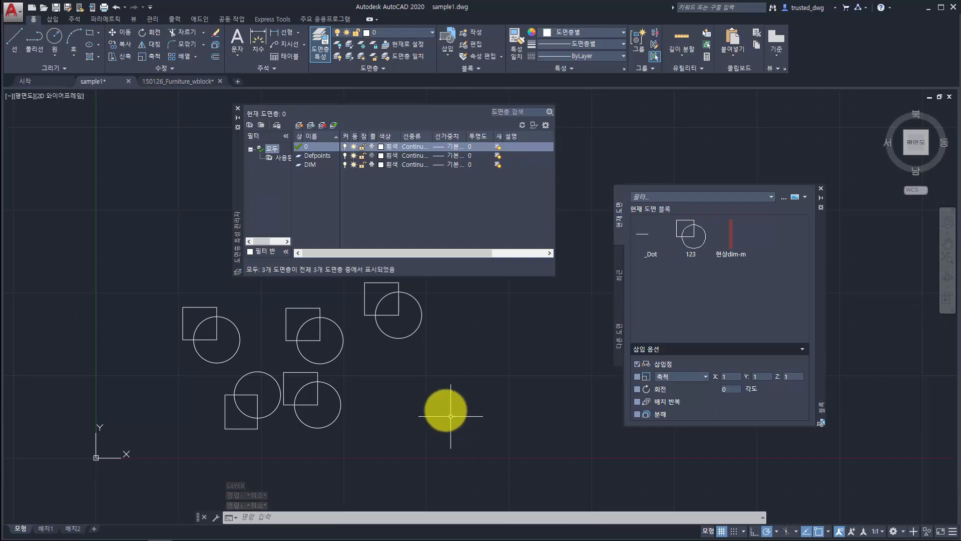
click(235, 82)
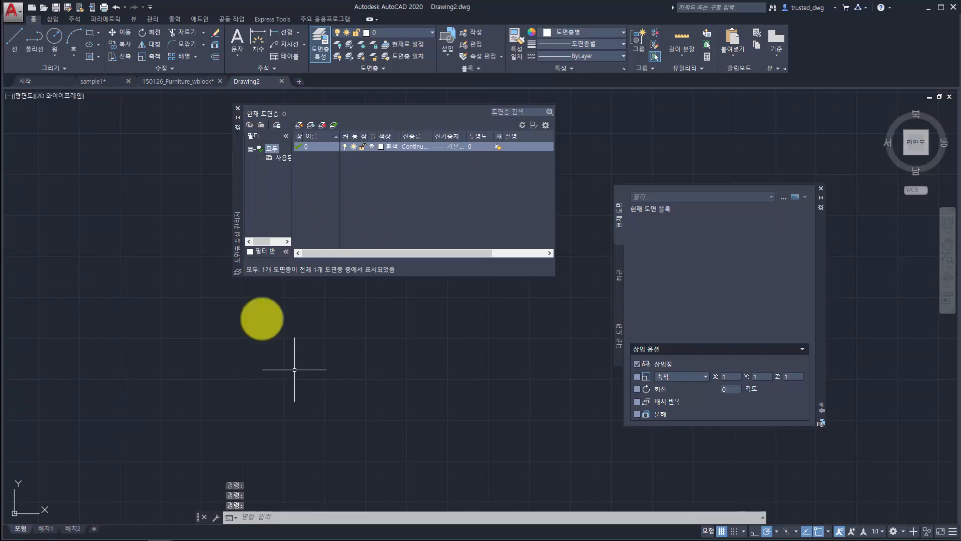
click(238, 108)
text(c)
key(Return)
click(148, 209)
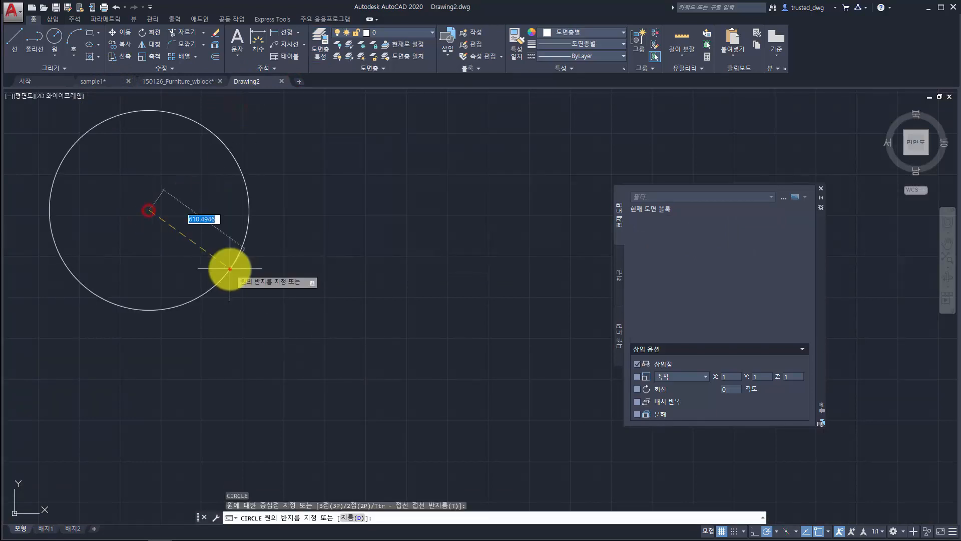
click(232, 251)
click(386, 313)
click(204, 228)
text(e)
key(Return)
Draw two overlapping rectangles offset diagonally, and a larger rectangle enclosing both that shares the lower one's bottom-right corner
text(rec)
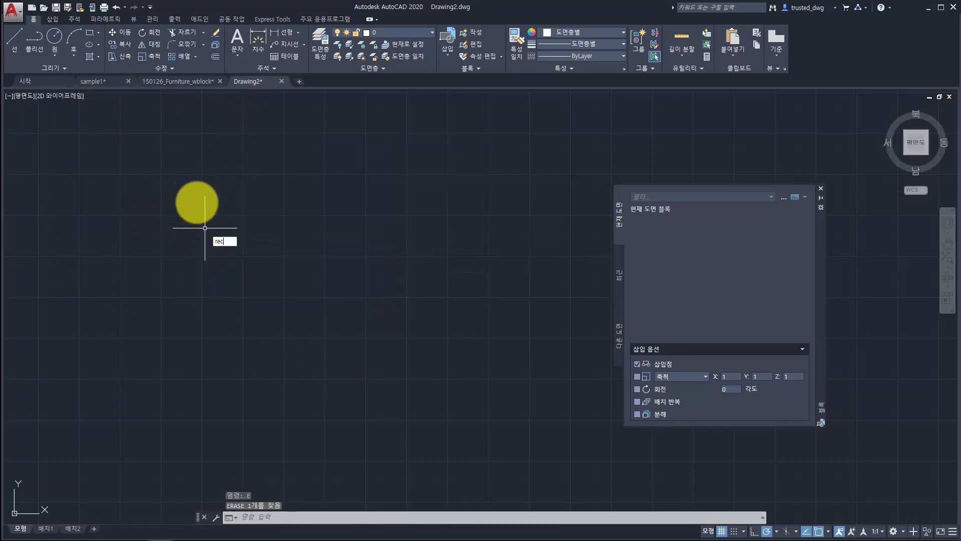
key(Return)
click(170, 171)
click(336, 283)
key(Return)
click(231, 215)
click(408, 323)
key(Return)
click(118, 133)
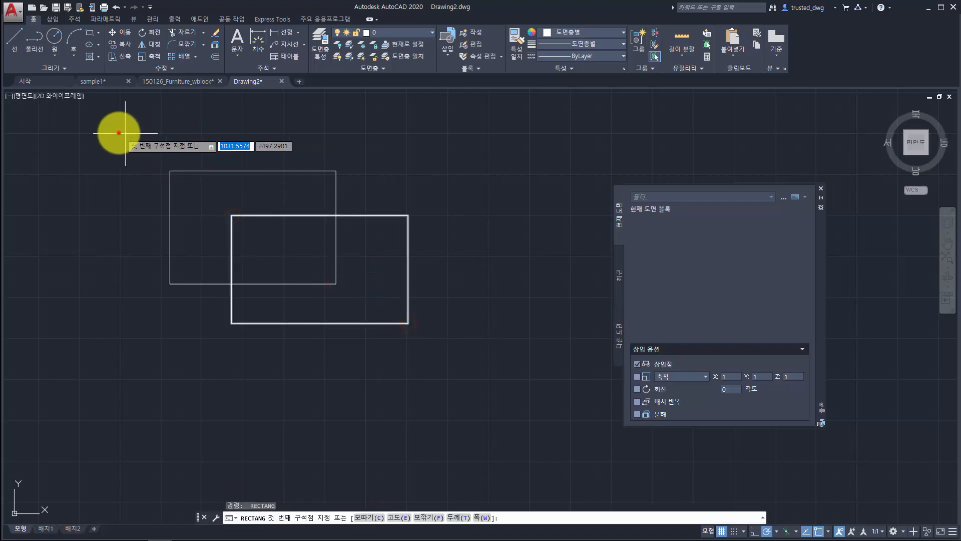
click(408, 323)
Try to define a block named 123 with a picked base point and no selected objects, and undo the definition
text(b)
key(Return)
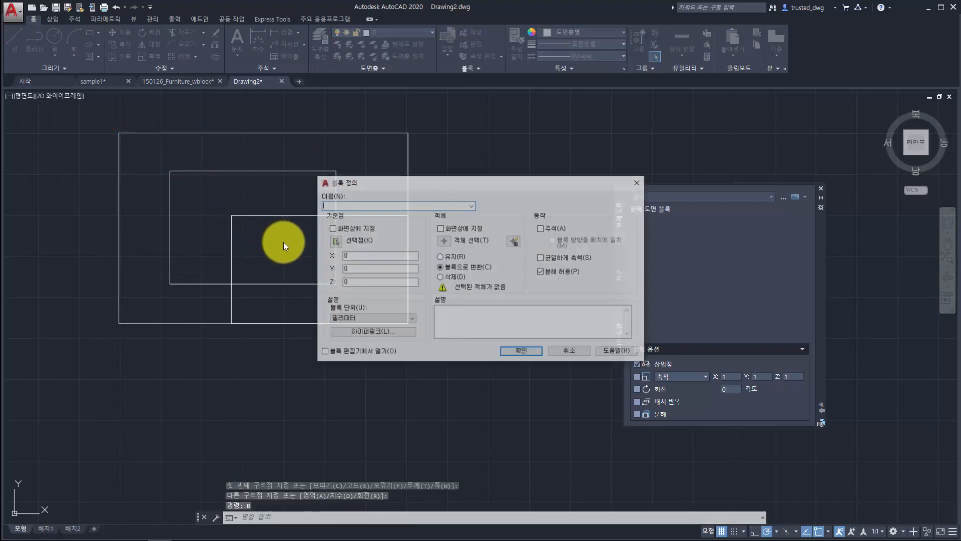
text(123)
click(333, 241)
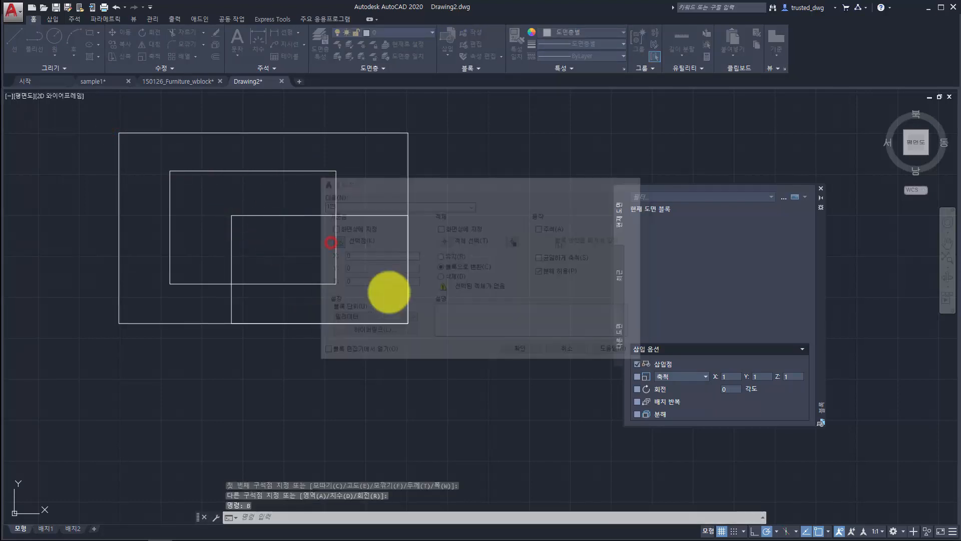
click(279, 300)
click(522, 351)
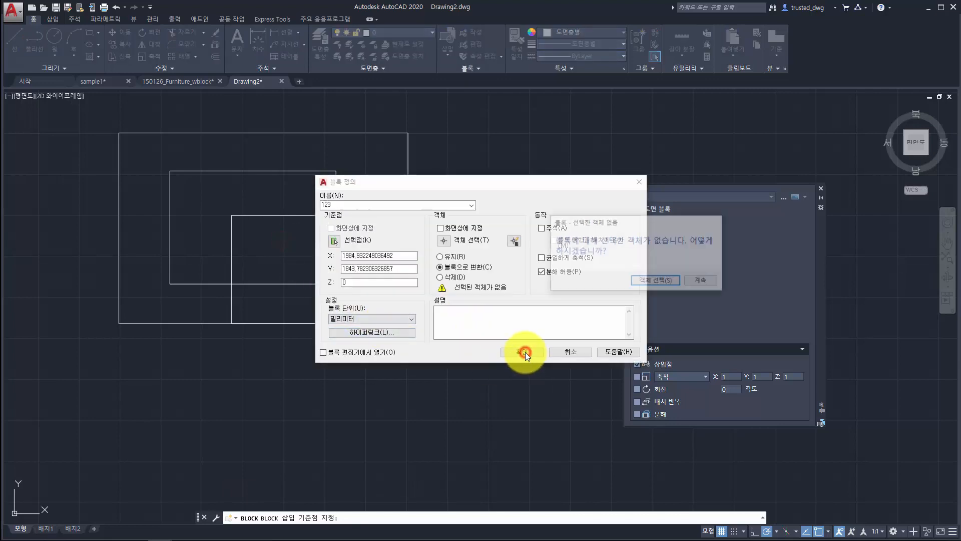
click(617, 264)
click(425, 272)
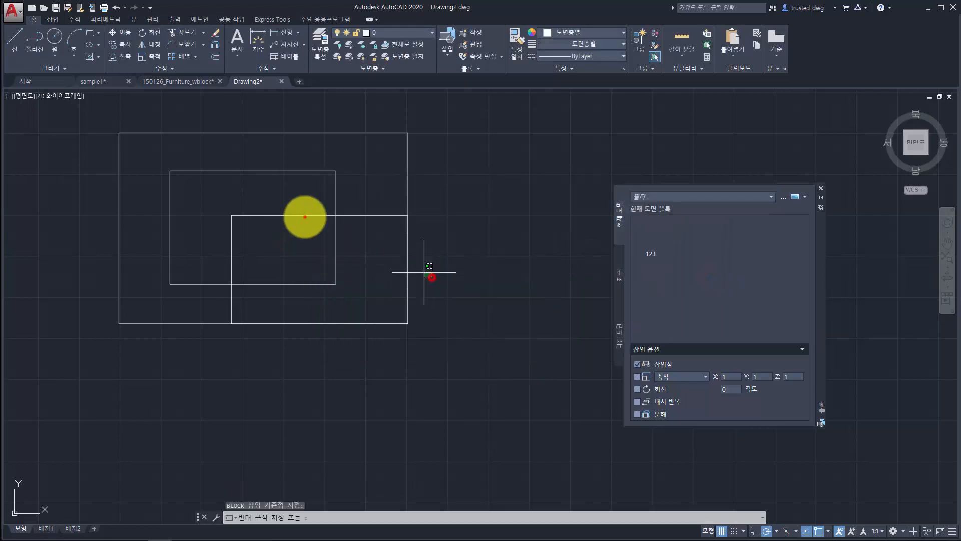
click(304, 216)
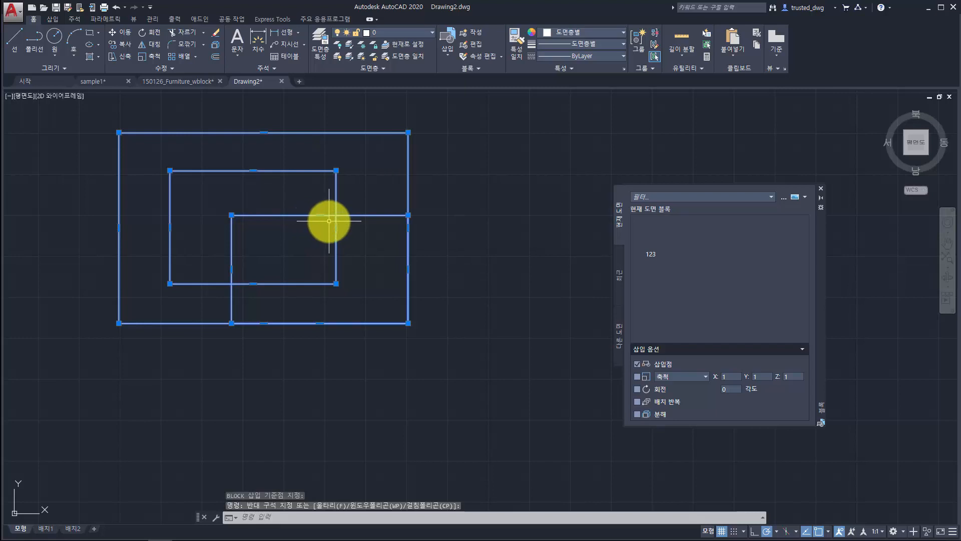
key(ctrl+z)
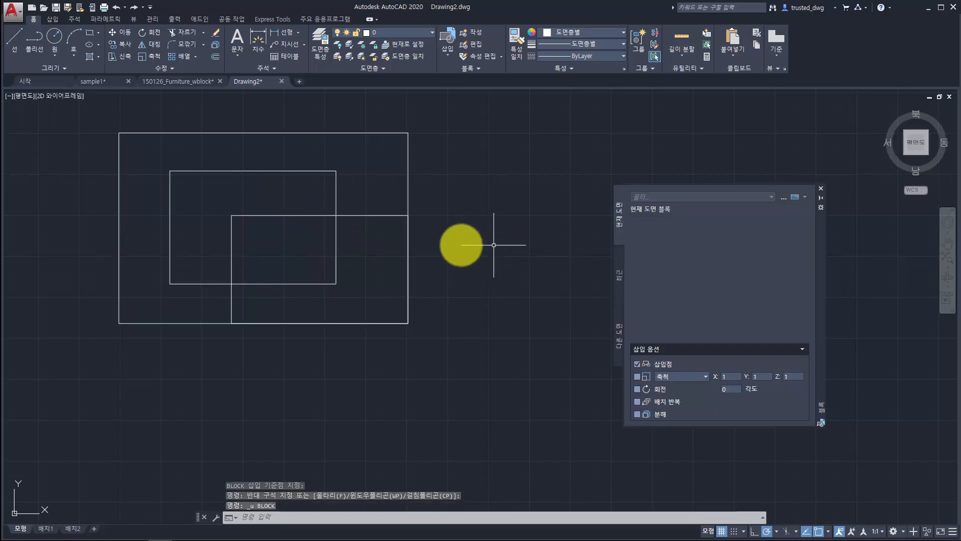
Define the three rectangles as a block named 123, with its base point at the lower inner rectangle's top-left corner
click(464, 247)
click(234, 207)
text(b)
key(Return)
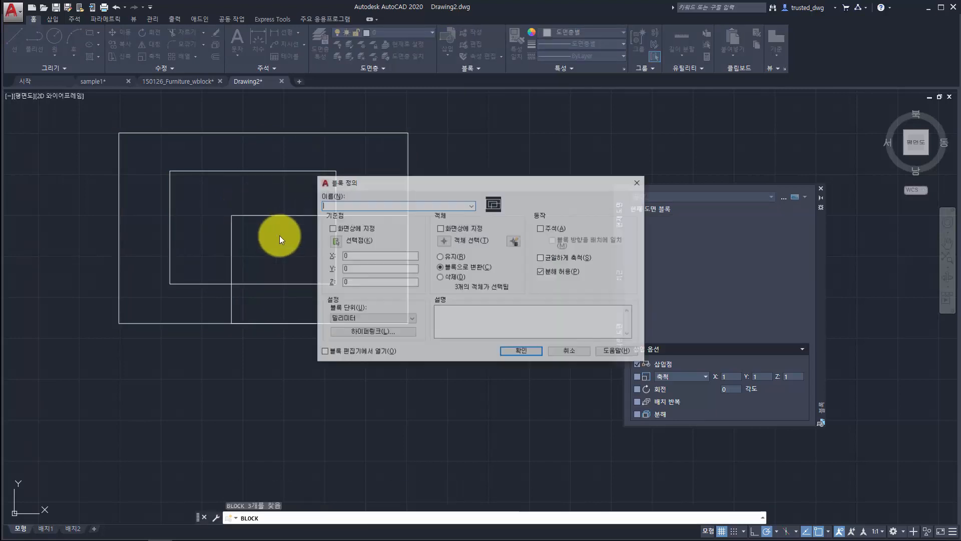
text(123)
click(334, 241)
click(232, 215)
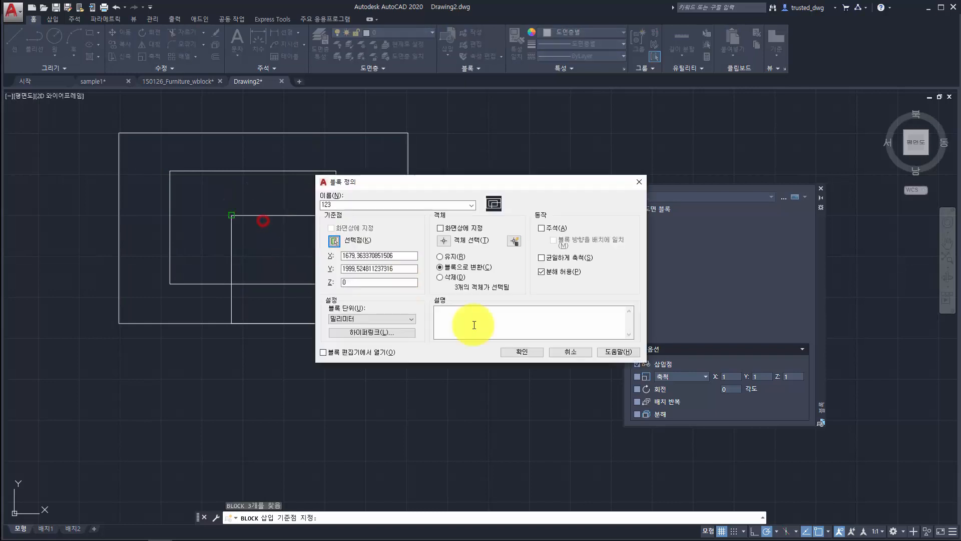
click(532, 350)
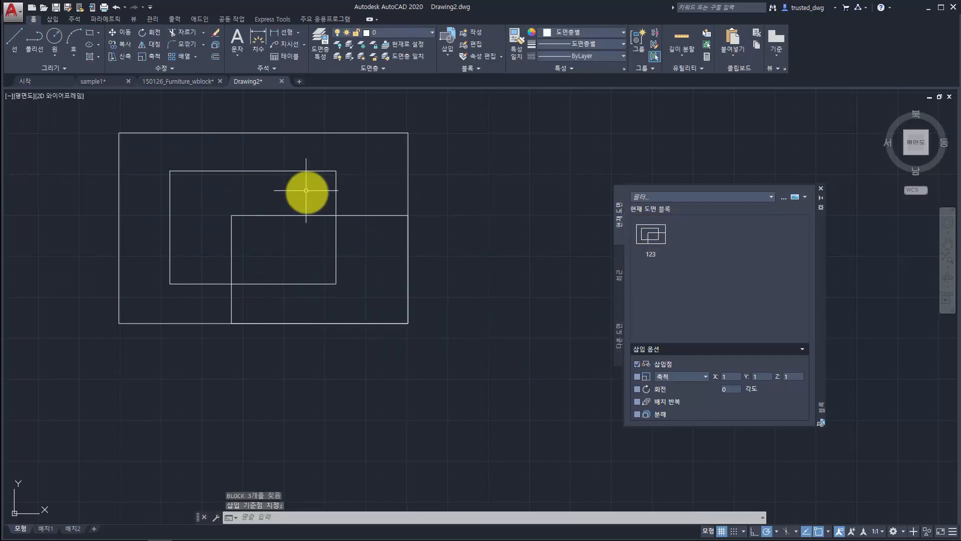
Save the drawing as sample2 in the SampleDWG folder
key(ctrl+shift+s)
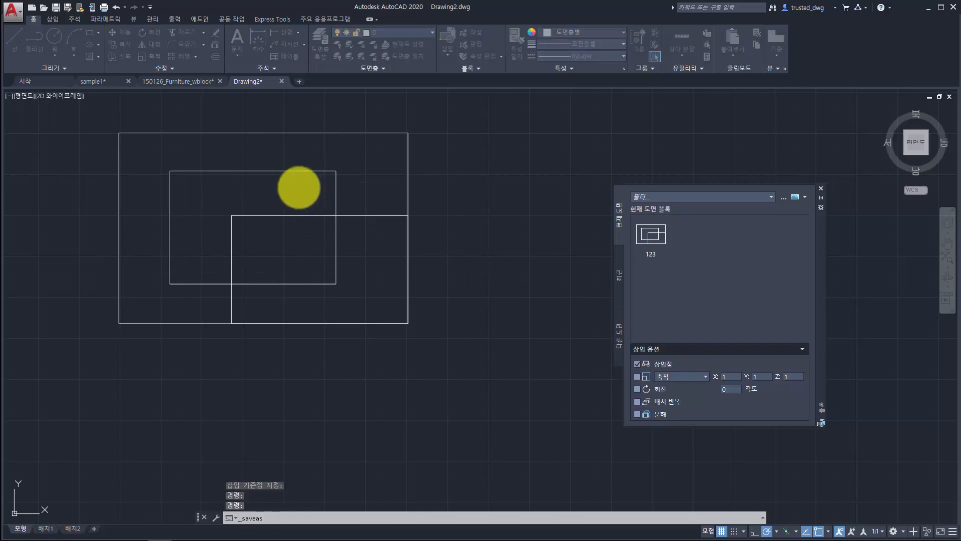
text(sampl)
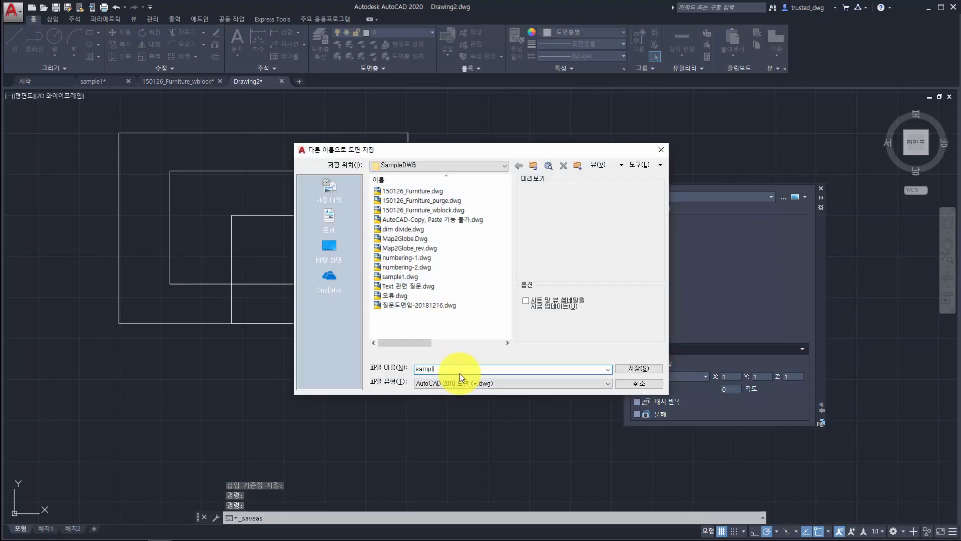
text(e2)
key(Return)
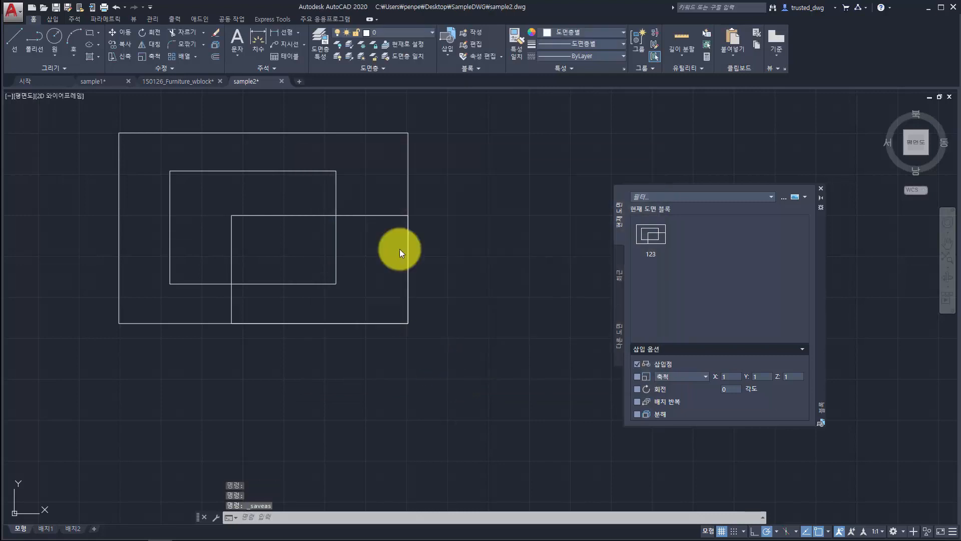
Place the sample2 drawing next to sample1 in the open-file order, and compare block 123 in both drawings
drag(232, 82, 97, 81)
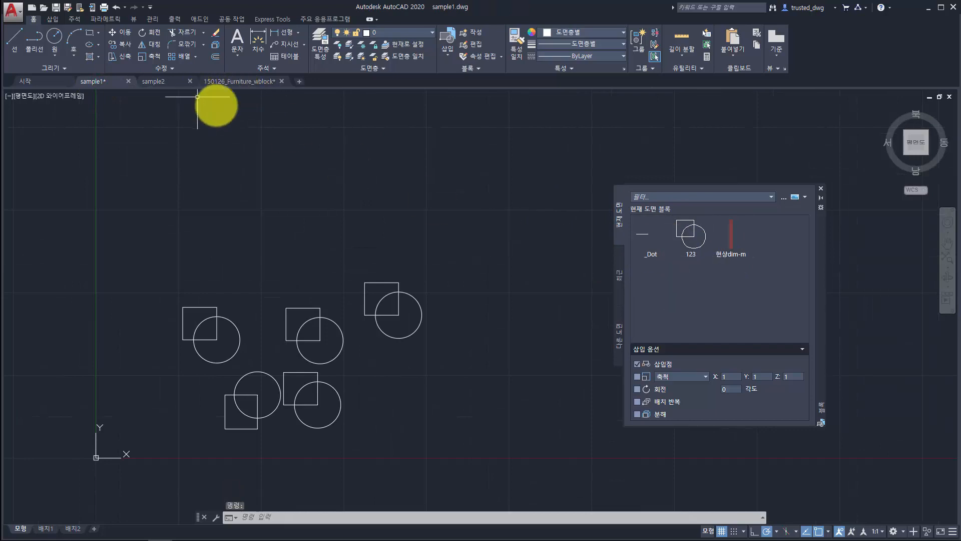
click(151, 81)
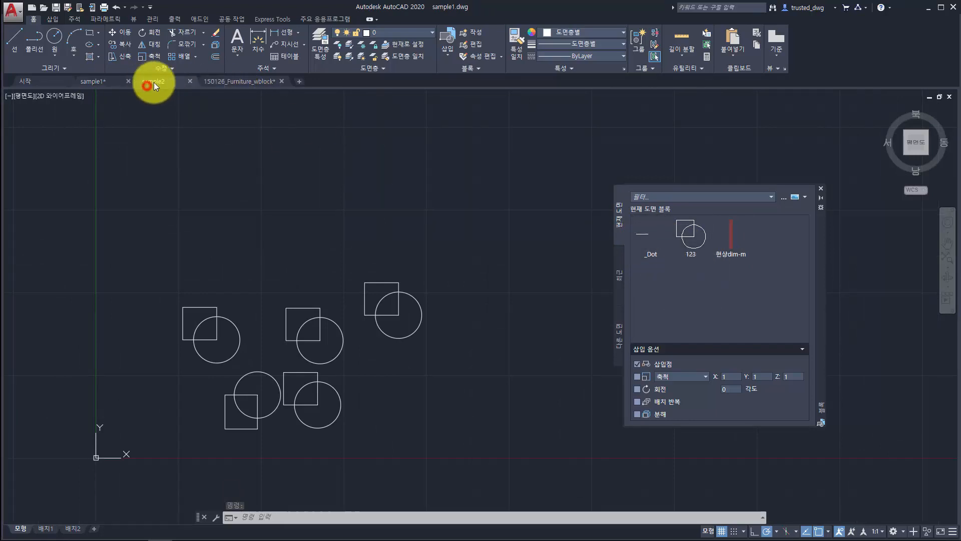
click(84, 80)
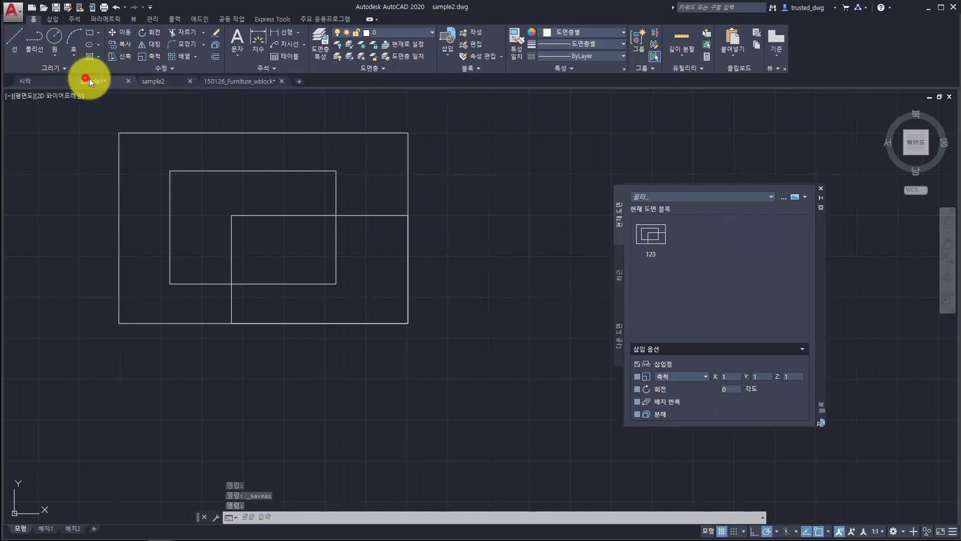
Examine sample1's exploded square and circle, then one of its intact 123 block references, by selecting each in turn
click(456, 389)
click(370, 279)
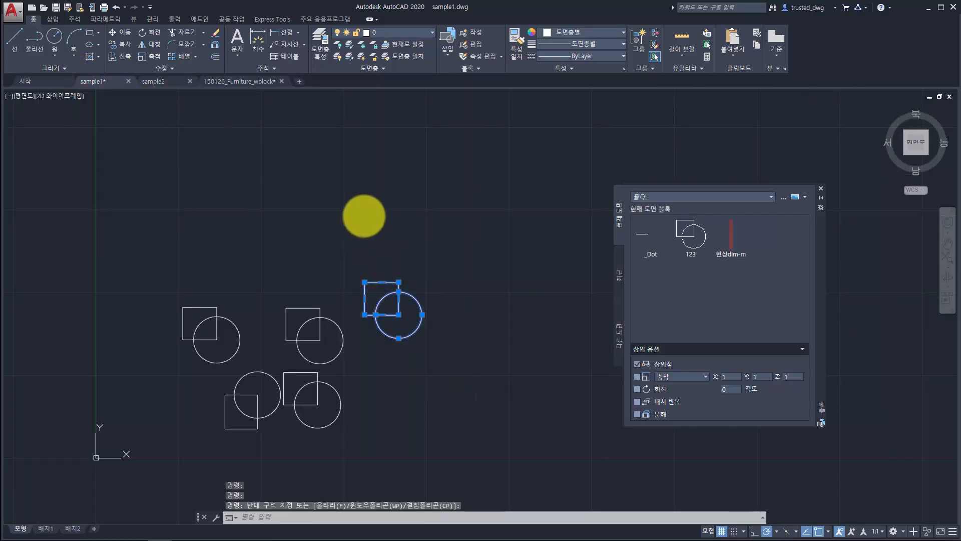
key(Escape)
key(Escape)
click(320, 287)
click(302, 314)
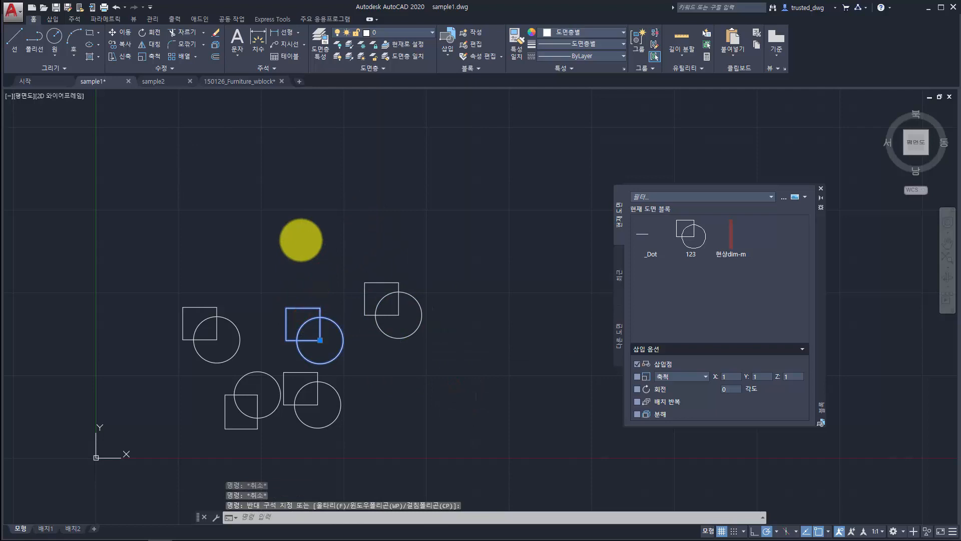
Return to sample2 and place a second instance of block 123 to the lower right of the first
click(155, 81)
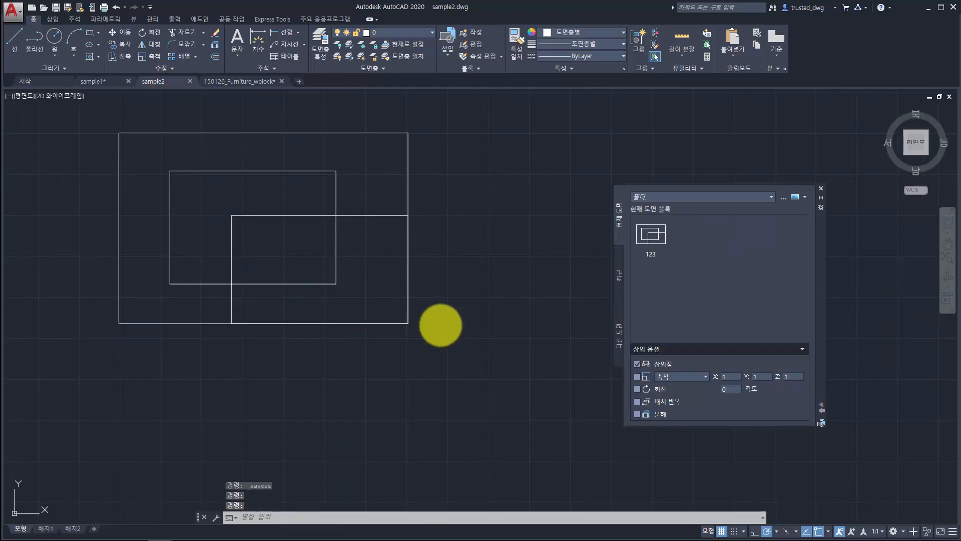
scroll(440, 328, down, 4)
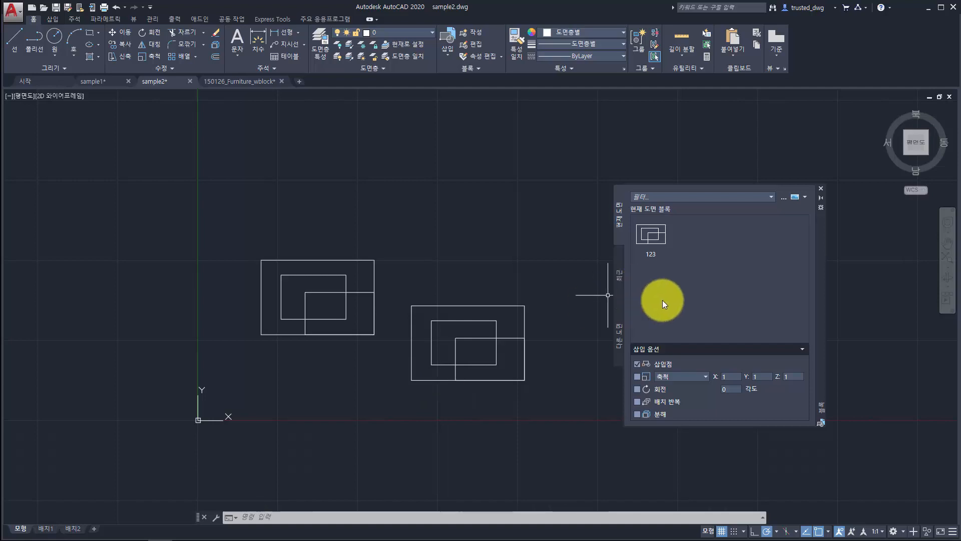
Insert the recent square-and-circle block 123 without redefining the existing definition, placing the instance above the other two
click(620, 275)
click(642, 236)
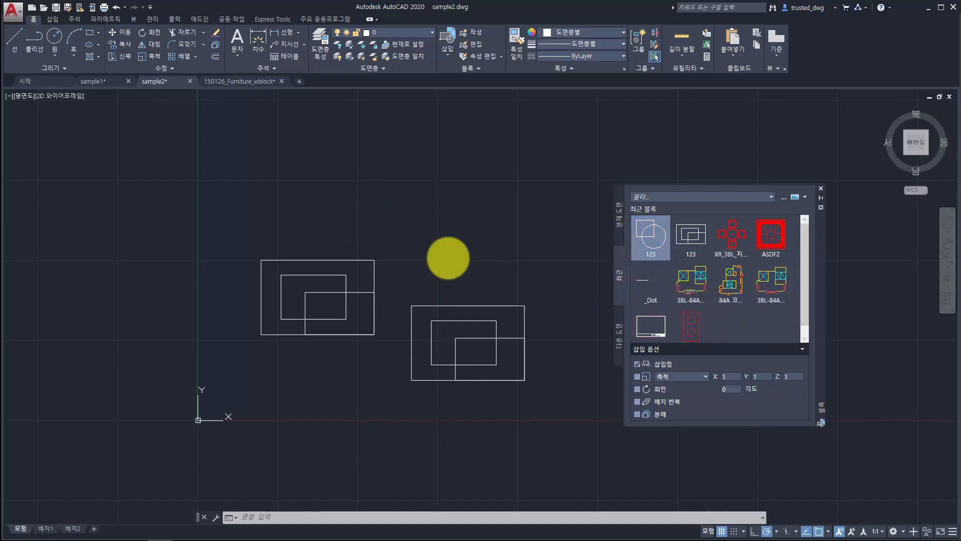
mouse_move(656, 237)
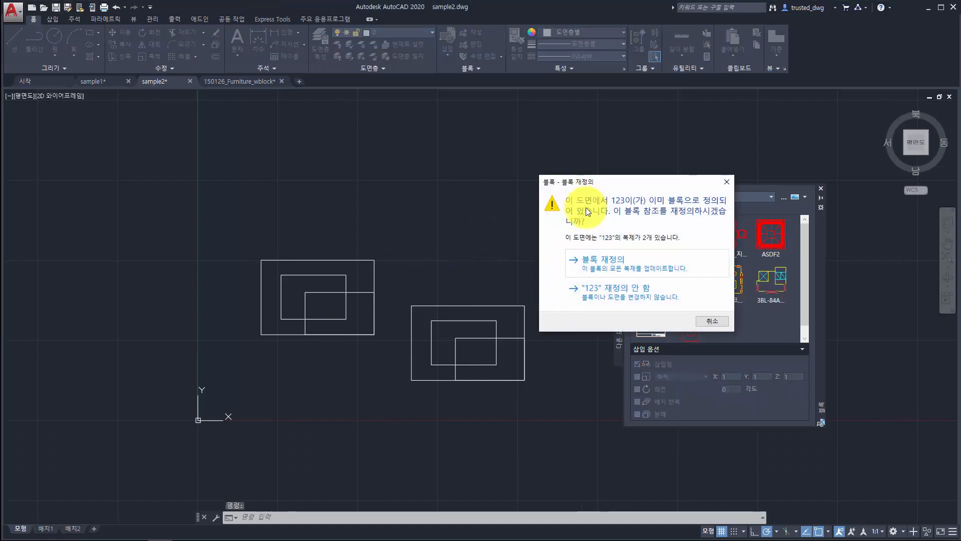
mouse_move(595, 183)
mouse_down()
mouse_move(548, 203)
mouse_move(429, 202)
mouse_up()
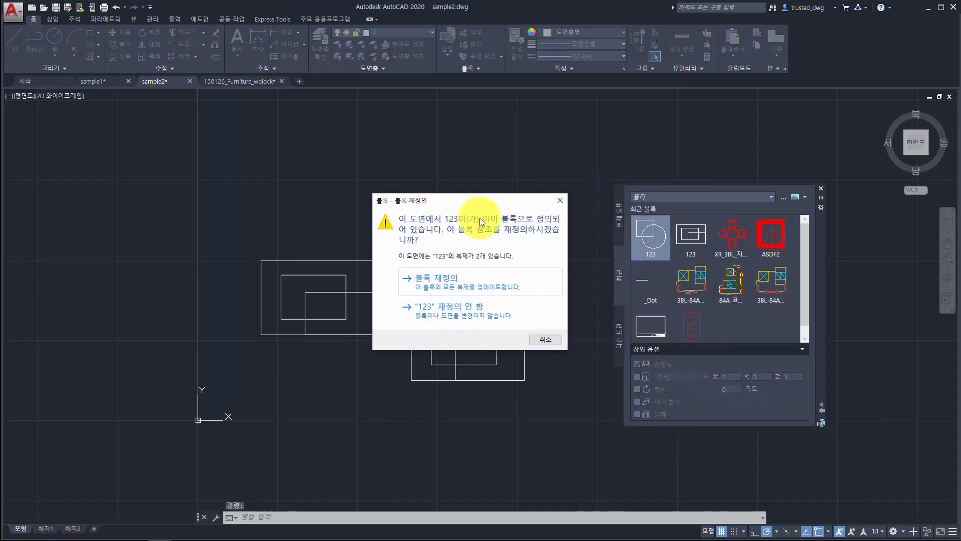
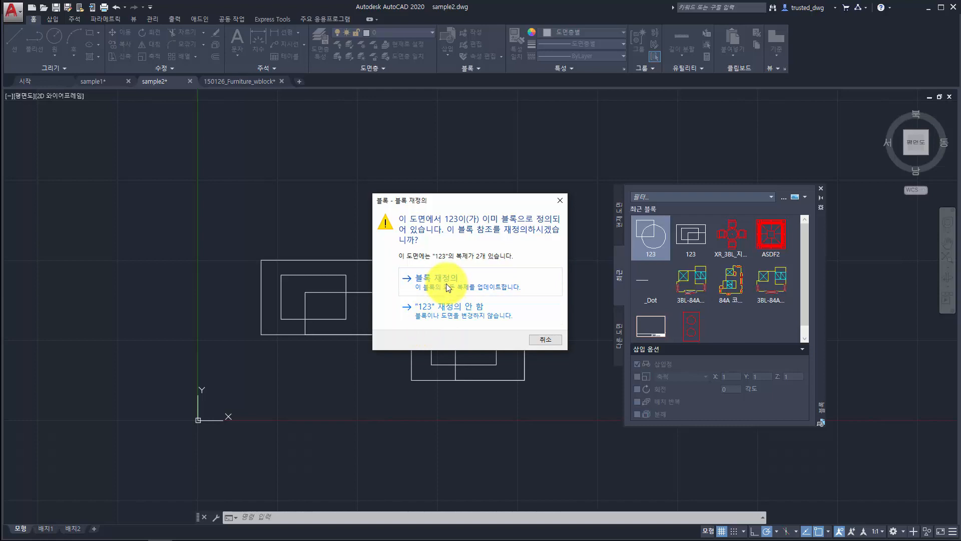
click(475, 311)
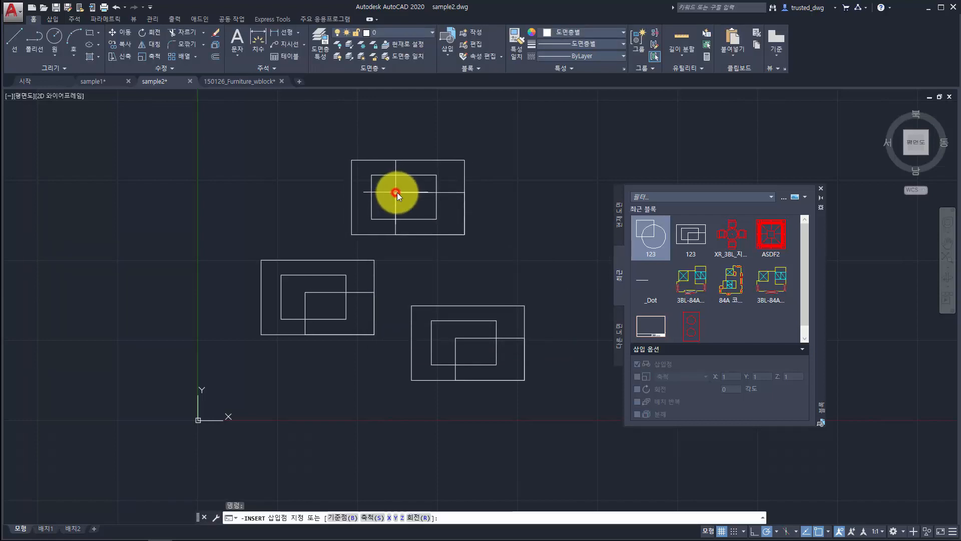
click(395, 193)
Insert the recent square-and-circle block 123 again, redefining the existing block, and place it at the drawing's lower left
click(628, 237)
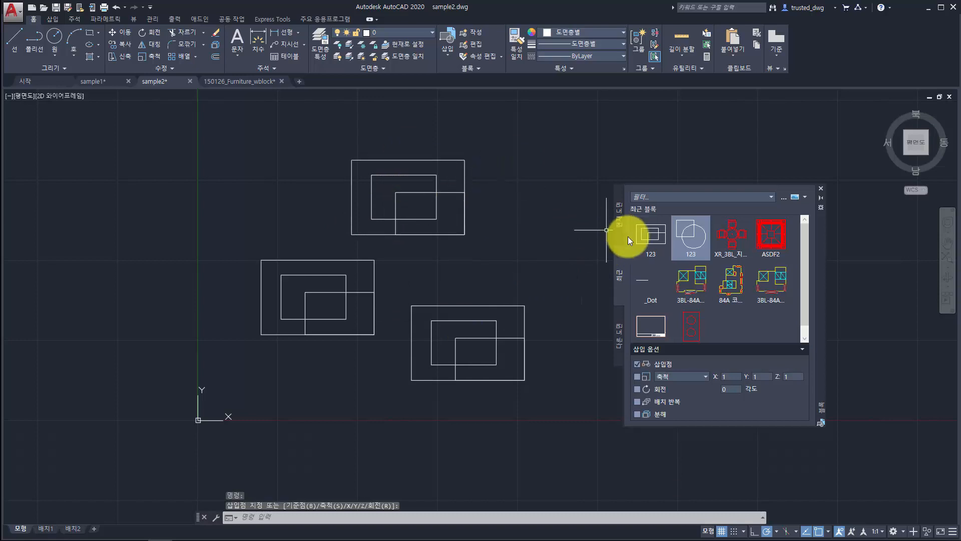
click(690, 240)
click(614, 265)
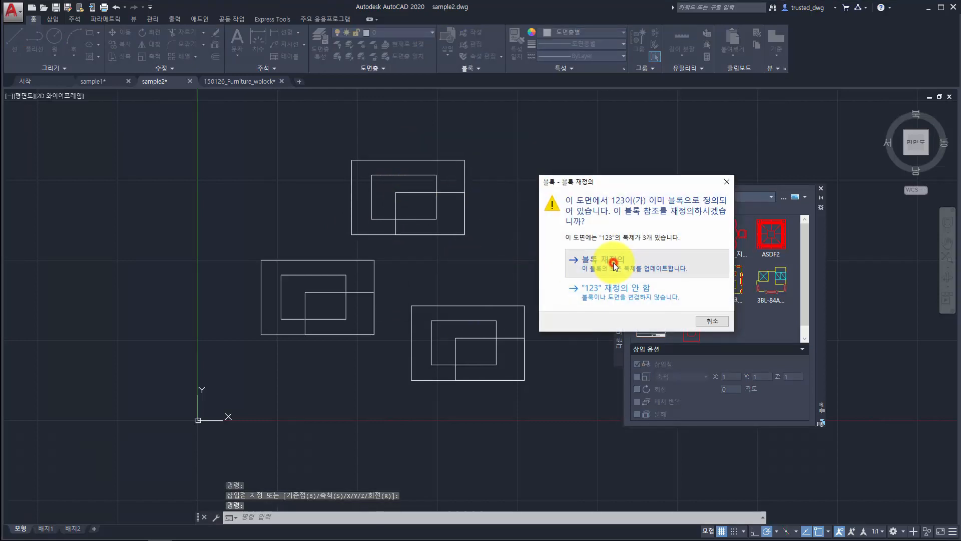
click(315, 395)
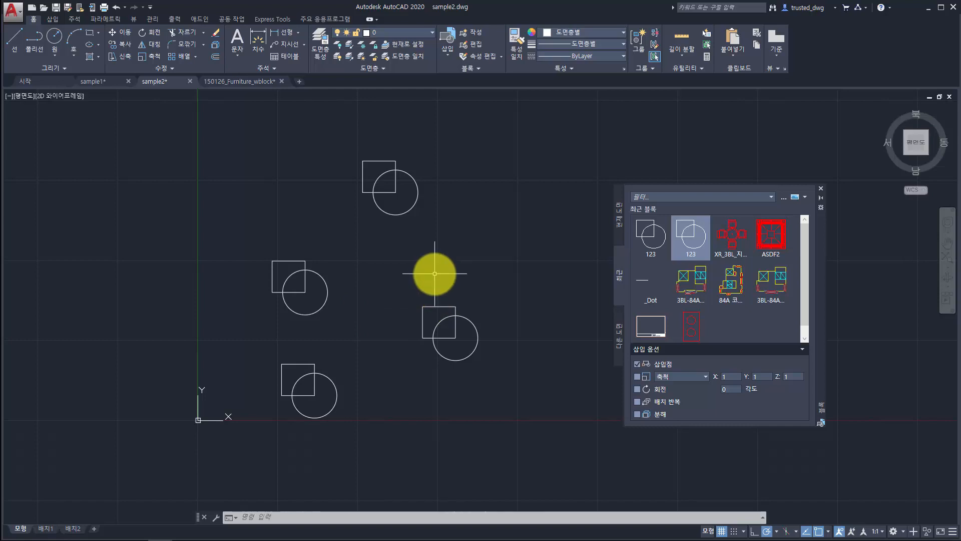
Show the current drawing's blocks and insert another block 123 to the right of the uppermost instance
click(617, 213)
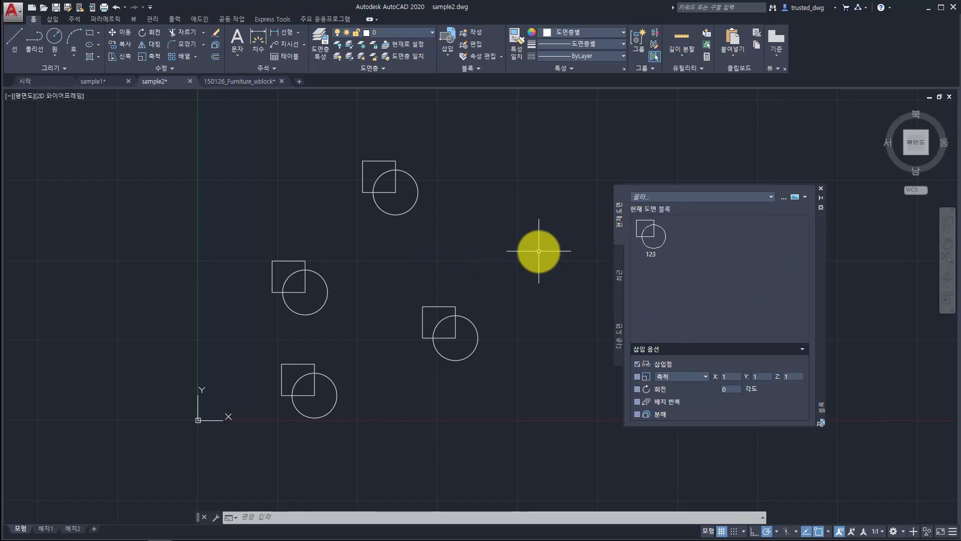
click(659, 241)
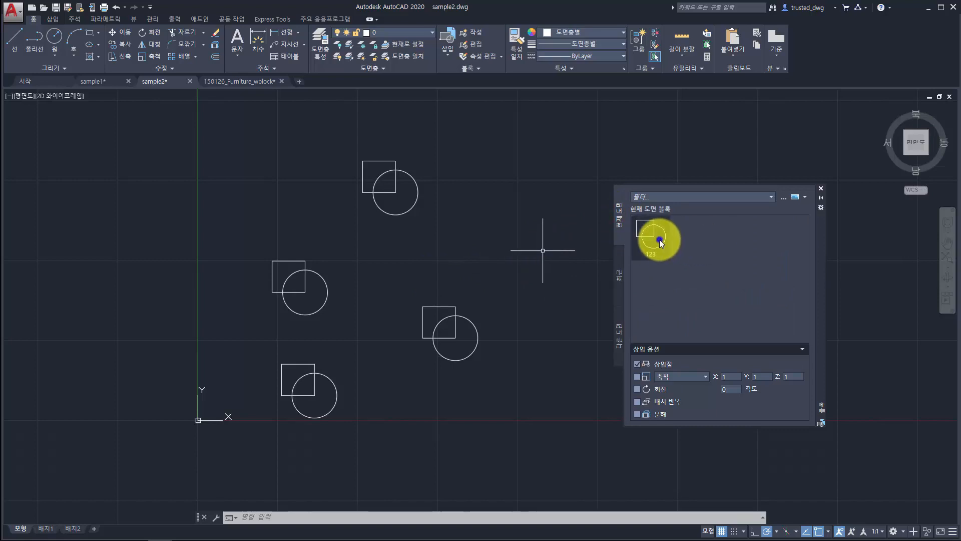
right_click(659, 239)
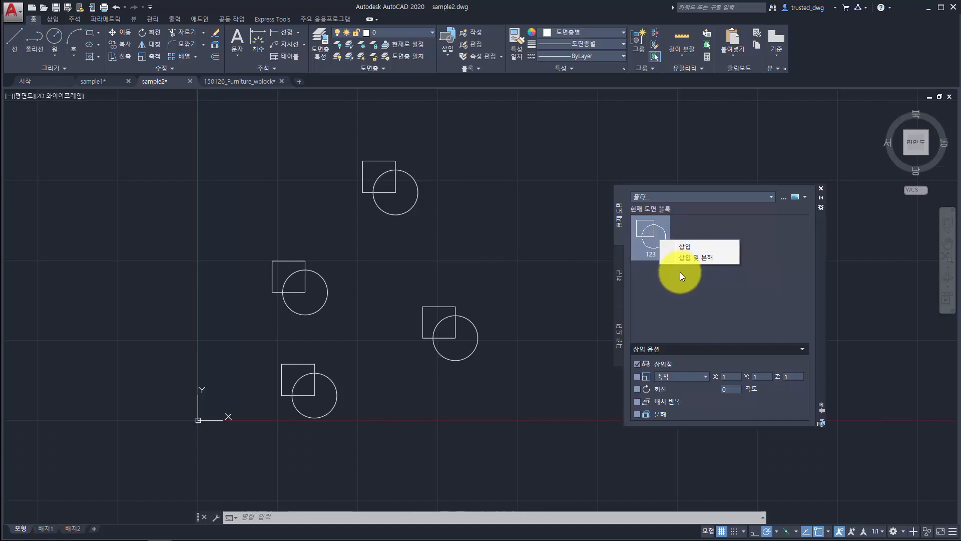
click(684, 246)
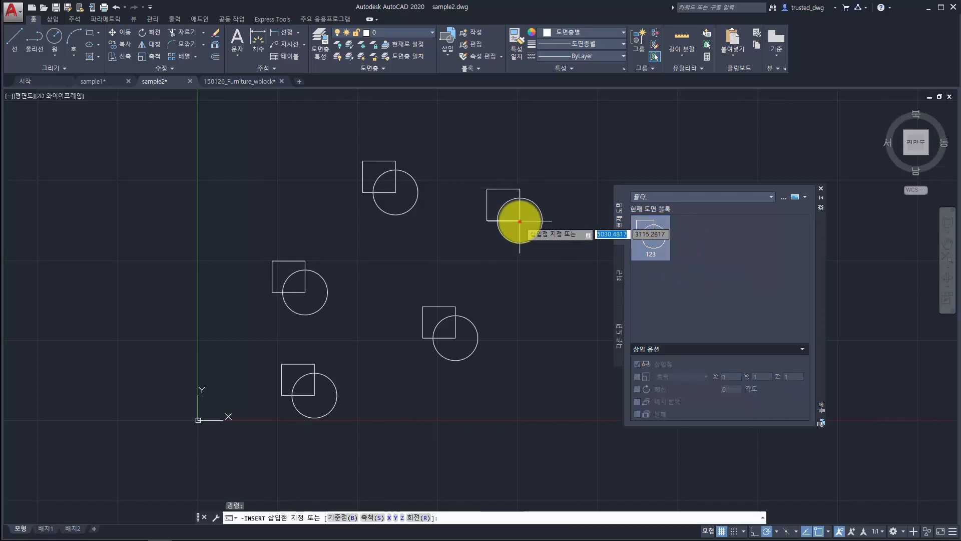
click(520, 221)
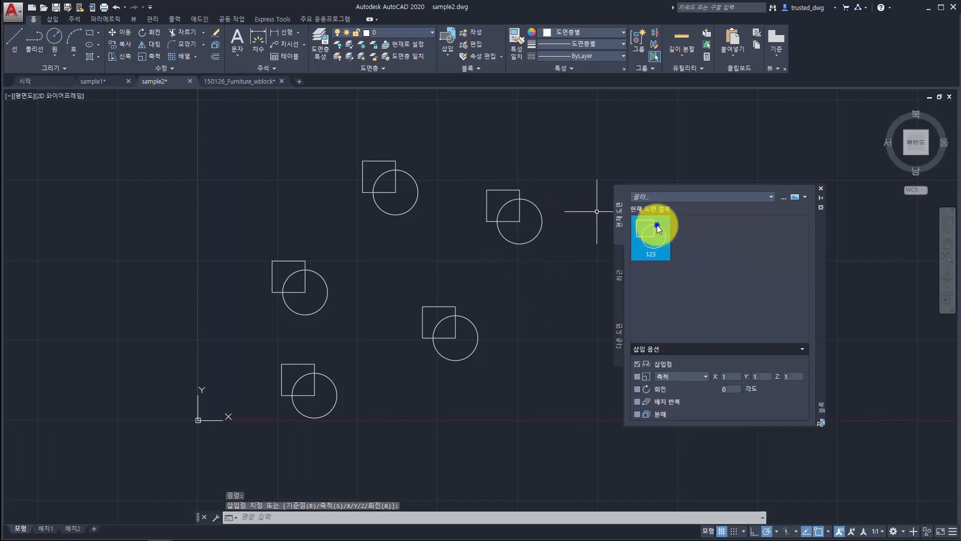
Insert block 123 as exploded geometry at the lower right of the drawing and select its separate circle and square
right_click(656, 224)
click(700, 245)
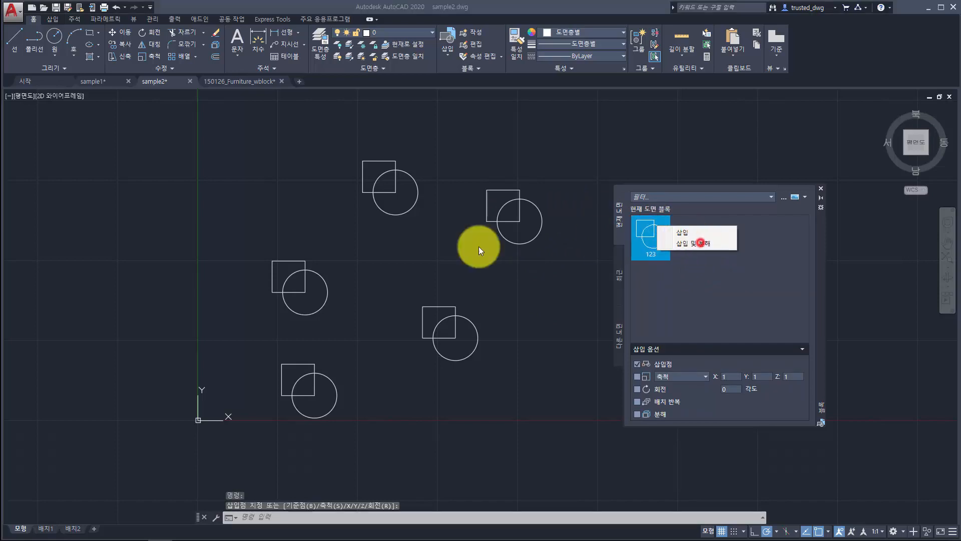
click(513, 416)
click(542, 453)
click(525, 430)
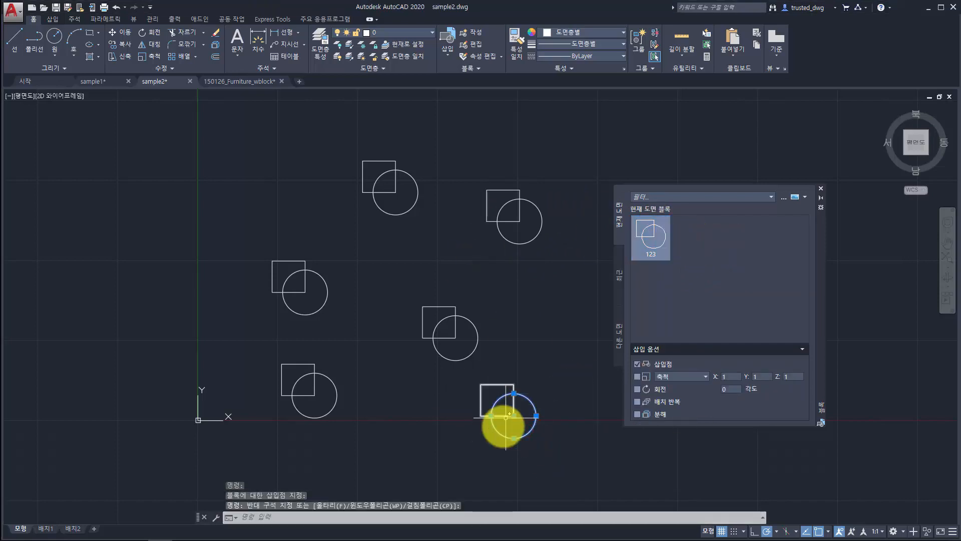
click(490, 438)
click(466, 404)
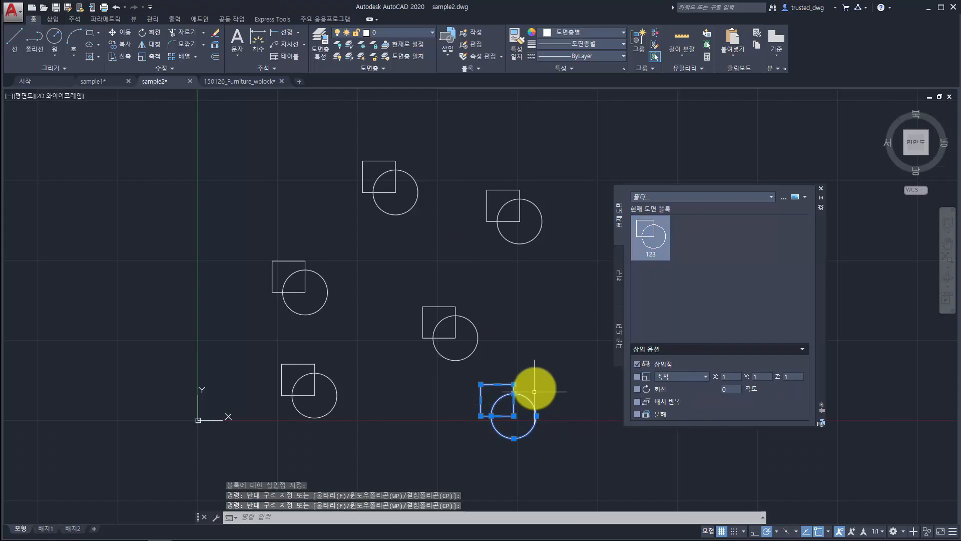
Remove both 123 blocks, the XR_3BL outdoor table block and the 84A block from the recent blocks list
click(620, 273)
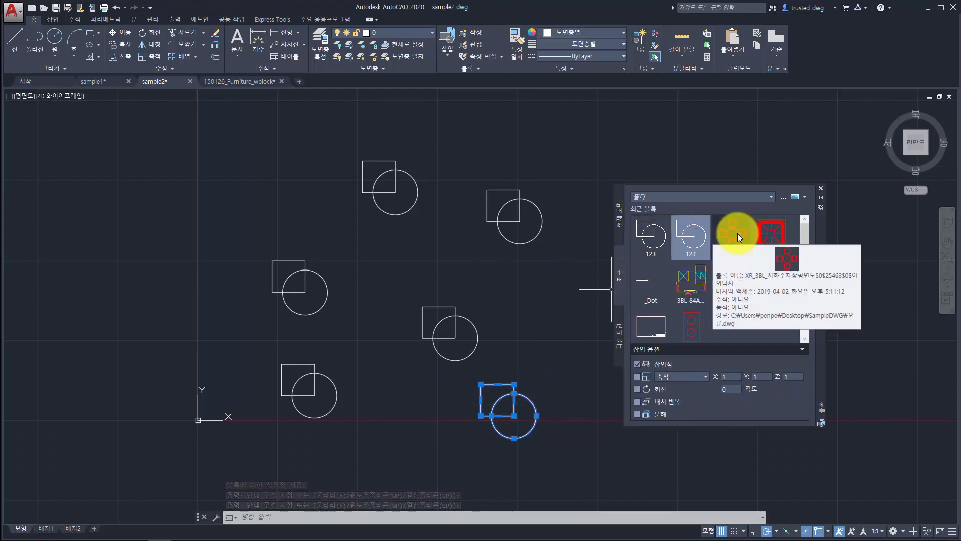
right_click(649, 239)
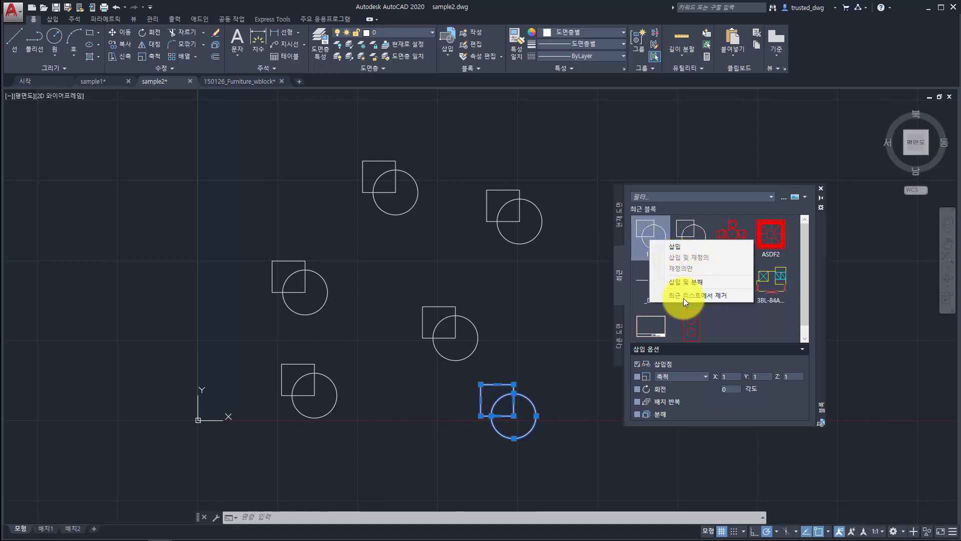
click(737, 322)
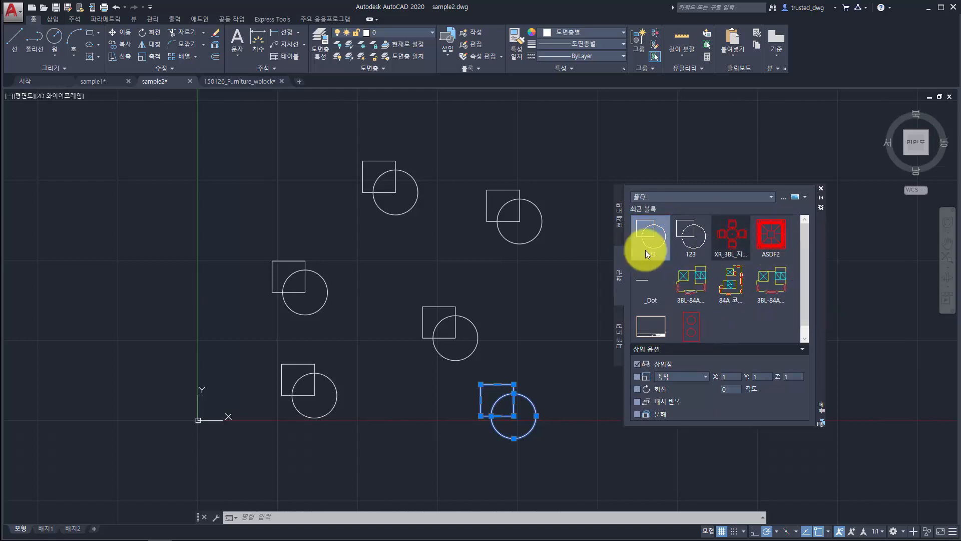
click(656, 241)
right_click(656, 240)
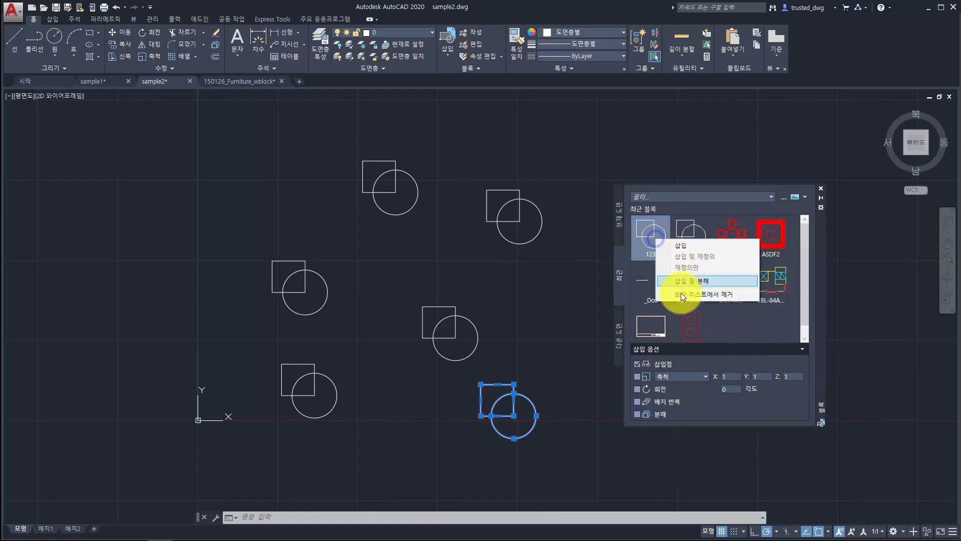
click(680, 293)
right_click(655, 239)
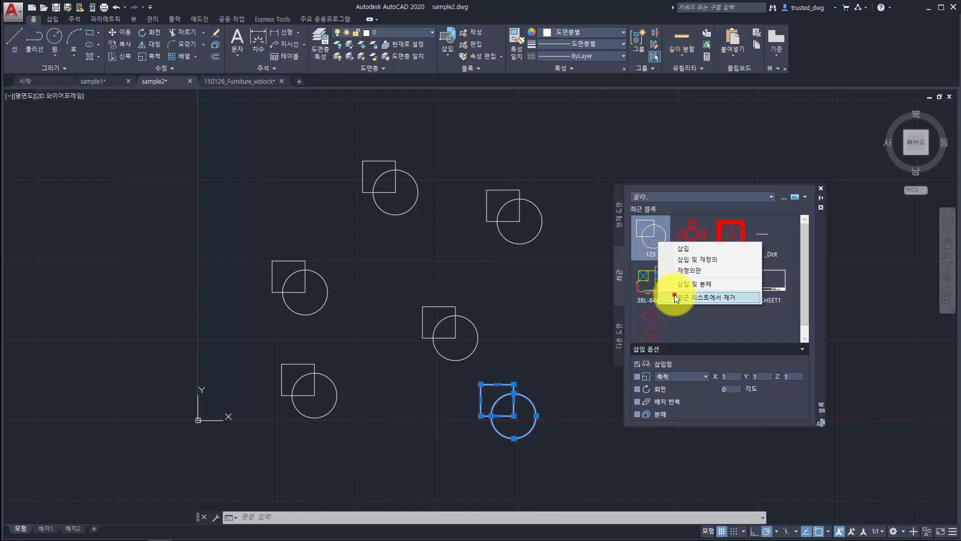
click(678, 297)
right_click(651, 235)
click(675, 290)
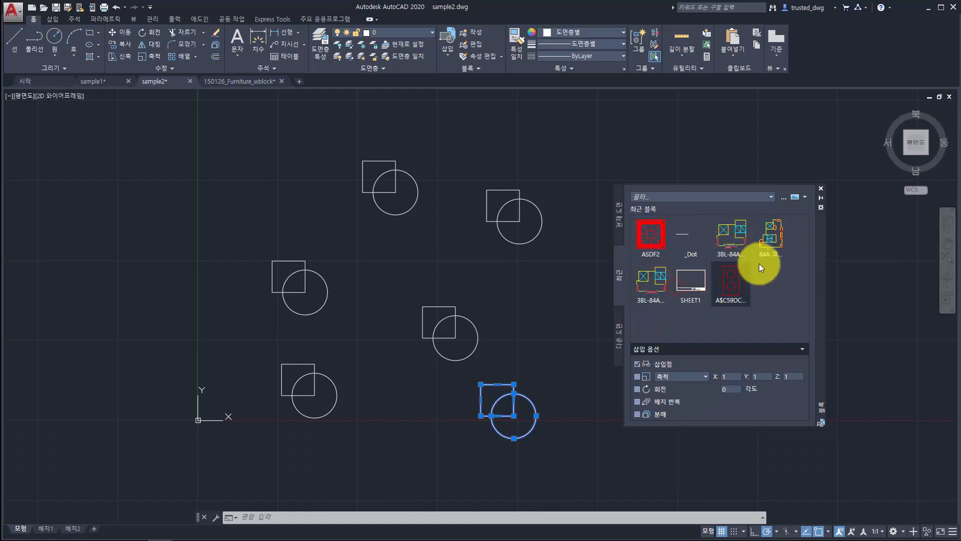
right_click(772, 240)
click(800, 295)
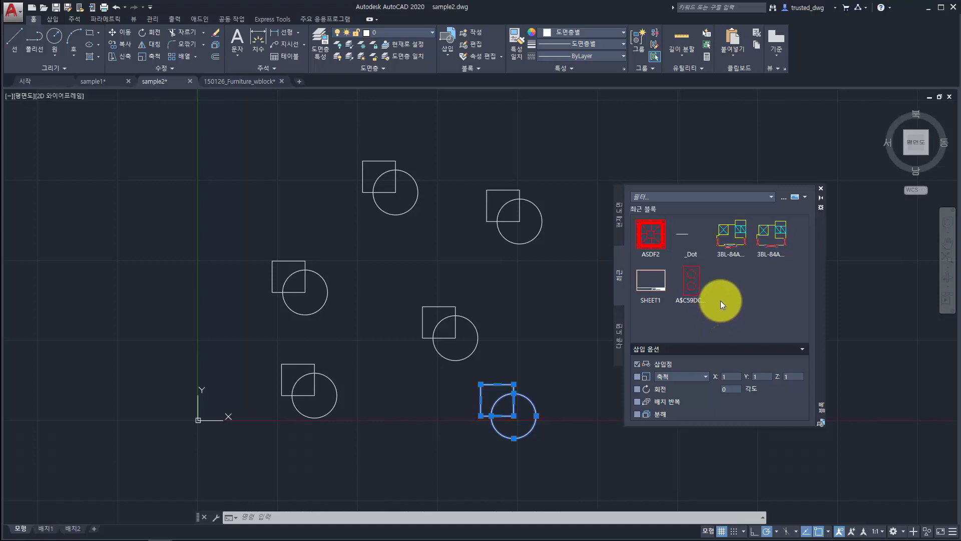
click(684, 282)
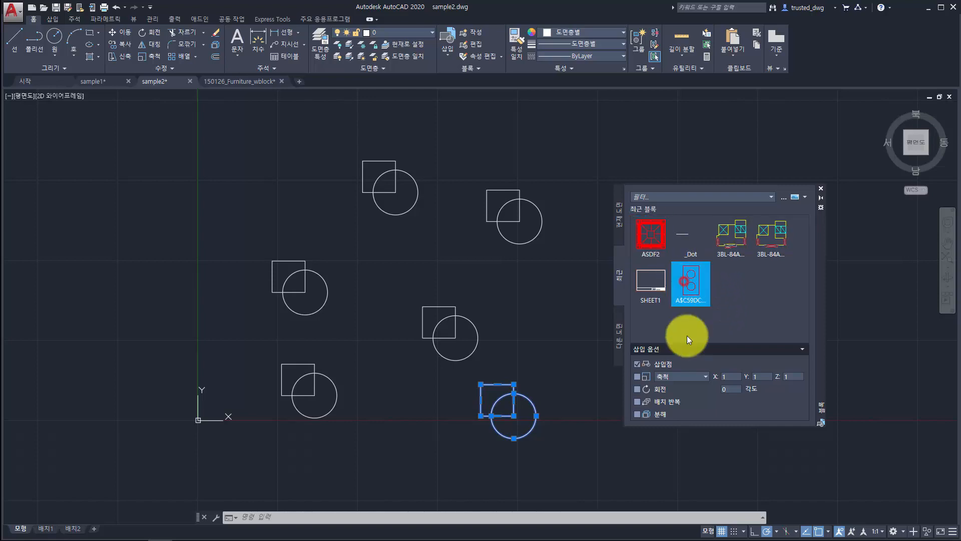
click(782, 310)
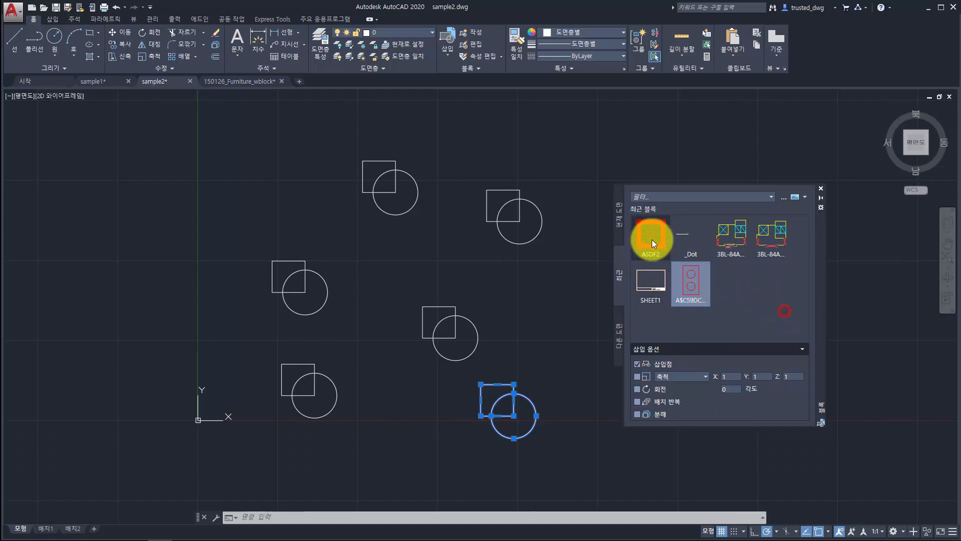
click(653, 239)
click(690, 288)
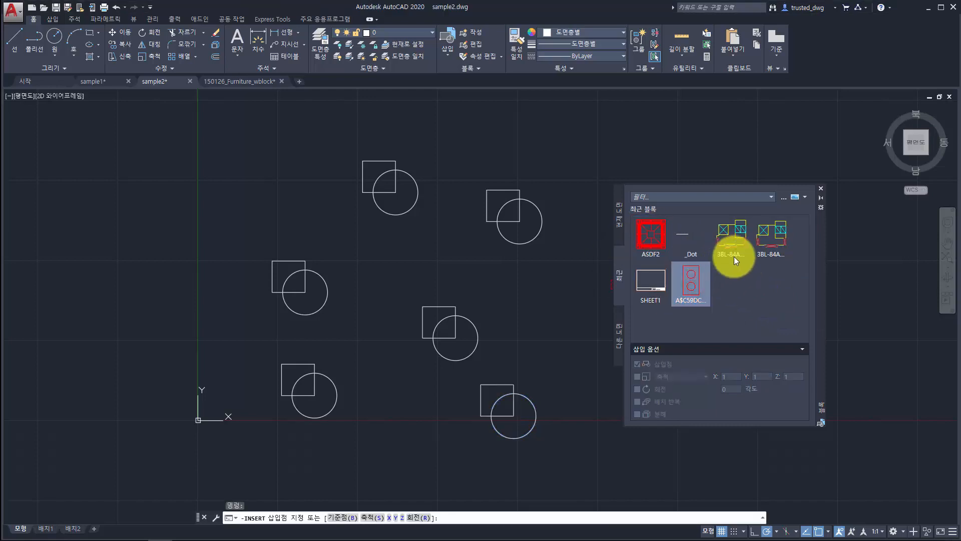
click(690, 236)
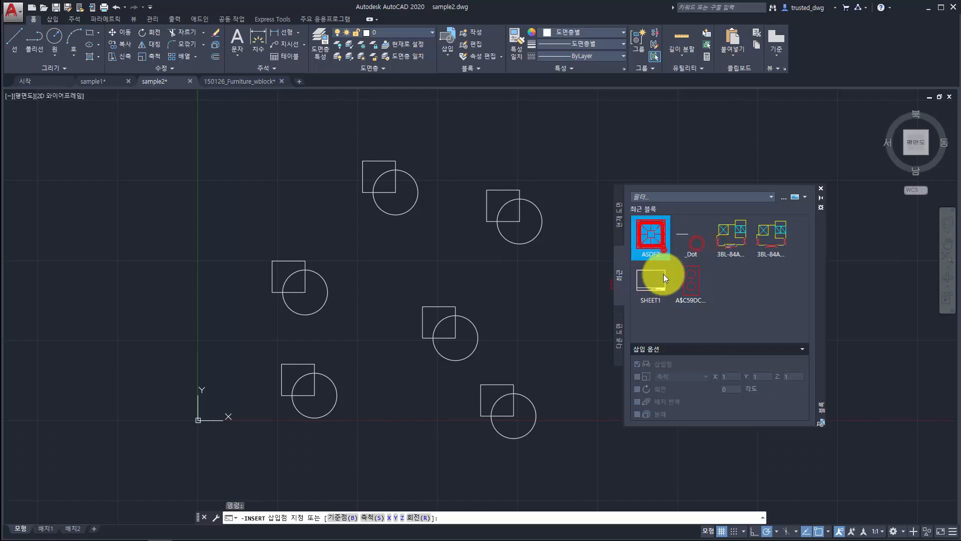
click(683, 290)
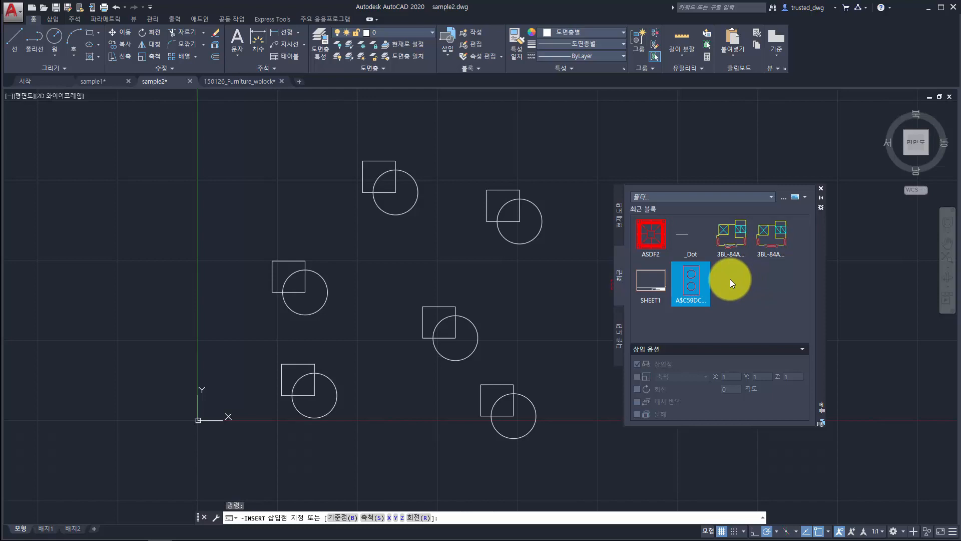
Remove the A$C59DC block and the SHEET1 block from the recent blocks list
right_click(690, 270)
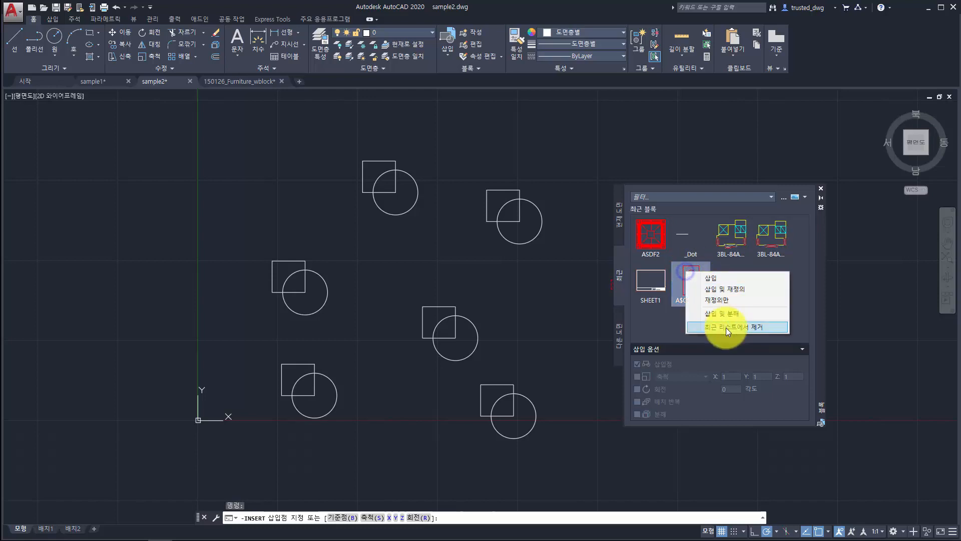
click(726, 327)
right_click(651, 281)
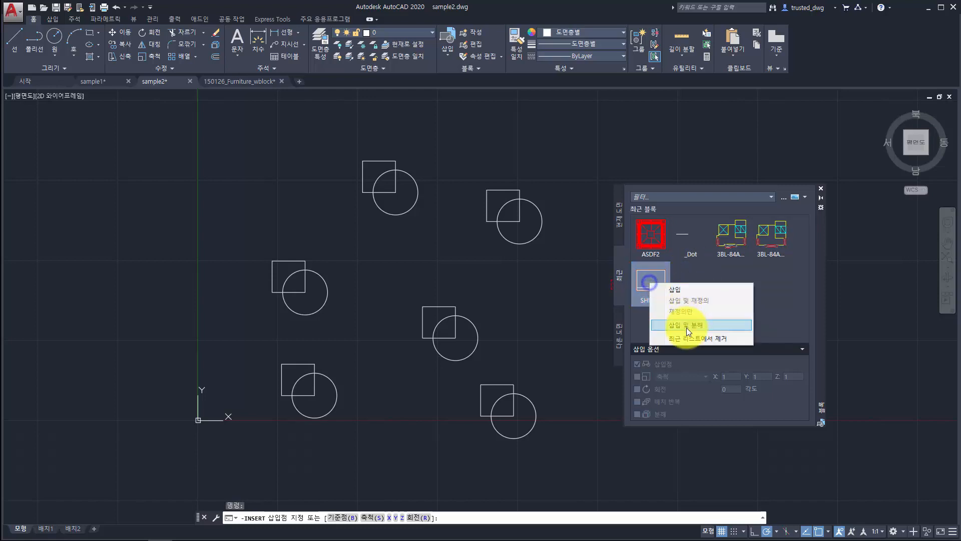
click(683, 335)
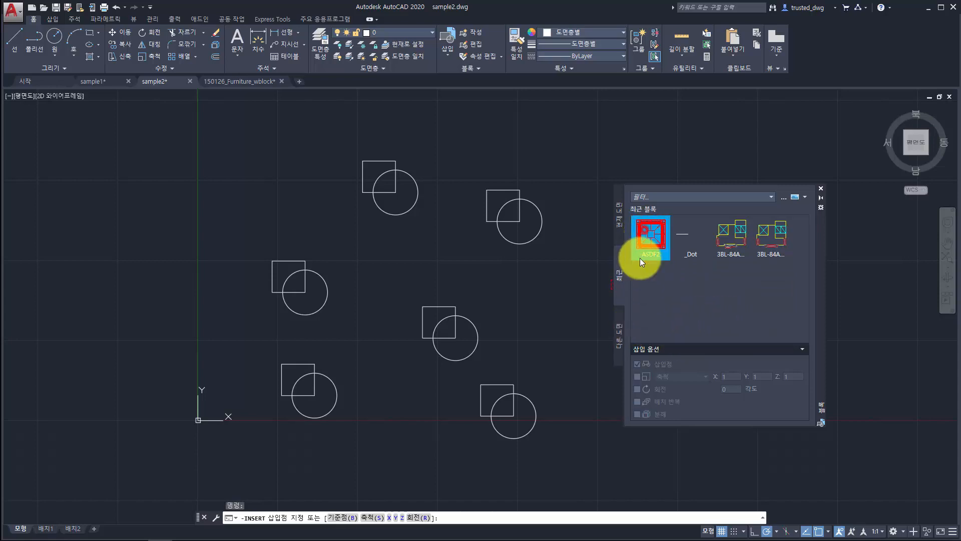
Cancel the pending insertion, then insert and explode block DDOT from 오류.dwg in the empty area between the existing instances and the palette
click(617, 317)
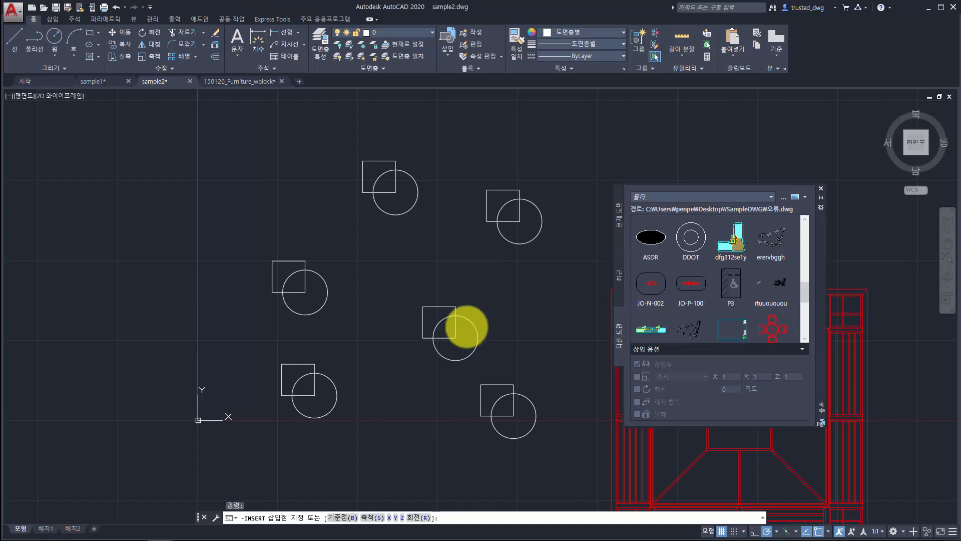
key(Escape)
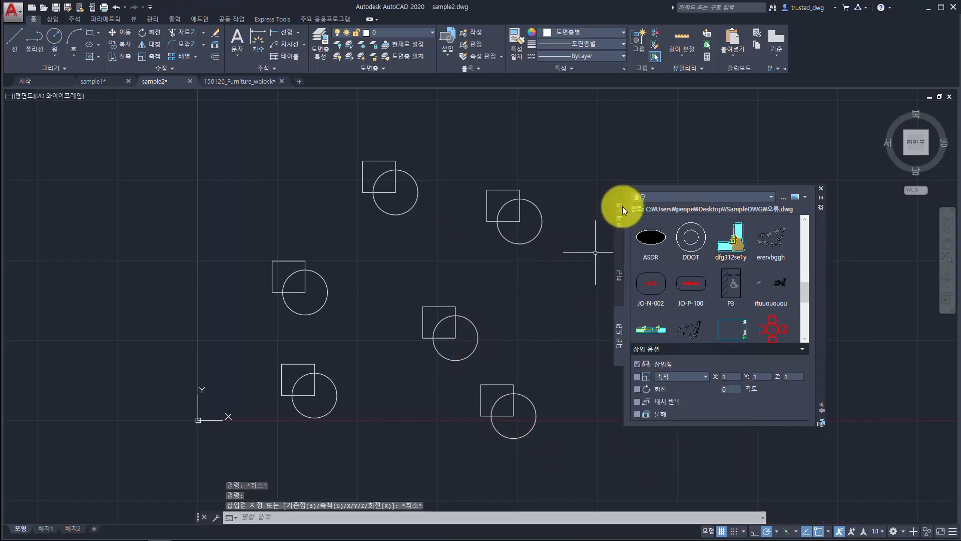
key(Escape)
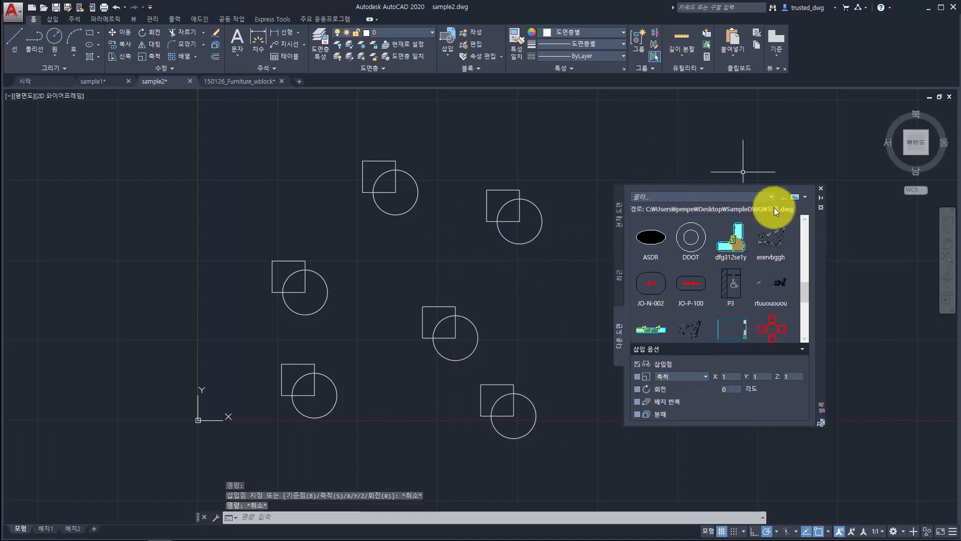
right_click(680, 237)
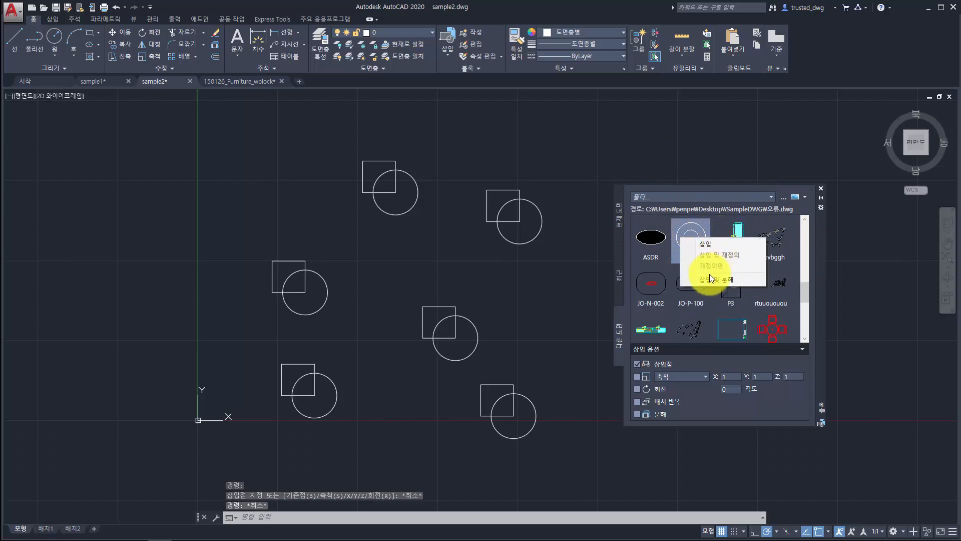
click(539, 309)
key(Escape)
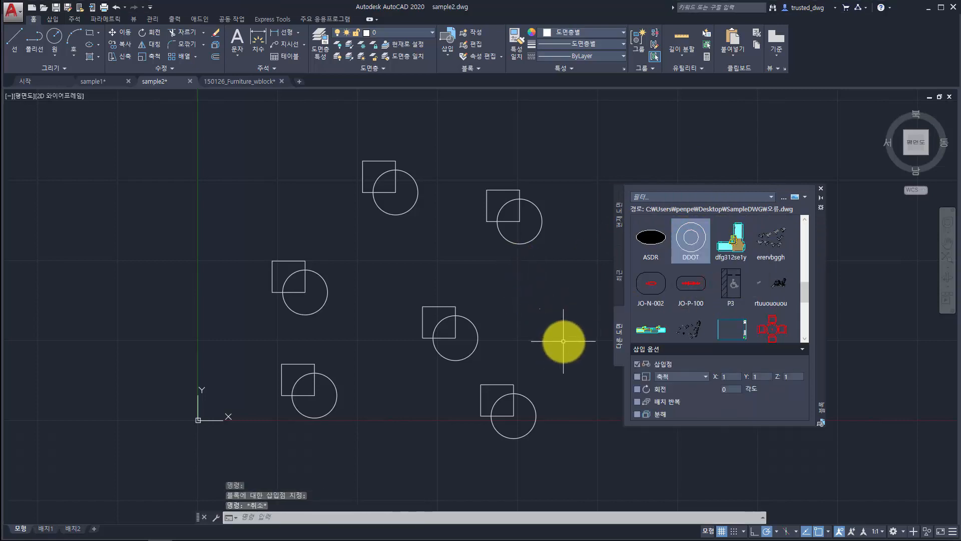
Erase the exploded DDOT geometry from the drawing
click(562, 337)
click(532, 281)
text(E)
key(Return)
key(Escape)
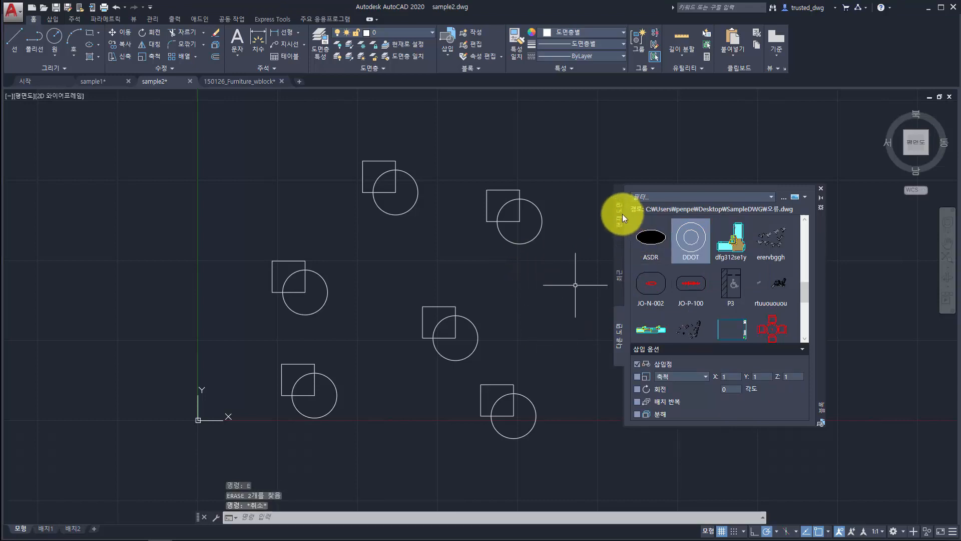
Show the current drawing's blocks and display them as large icons
click(620, 214)
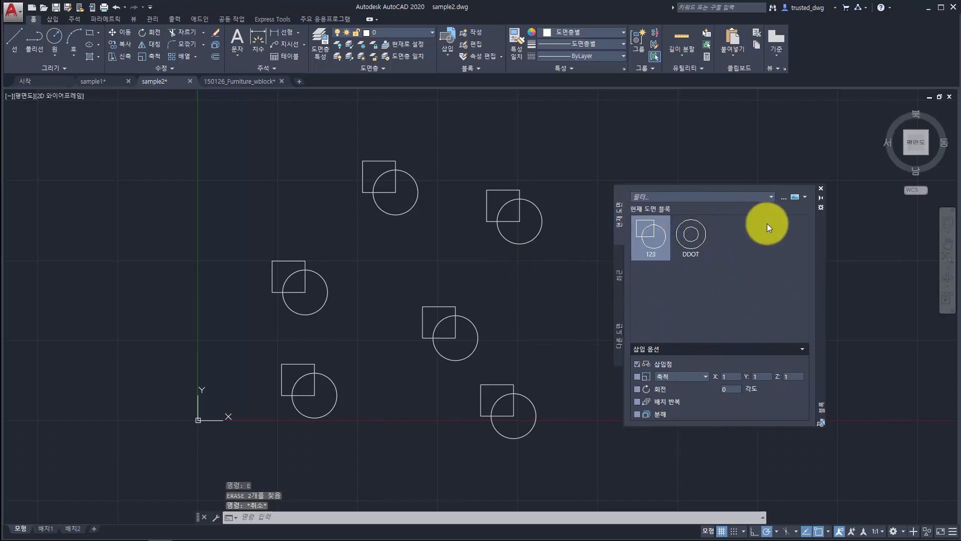
click(803, 198)
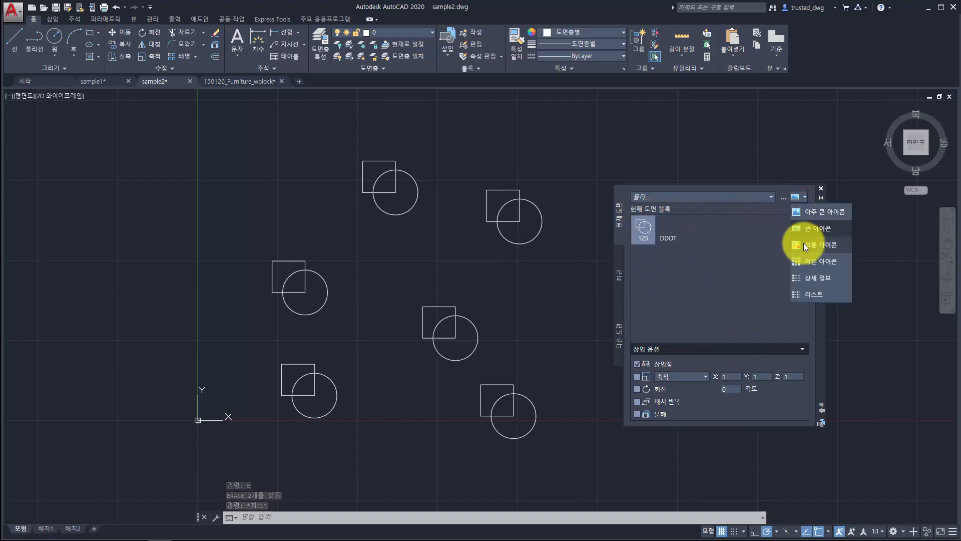
click(807, 227)
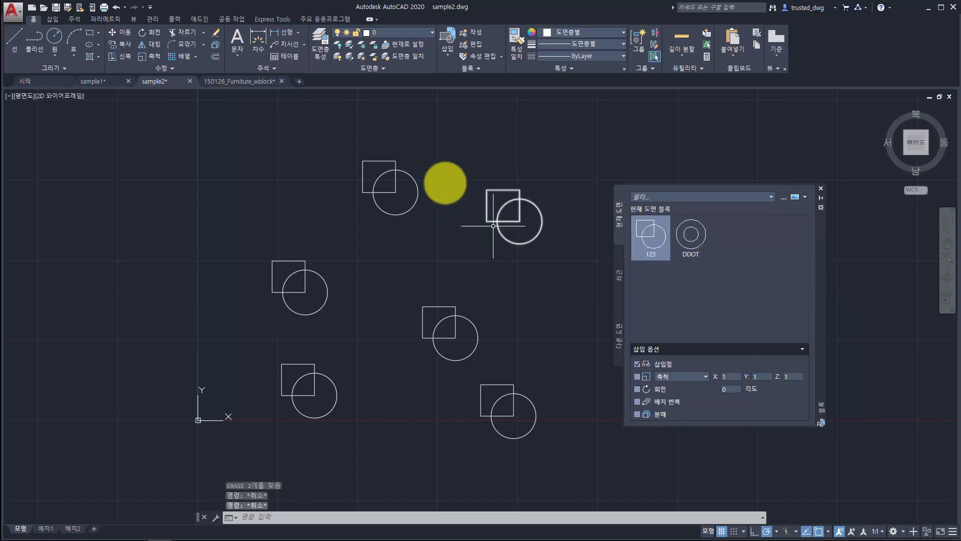
key(Escape)
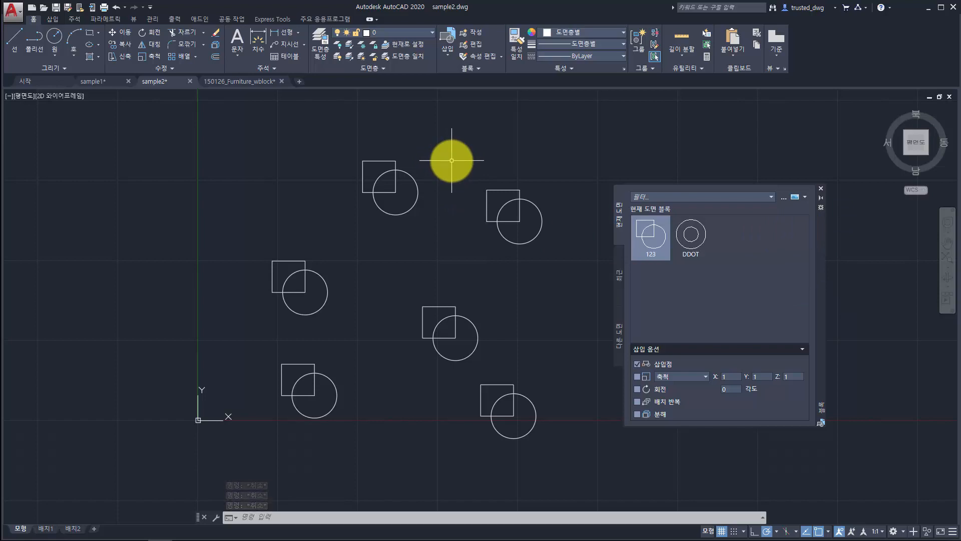
key(Escape)
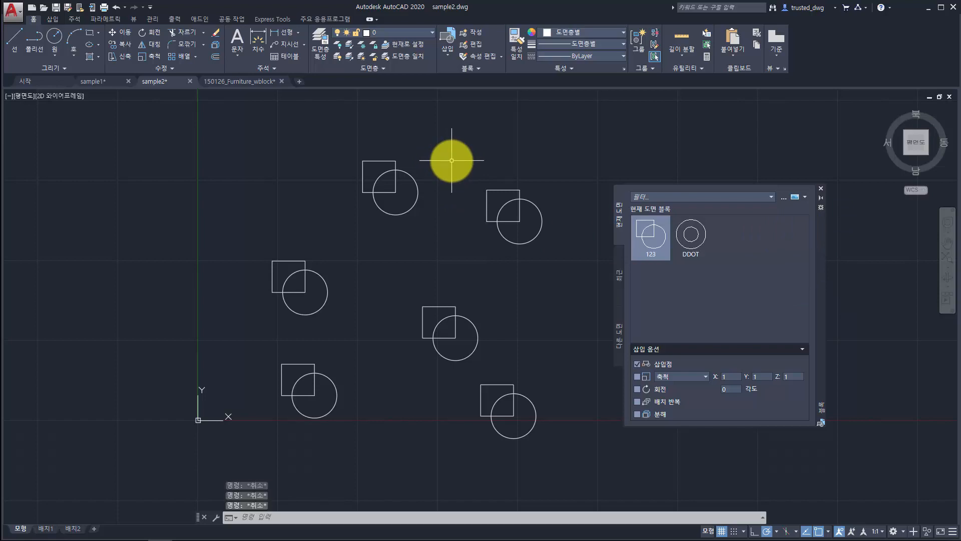
Open the Layer Properties Manager with the LAYER command and repeat the command while the palette is open
text(LA)
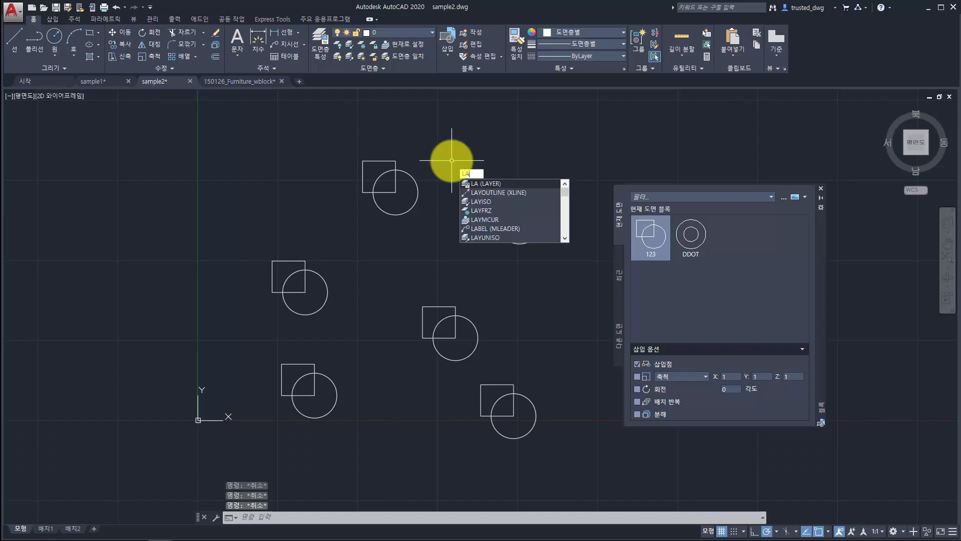
key(Return)
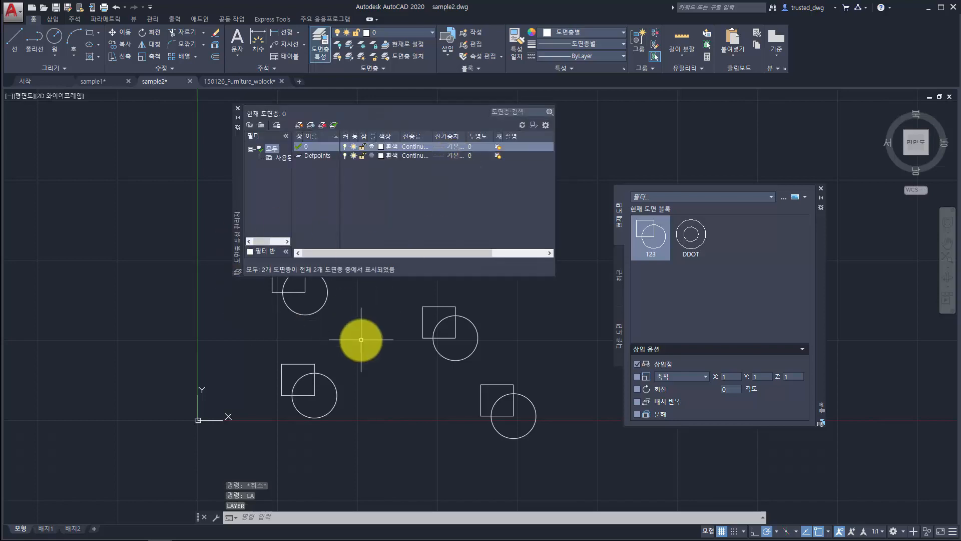
key(Escape)
key(Escape)
text(LA)
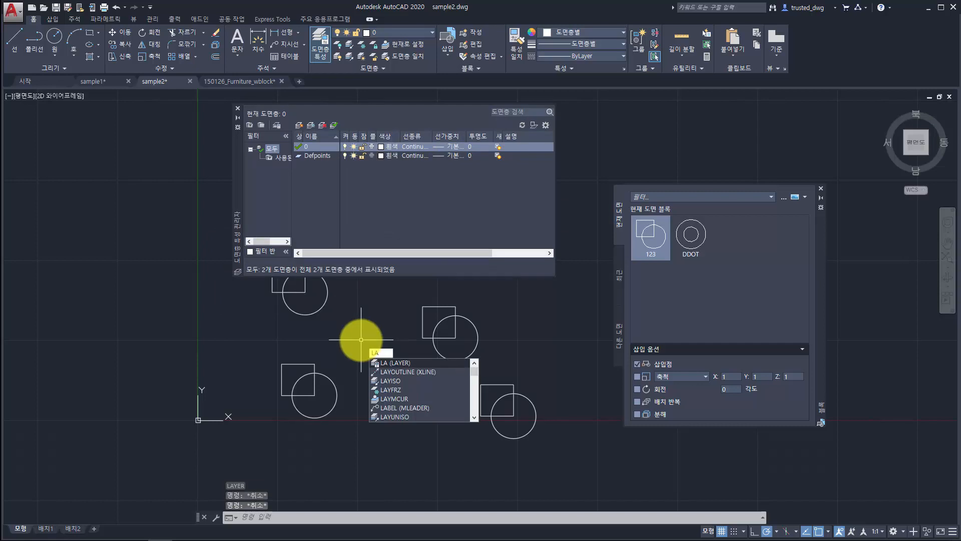
key(Return)
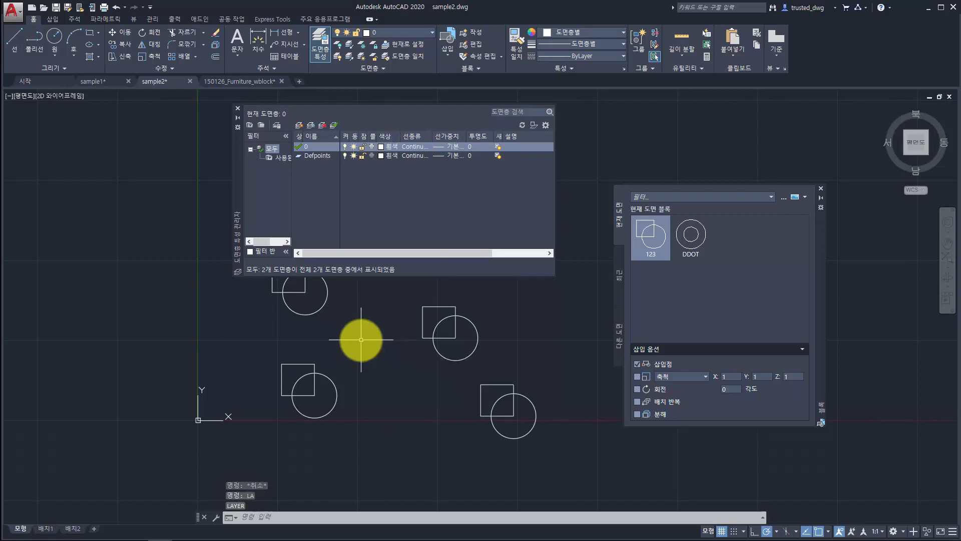
Close the Layer Properties Manager with the LAYERCLOSE command
text(layerclose)
key(Return)
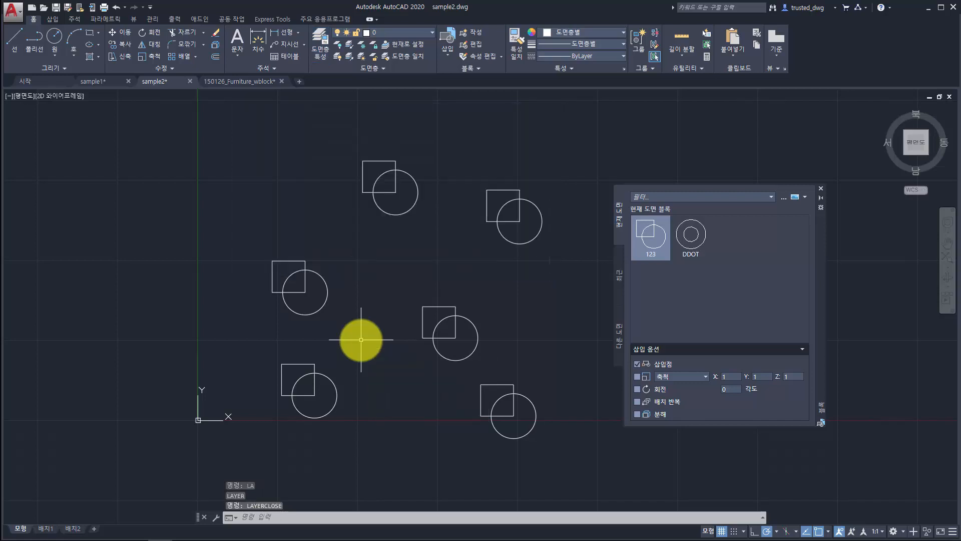
key(Escape)
key(Escape)
key(Escape)
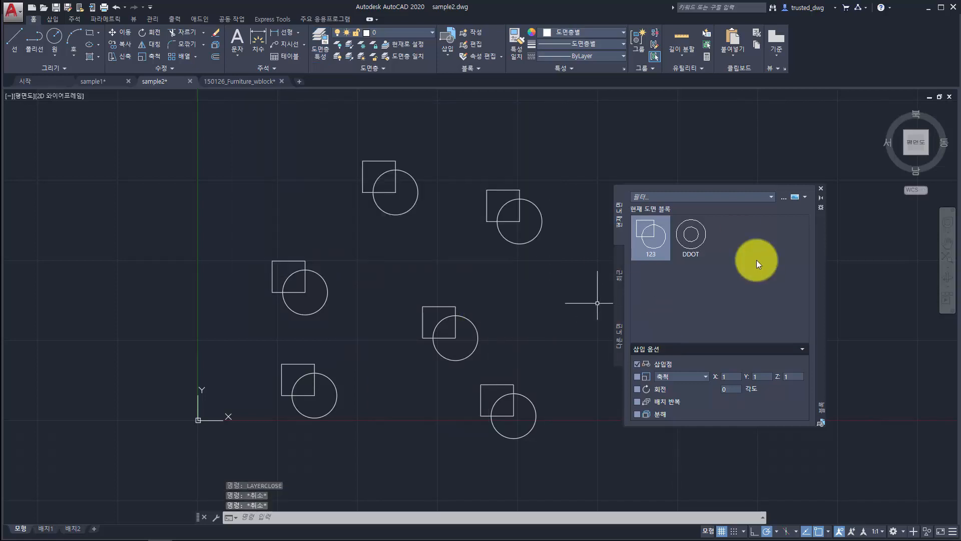
Run the INSERT alias and the BLOCKSPALETTE command while the Blocks palette is already open
text(i)
key(Return)
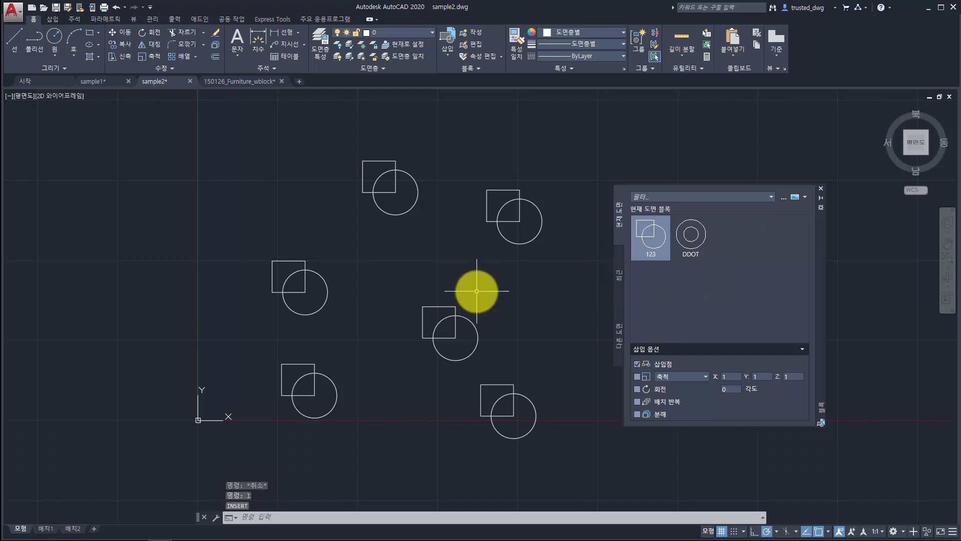
key(Escape)
key(Escape)
text(blocks)
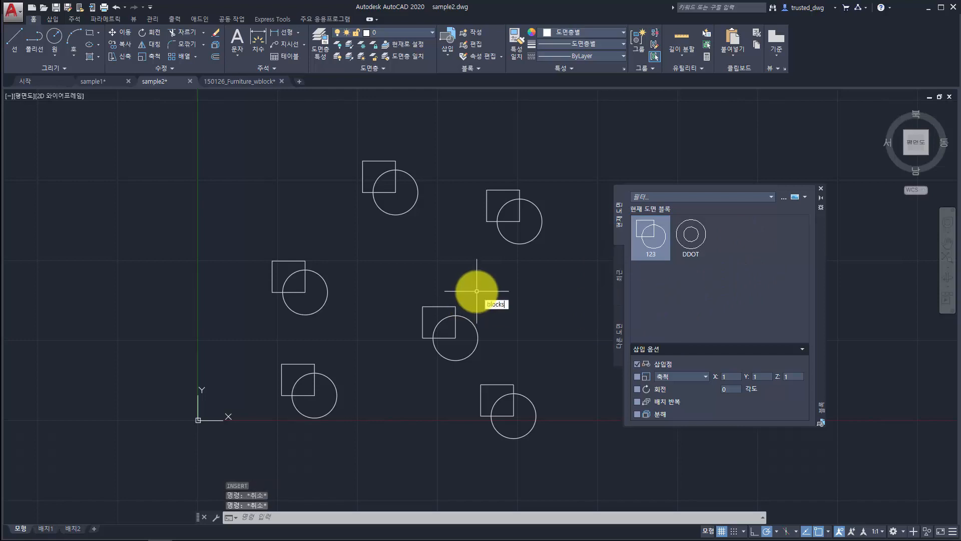
text(palette)
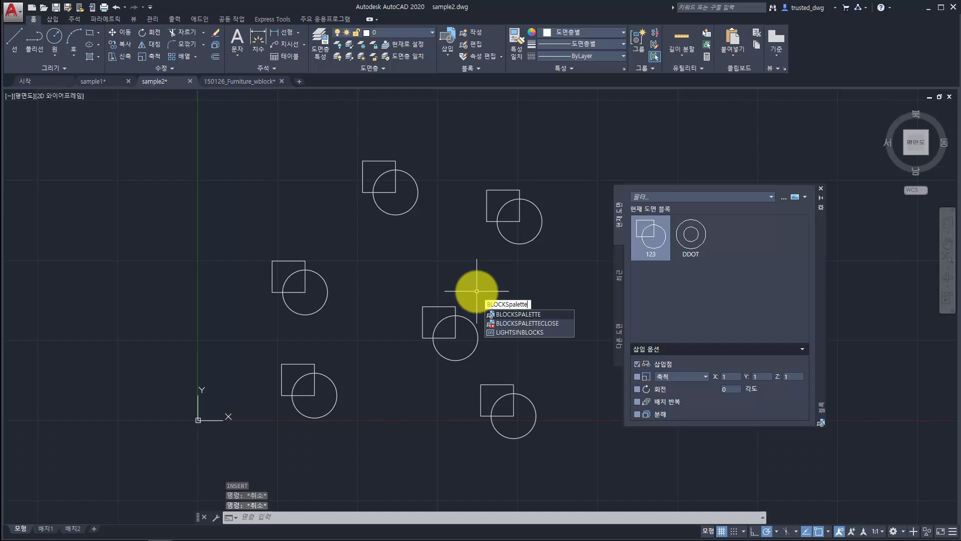
key(Return)
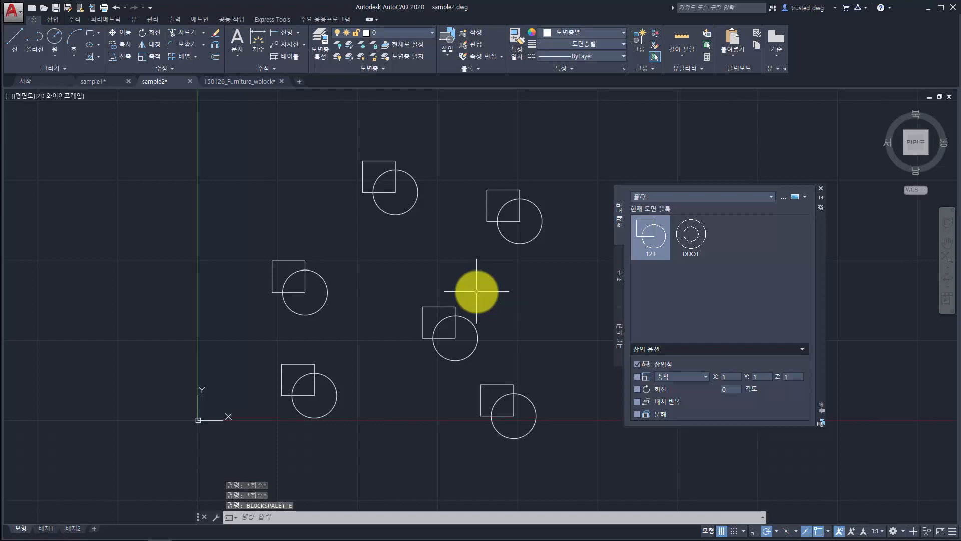
Close the Blocks palette with the BLOCKSPALETTECLOSE command
key(Up)
text(close)
key(Return)
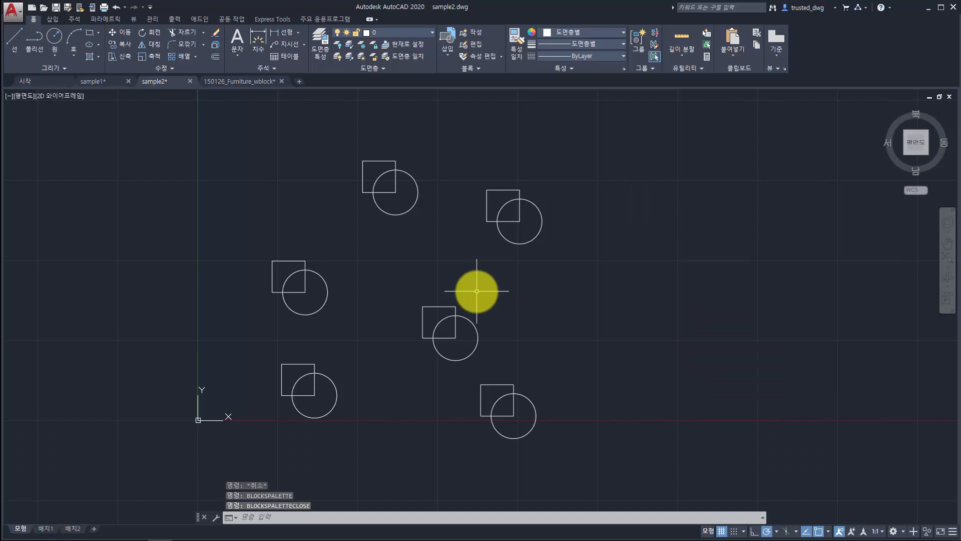
key(Escape)
key(Escape)
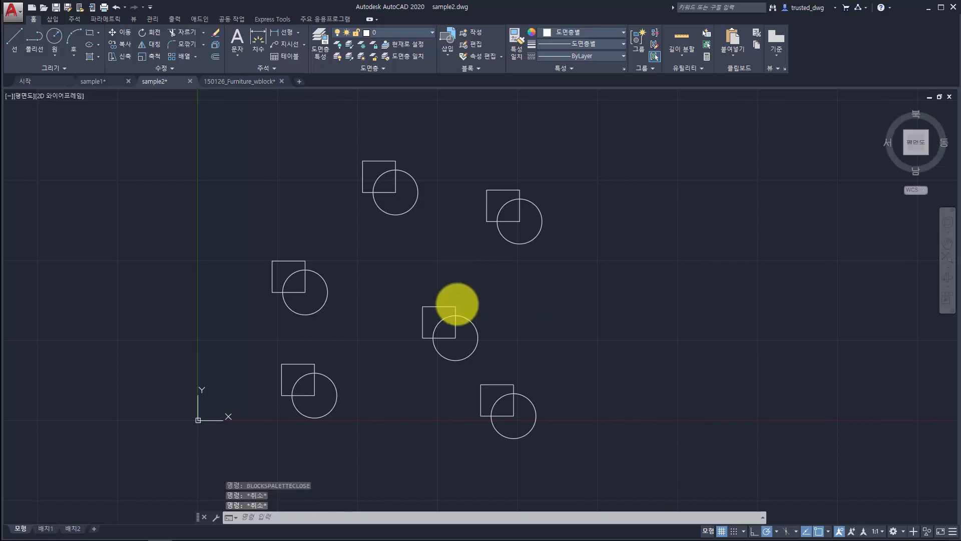
Open the Customize User Interface editor with CUI and examine the macro behind the DesignCenter keyboard shortcut
text(cui)
key(Return)
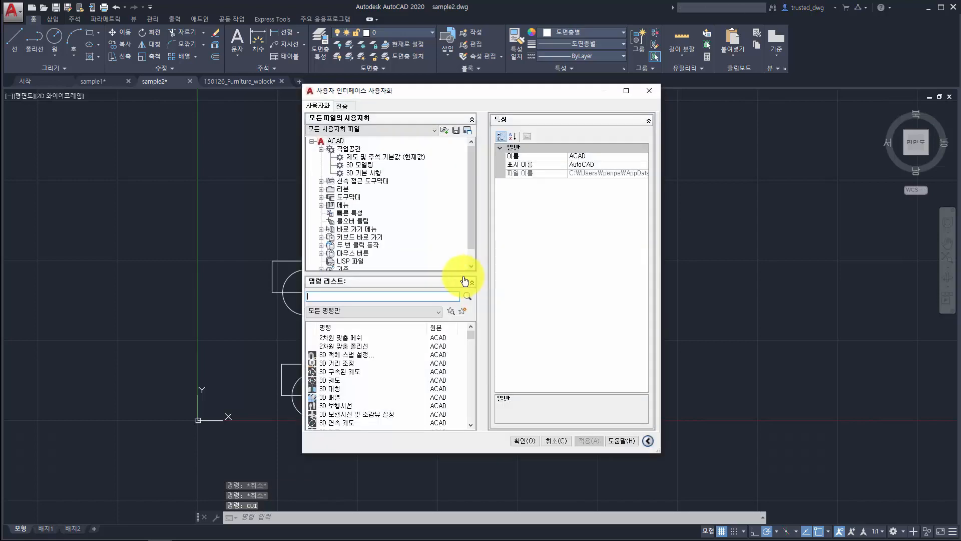
click(347, 238)
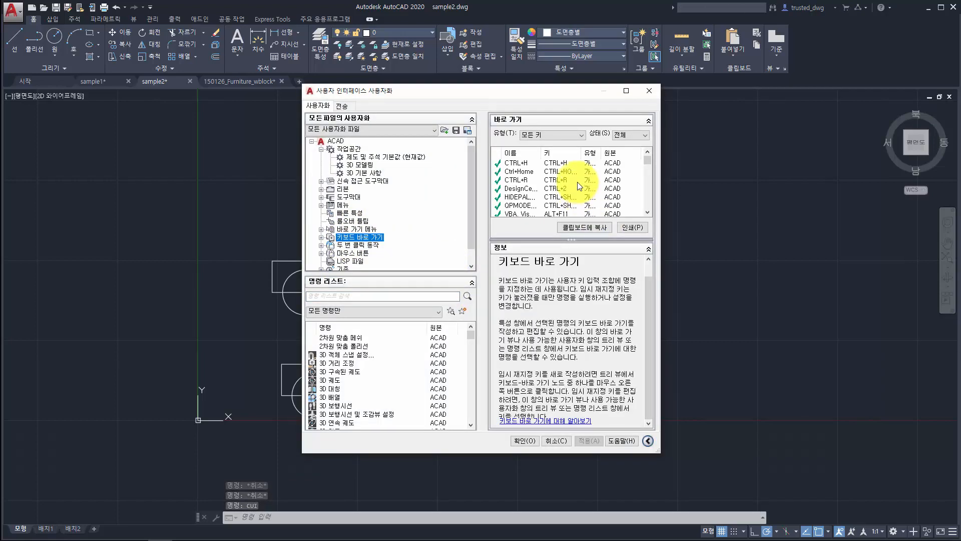
click(556, 188)
click(556, 190)
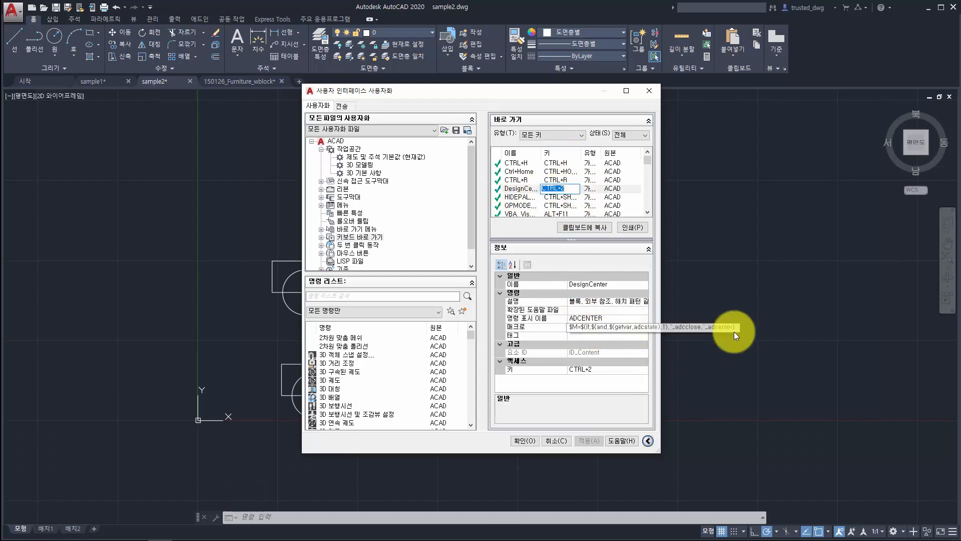
click(629, 325)
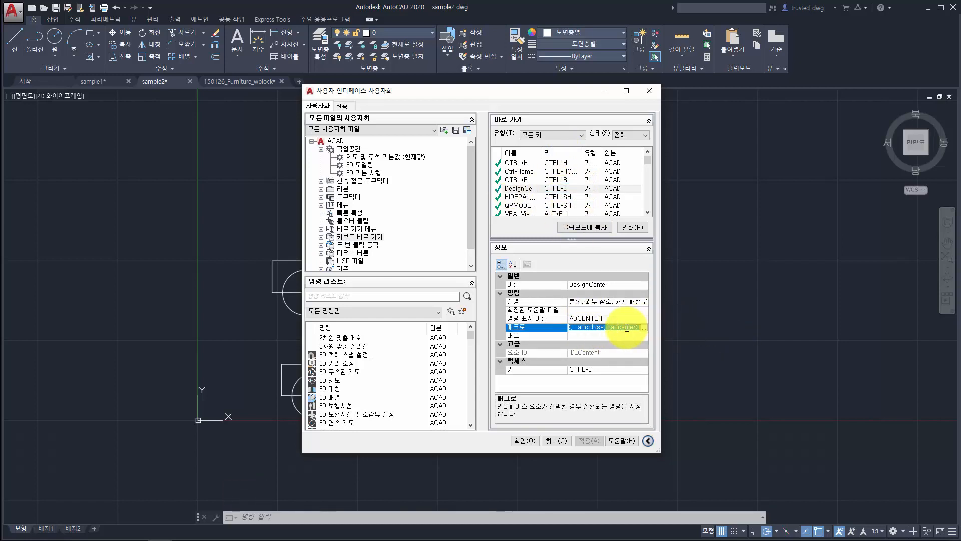
click(625, 327)
double_click(589, 326)
click(623, 327)
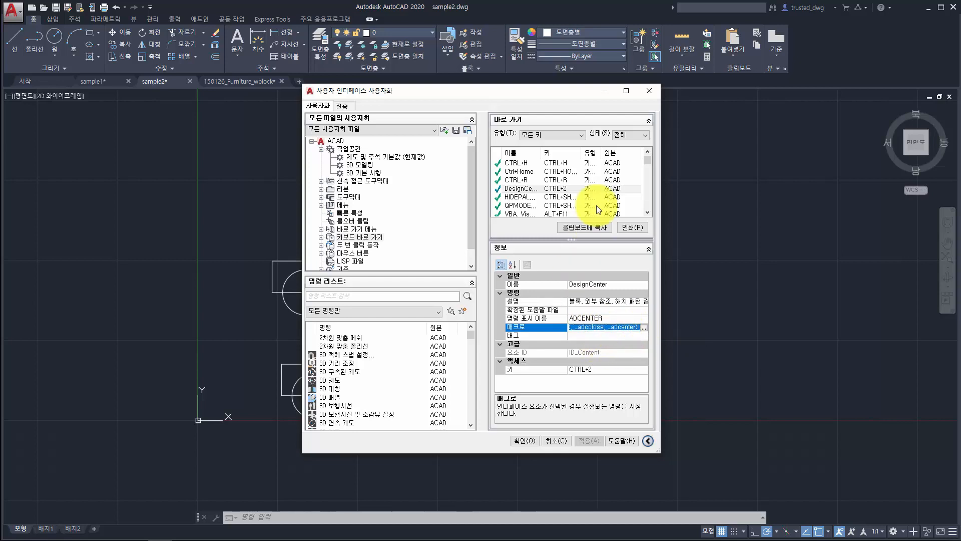
key(End)
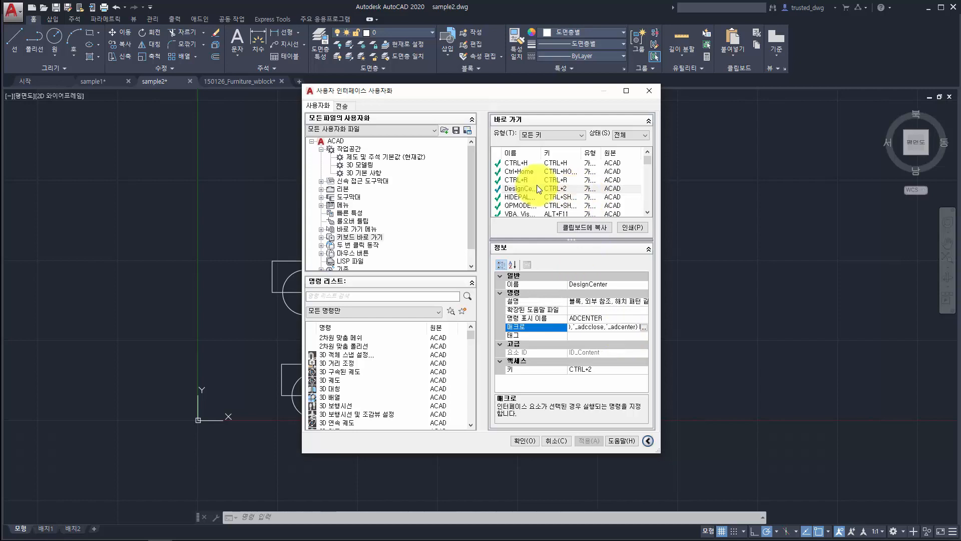
Sort the keyboard shortcuts by key, review the palette shortcuts from CTRL+1 to CTRL+6, and close the editor without applying changes
click(563, 152)
scroll(561, 189, down, 5)
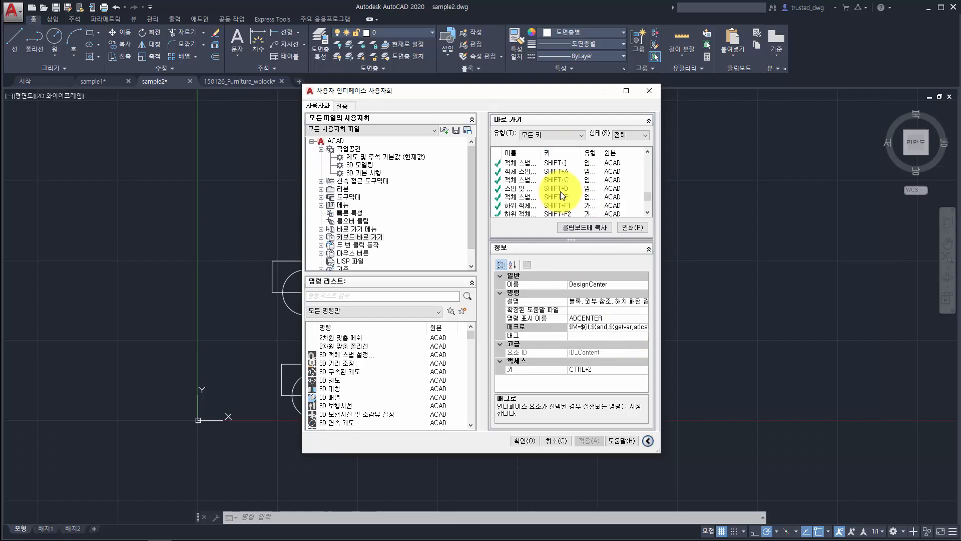
scroll(561, 192, down, 3)
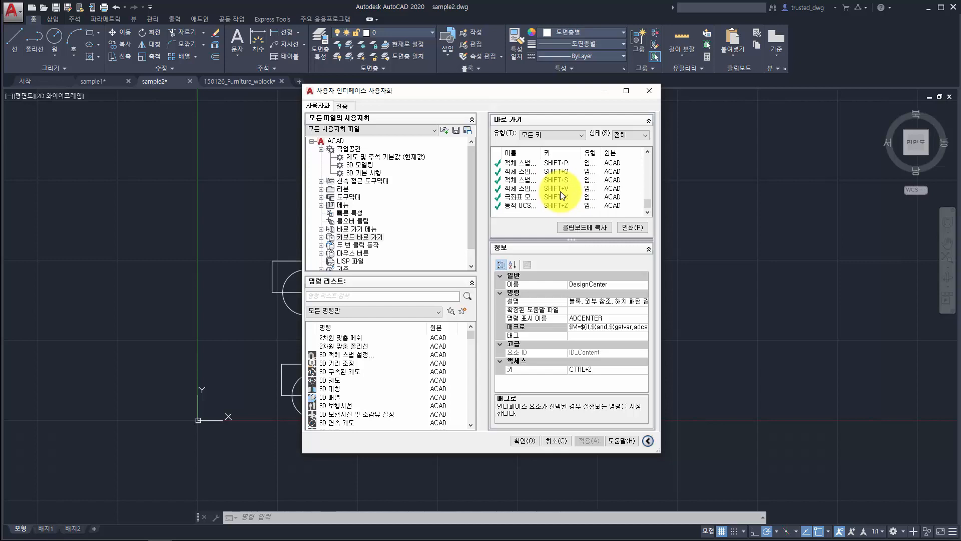
scroll(561, 199, up, 5)
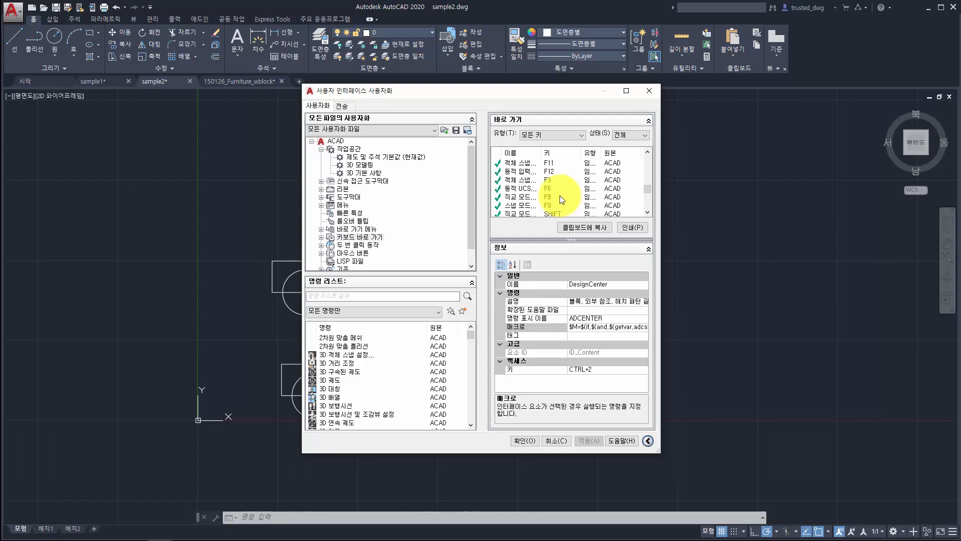
scroll(584, 189, up, 5)
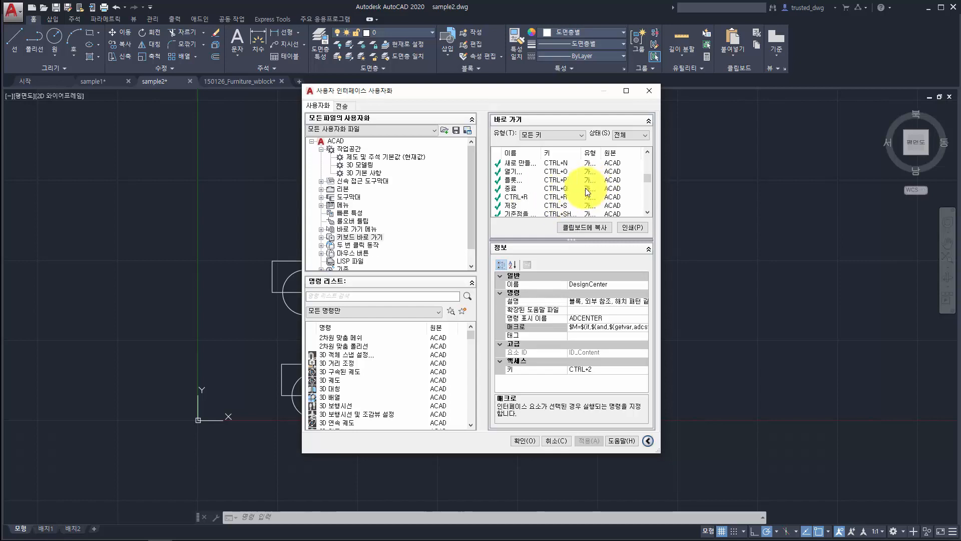
scroll(585, 188, up, 2)
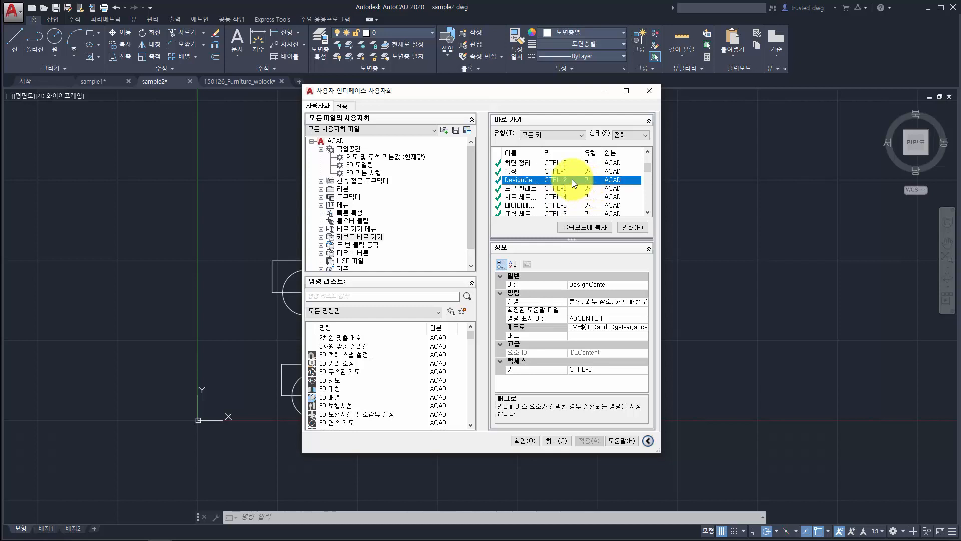
click(567, 173)
click(567, 173)
click(568, 181)
click(568, 188)
click(570, 197)
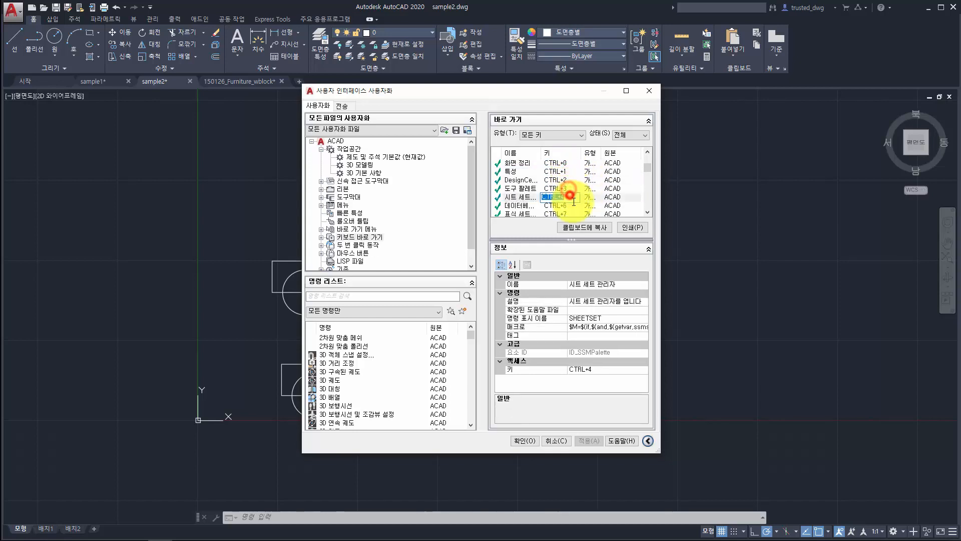
click(572, 205)
key(Escape)
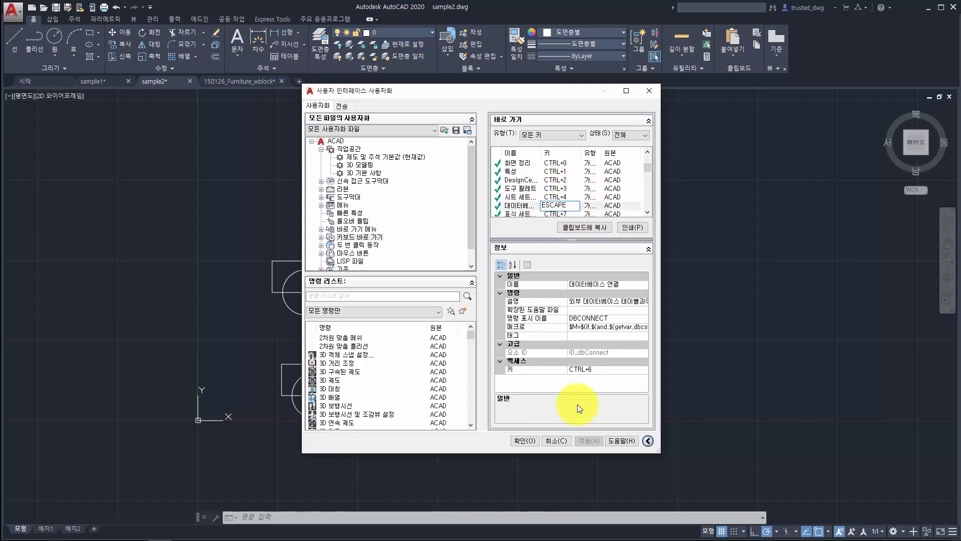
click(655, 90)
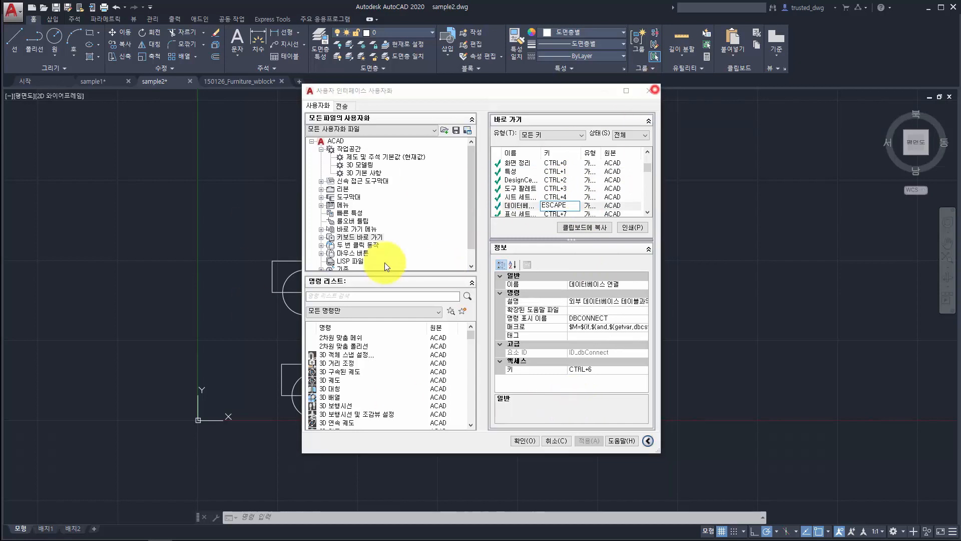
key(Escape)
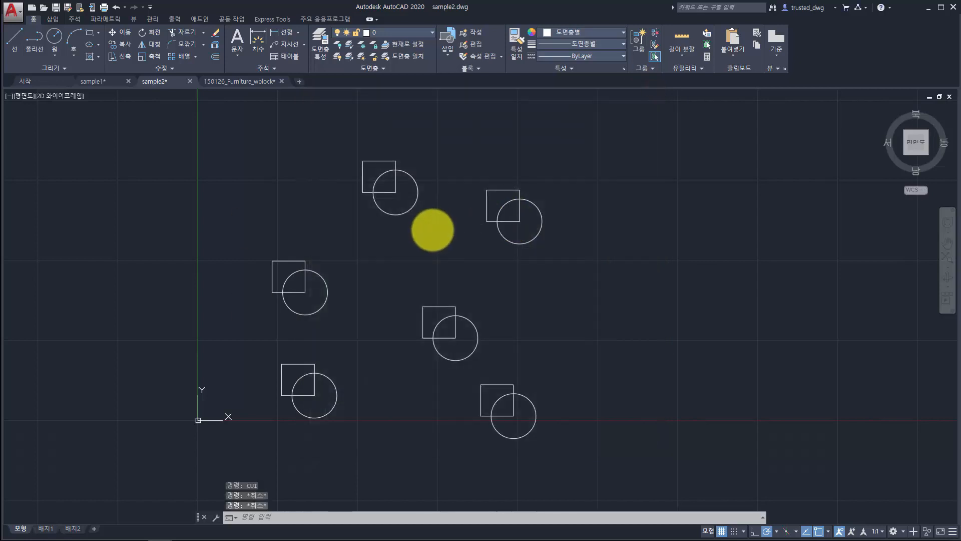
Open the acad.pgp command alias file for editing and find the "layer" entry
click(149, 21)
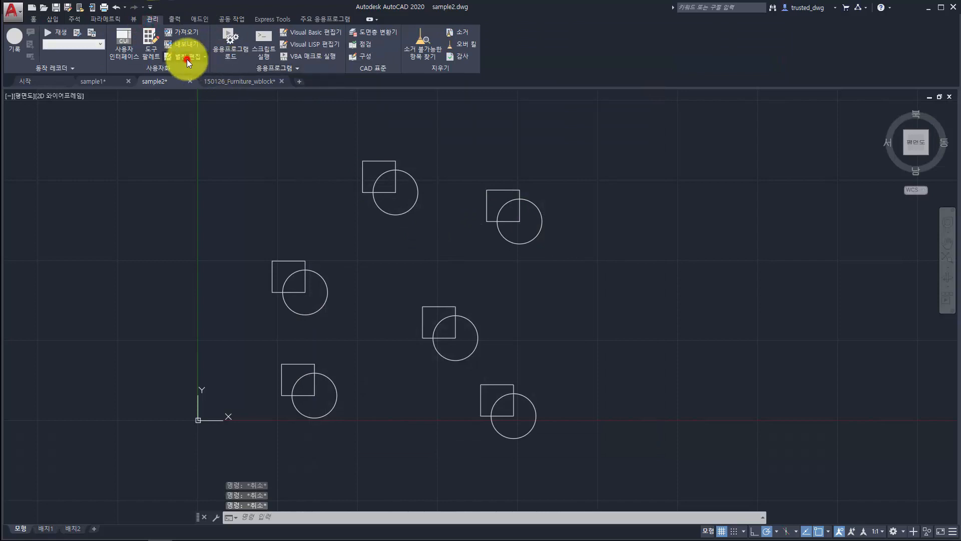
click(187, 59)
click(199, 69)
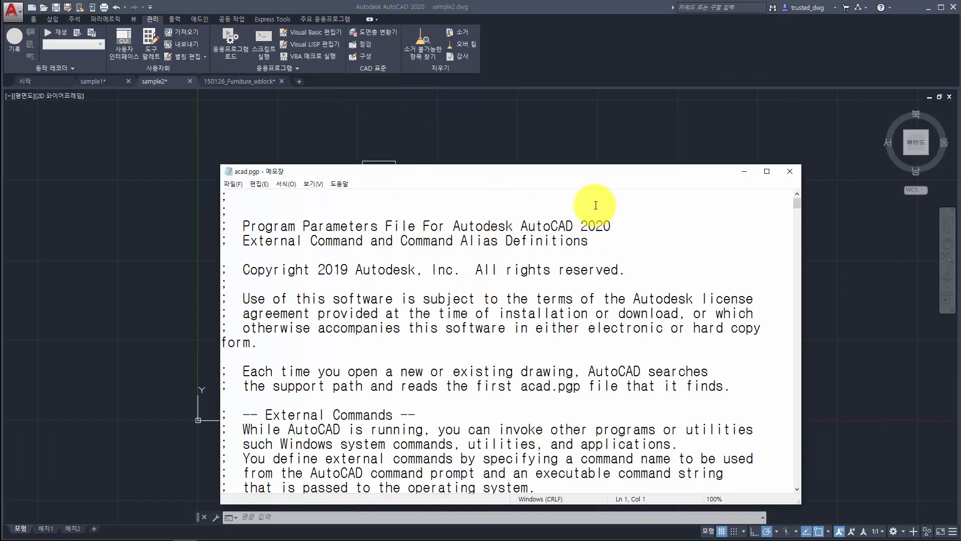
key(ctrl+f)
text(laye)
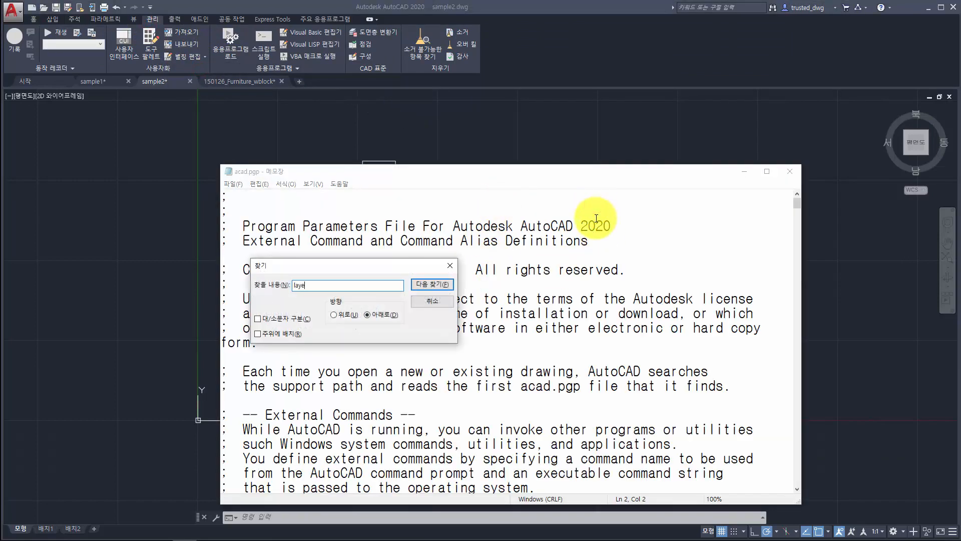
text(r)
key(Return)
key(Escape)
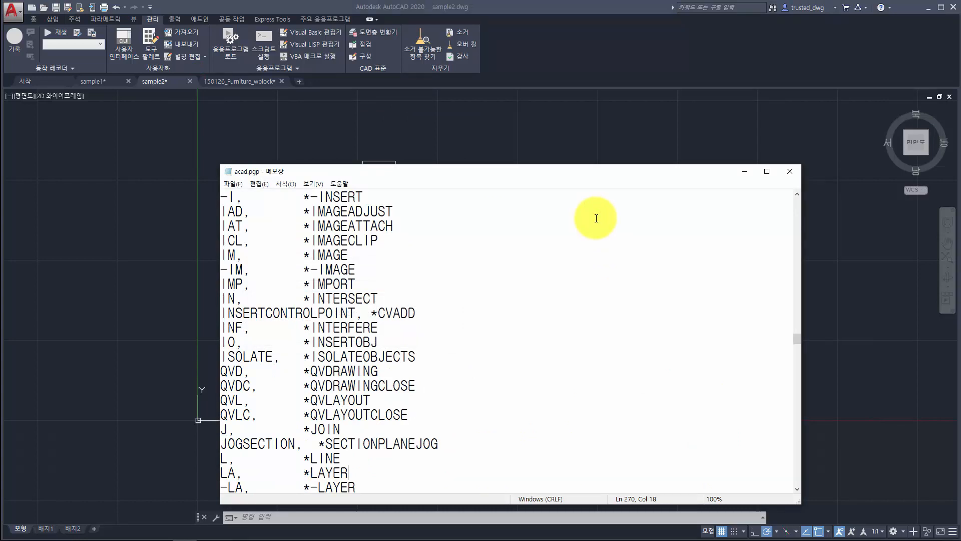
Add the alias line "lla,*layerclose" directly below the LA entry in acad.pgp
scroll(446, 281, down, 4)
key(Return)
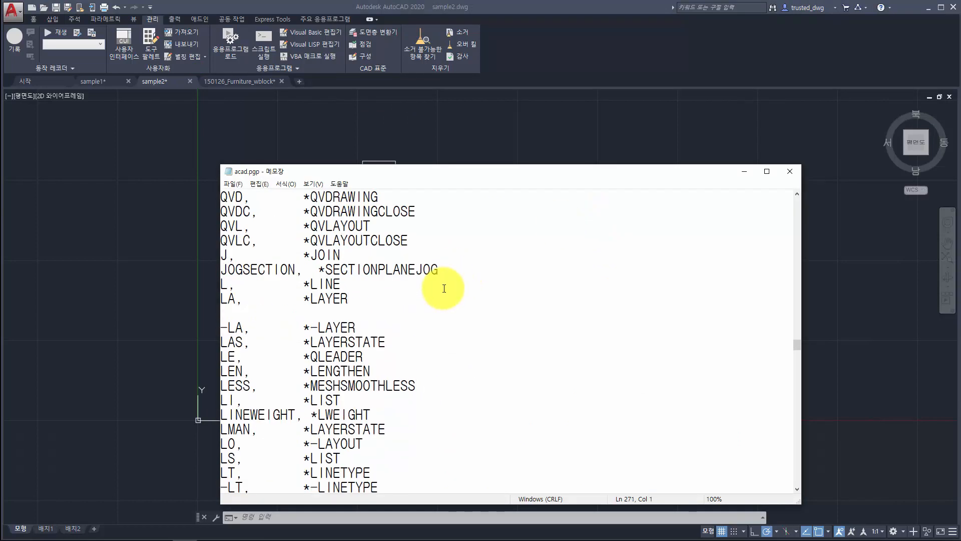
text(lla,*layerlclose)
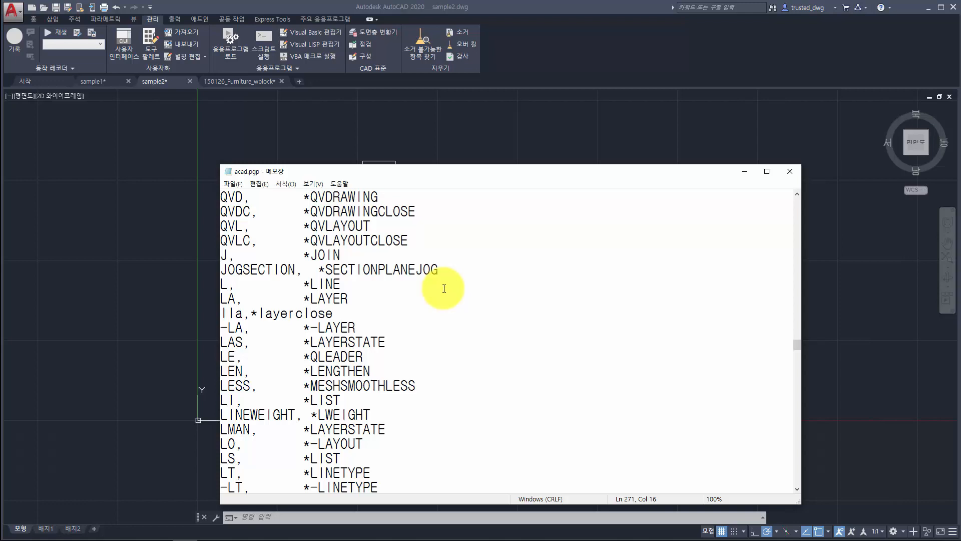
Add the alias line "bp,*blockspalette" below the User Defined Command Aliases section at the end of acad.pgp
scroll(551, 354, down, 20)
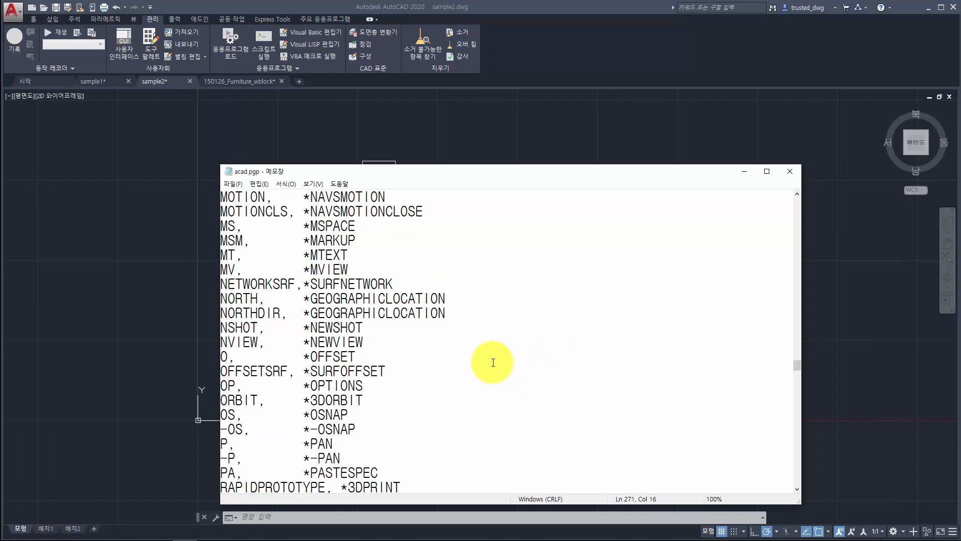
click(483, 476)
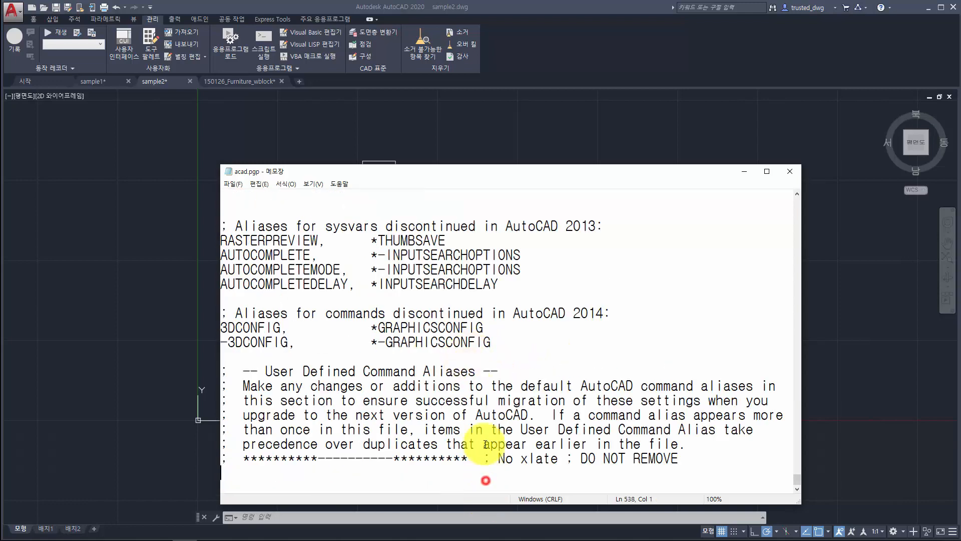
key(Return)
key(Return)
key(Return)
key(Return)
key(Return)
click(460, 427)
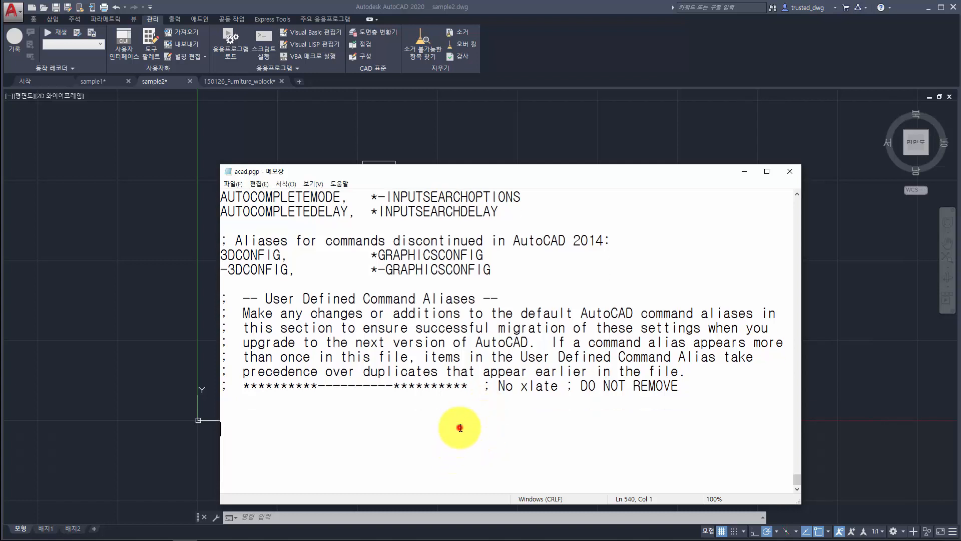
key(Up)
text(bp,*blockspal)
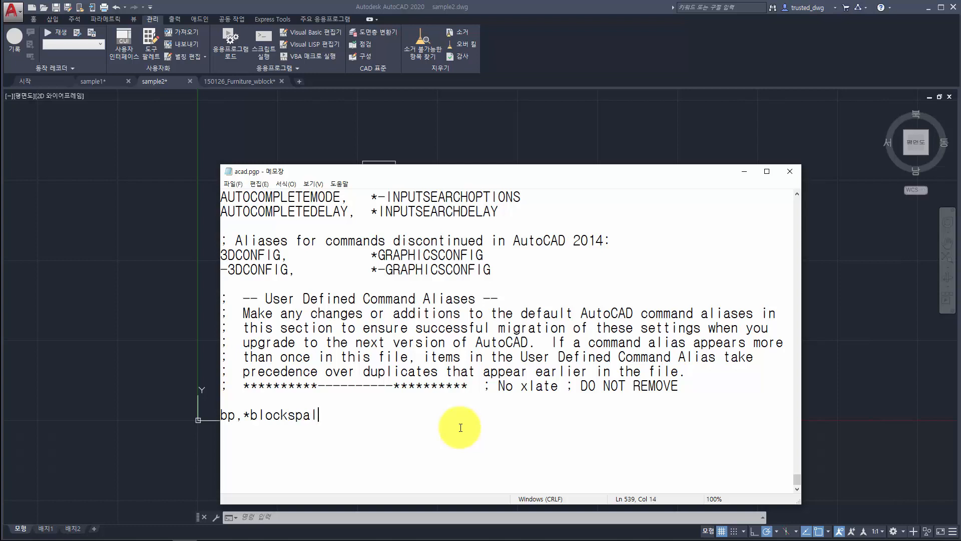
text(ette)
Add the alias line "bbp,*blockspaletteclose" on a new line under the bp alias
key(Return)
text(bbp,*blockspalet)
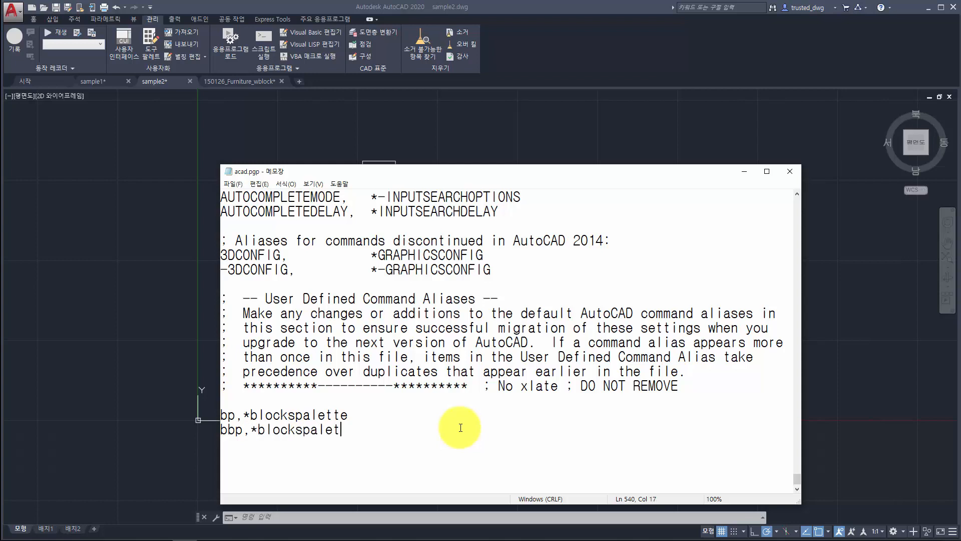
text(teclose)
Save the edited acad.pgp file and close it
click(229, 184)
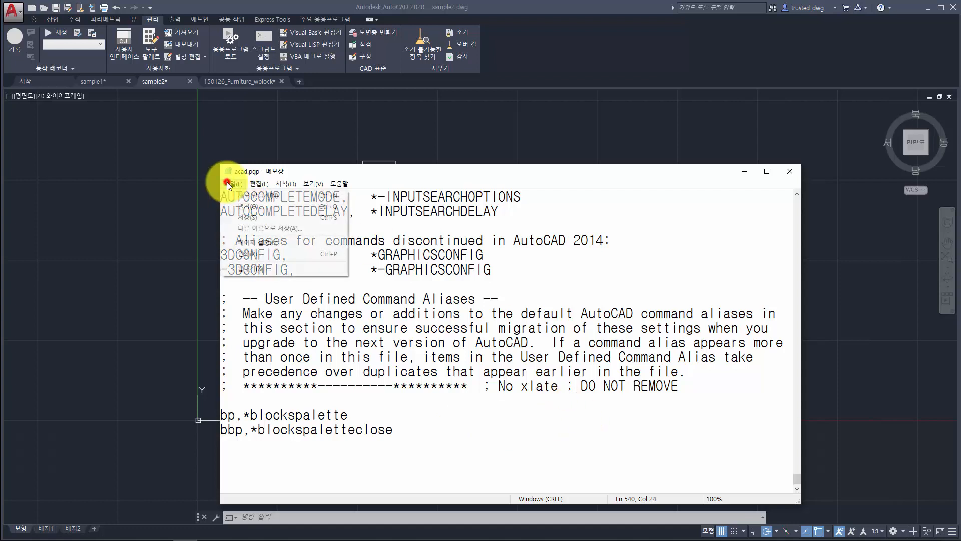
click(245, 215)
click(781, 173)
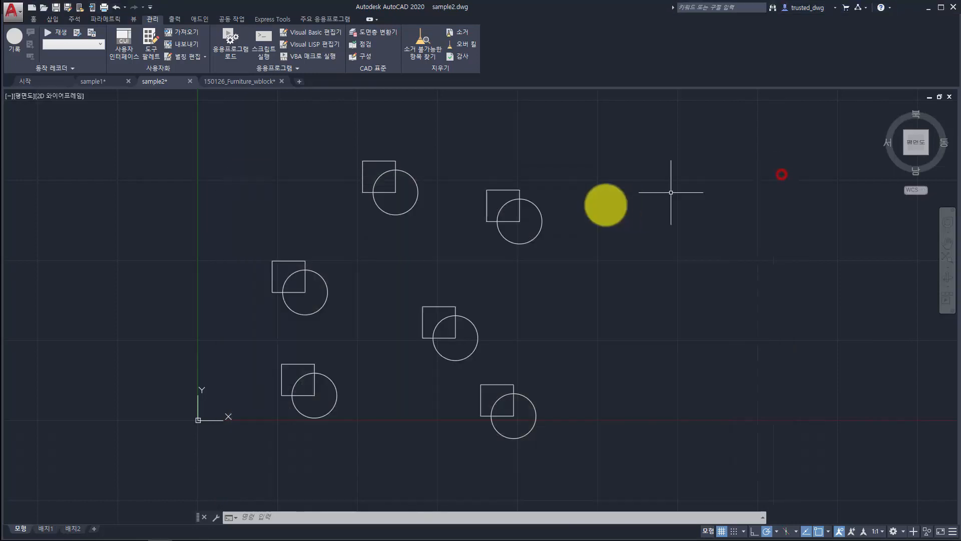
Reinitialize the PGP file with the REINIT command so the edited command aliases are loaded
key(Escape)
key(Escape)
text(reinit)
key(Return)
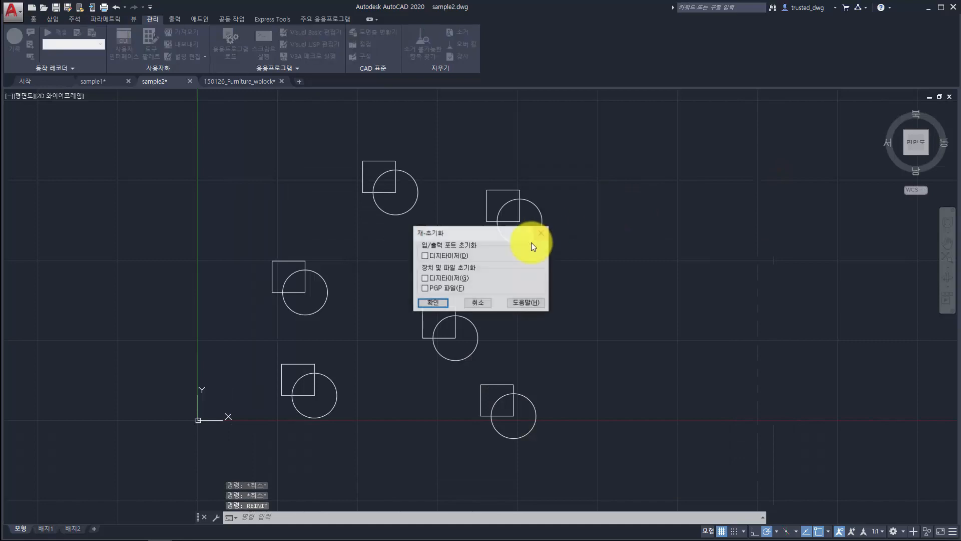
click(425, 288)
click(430, 303)
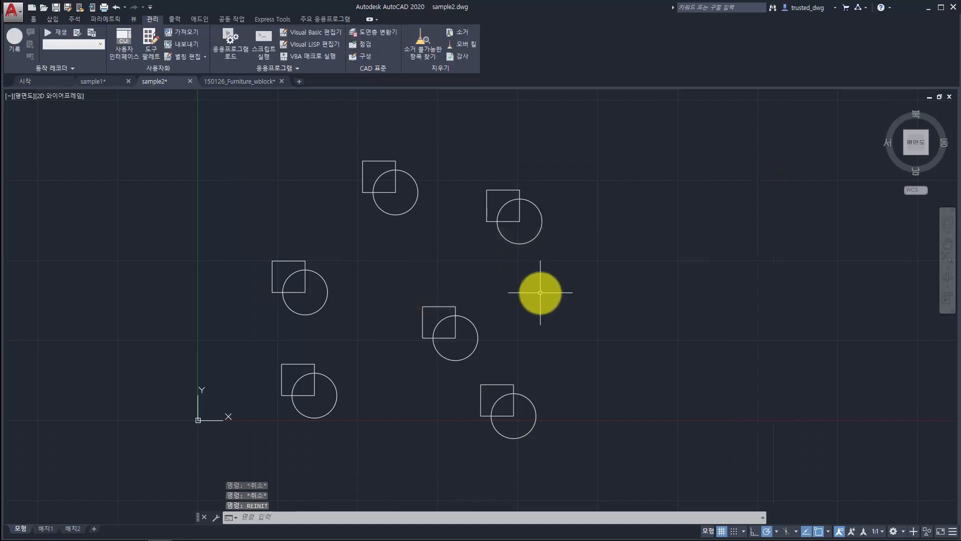
Test the custom aliases by opening the Blocks palette with bp and closing it with bbp
text(bbp)
key(Return)
text(bbp)
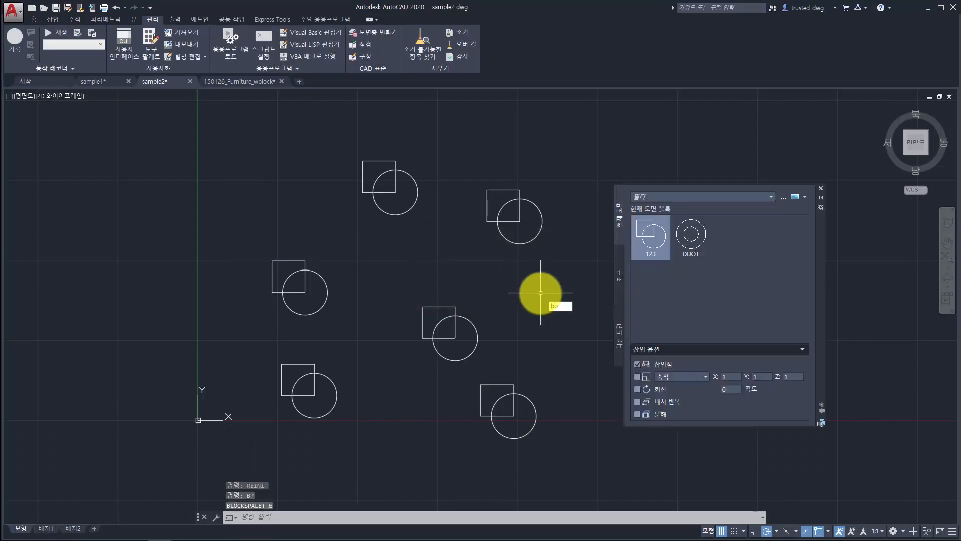
key(Return)
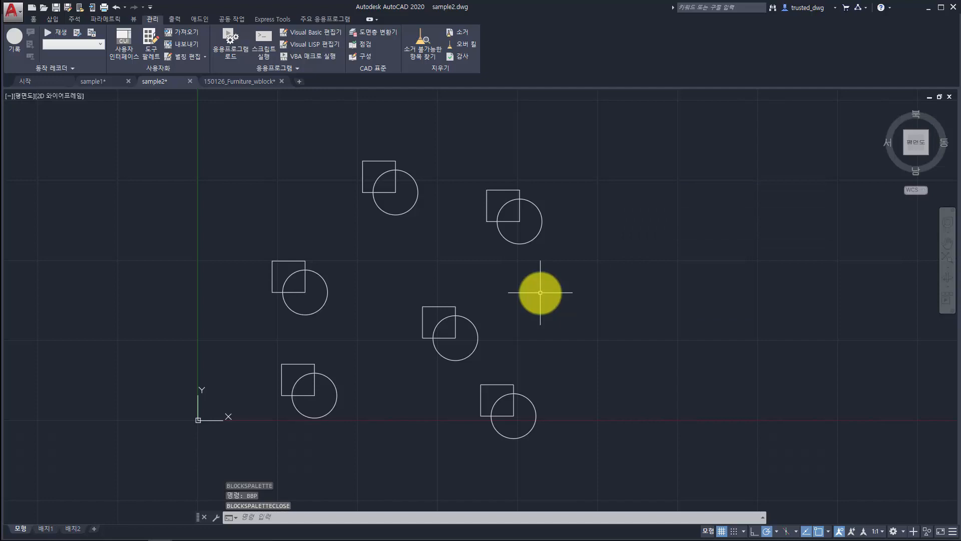
Bring back the Home set of drawing and editing tools with no command active
scroll(540, 293, down, 2)
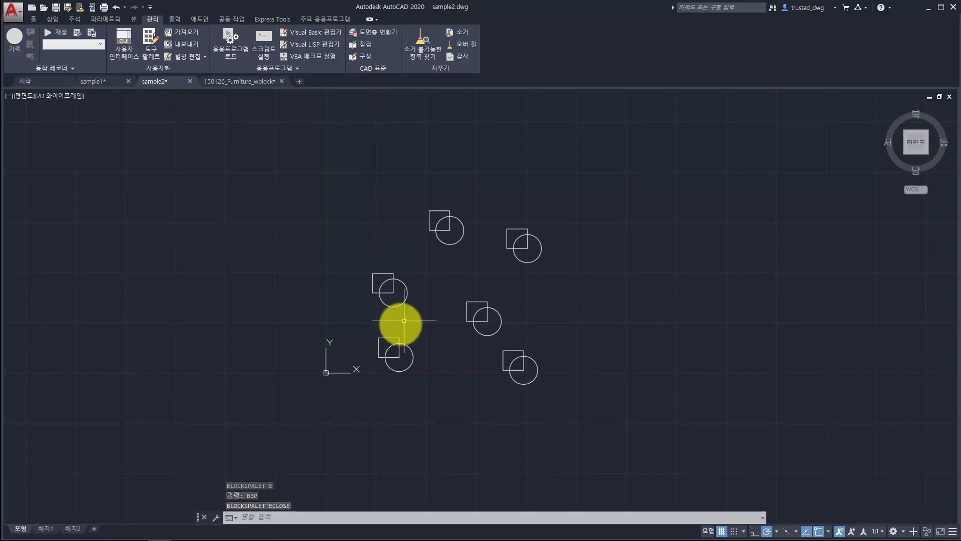
click(33, 19)
key(Escape)
key(Escape)
key(Escape)
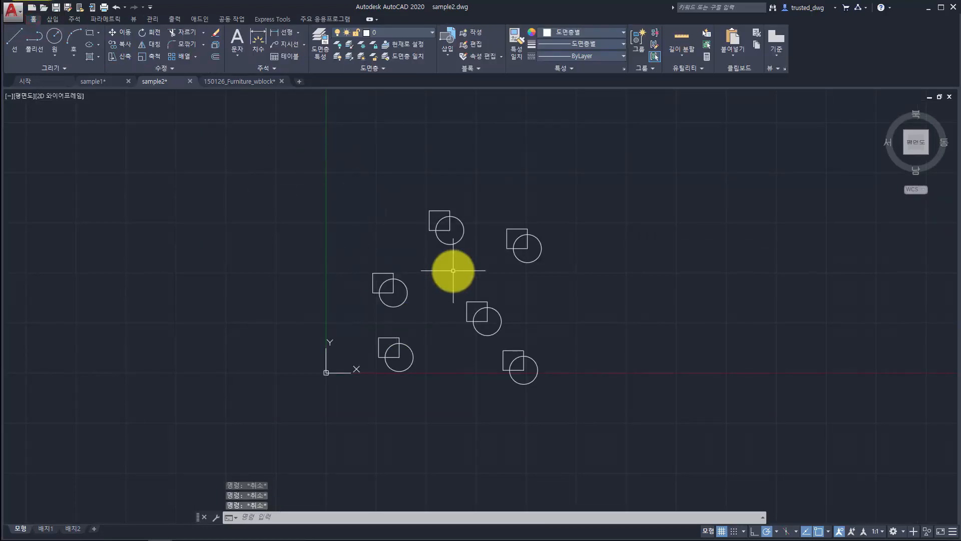
scroll(440, 275, up, 2)
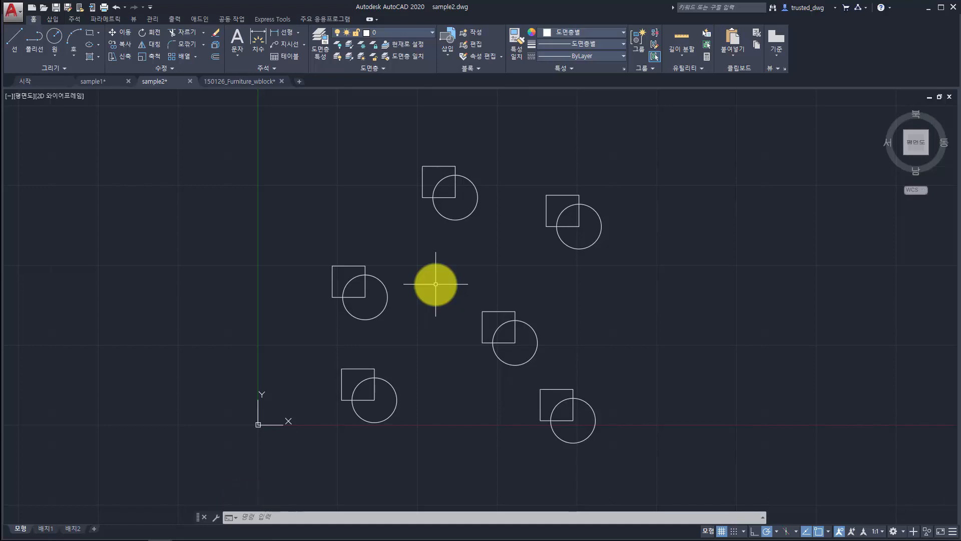
key(Escape)
key(Escape)
key(Escape)
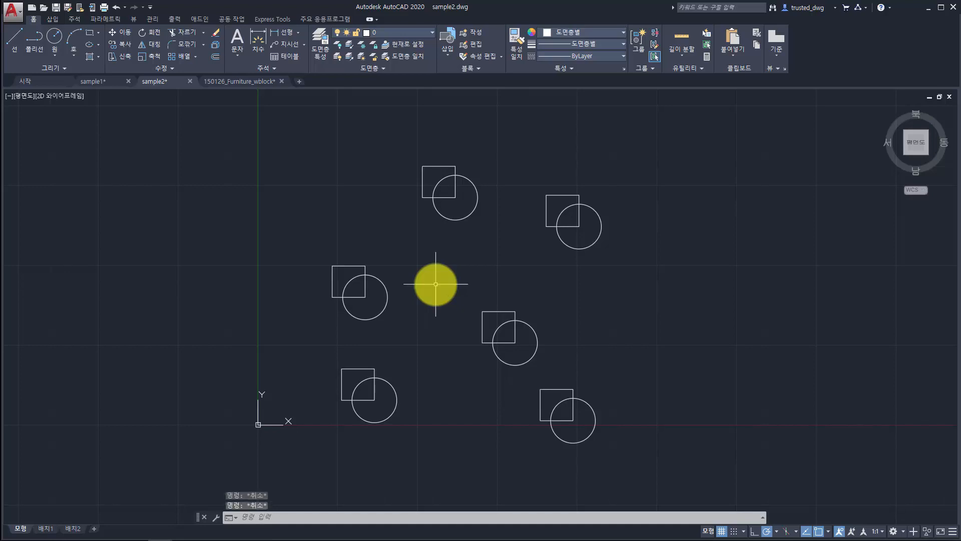
key(Escape)
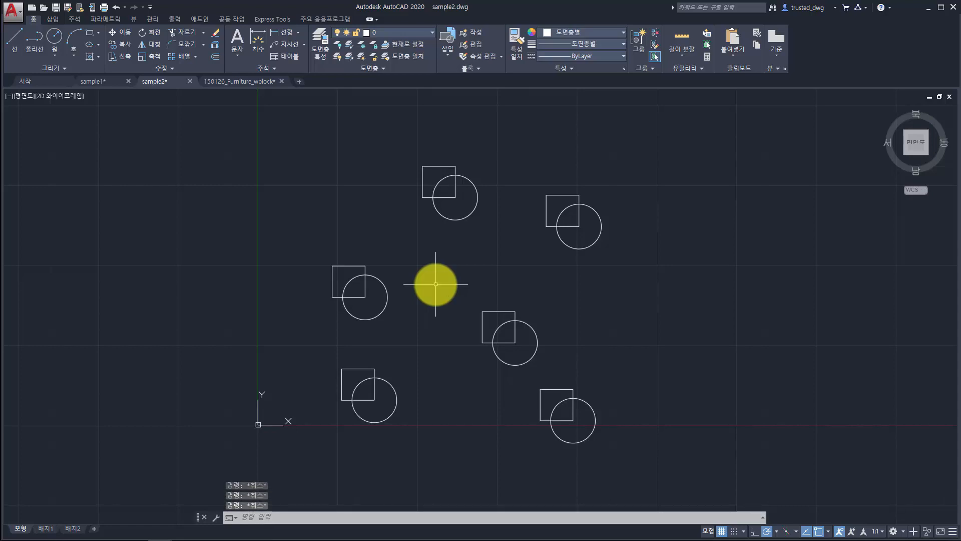